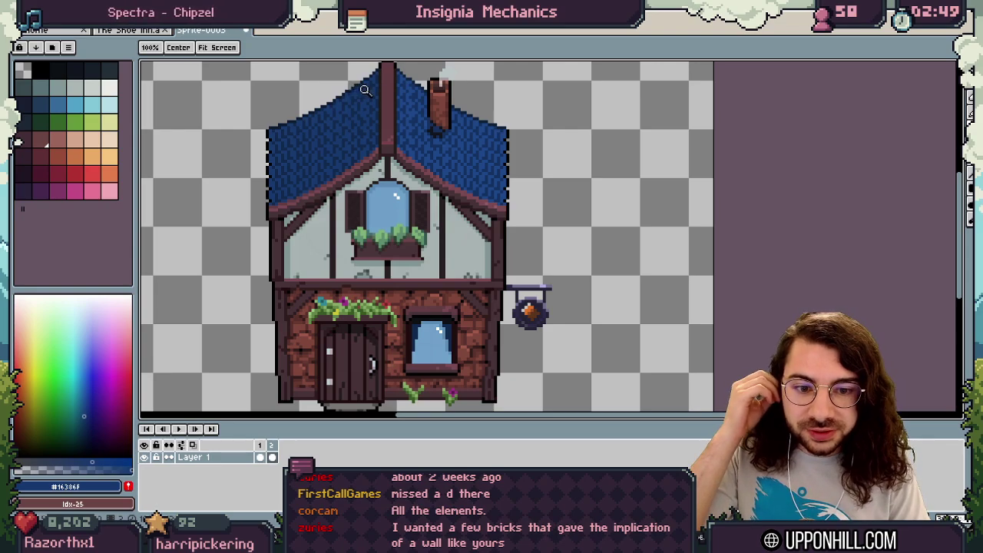
- Compare the blue-roofed house sprite with The Shoe Inn sprite, returning to the blue-roofed house
scroll(390, 212, "down", 2)
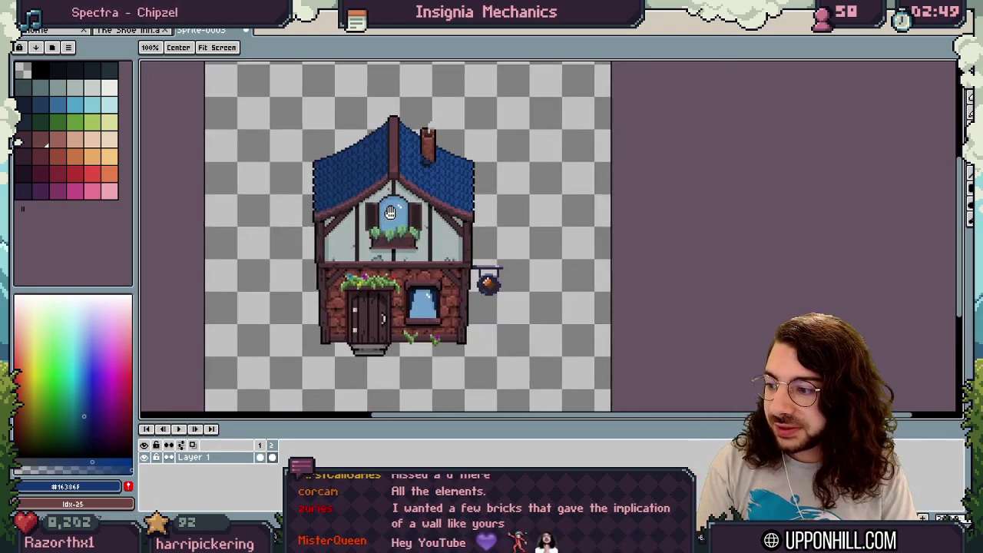
left_click_drag(478, 210, 444, 200)
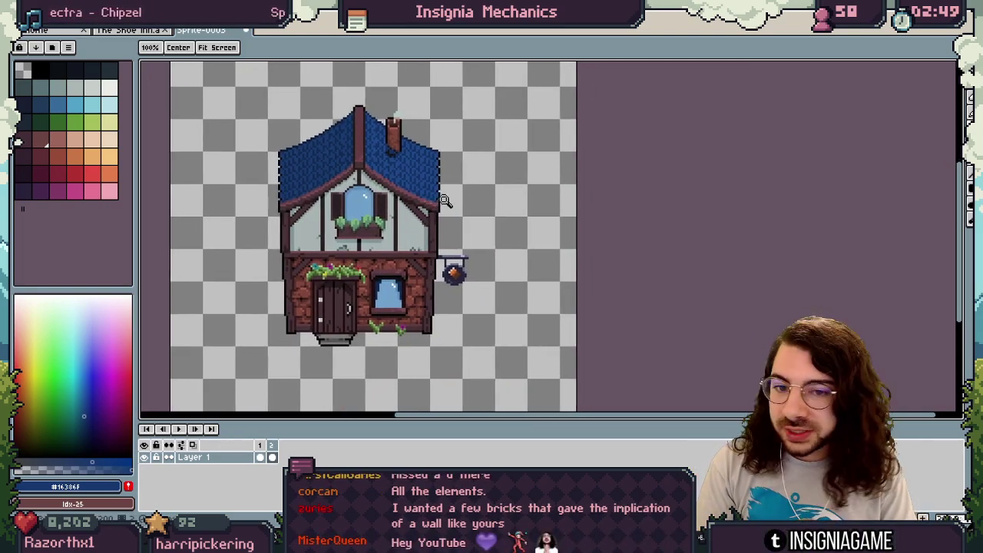
left_click(141, 32)
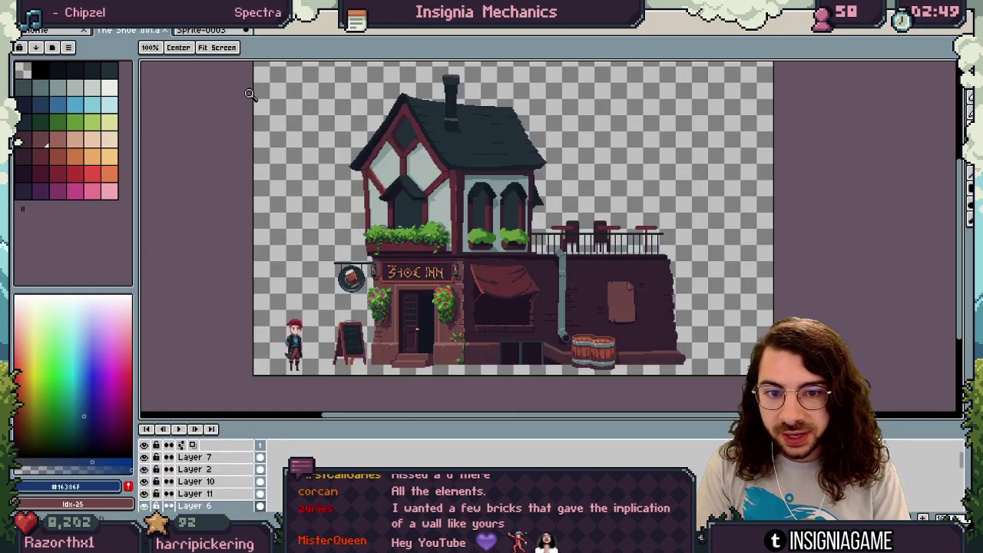
left_click_drag(484, 233, 446, 219)
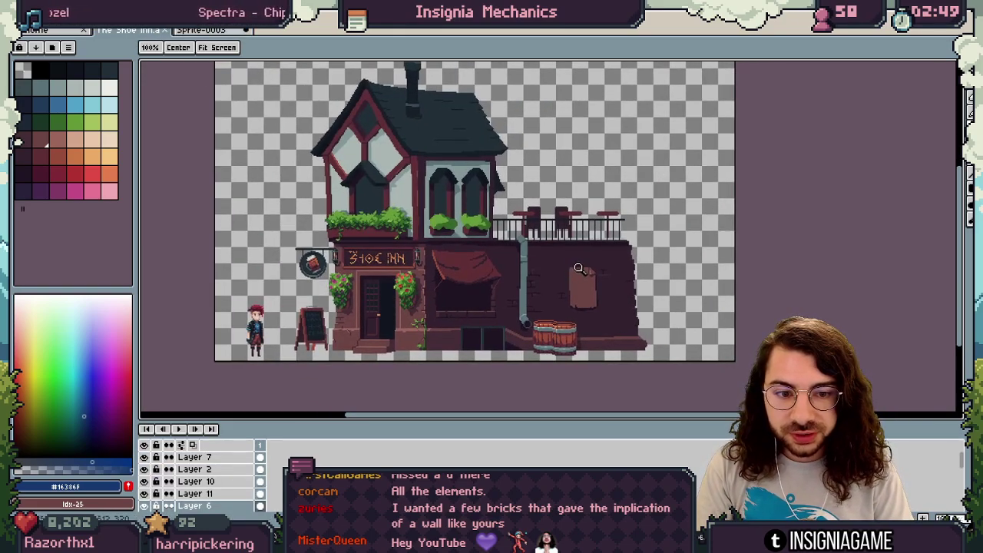
key("ctrl+Tab")
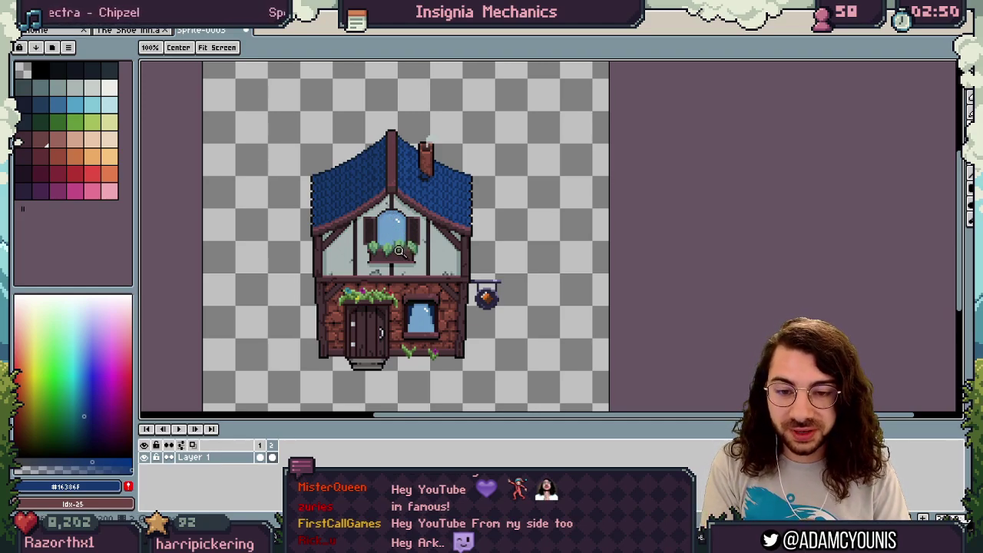
- Examine the house sprite's overall silhouette and proportions, its roof, and the ground floor's brickwork, door and window
scroll(405, 242, "down", 1)
scroll(400, 230, "up", 1)
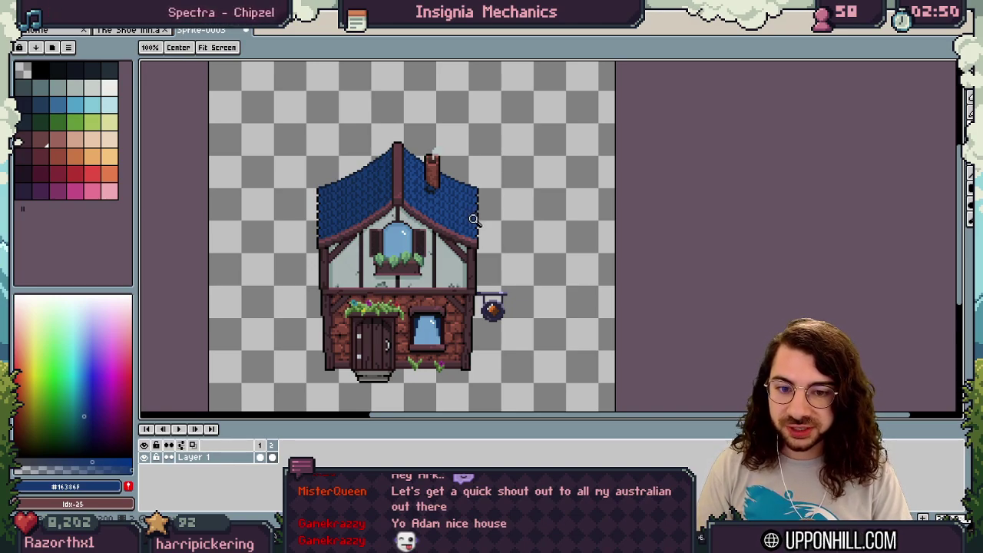
scroll(441, 206, "down", 2)
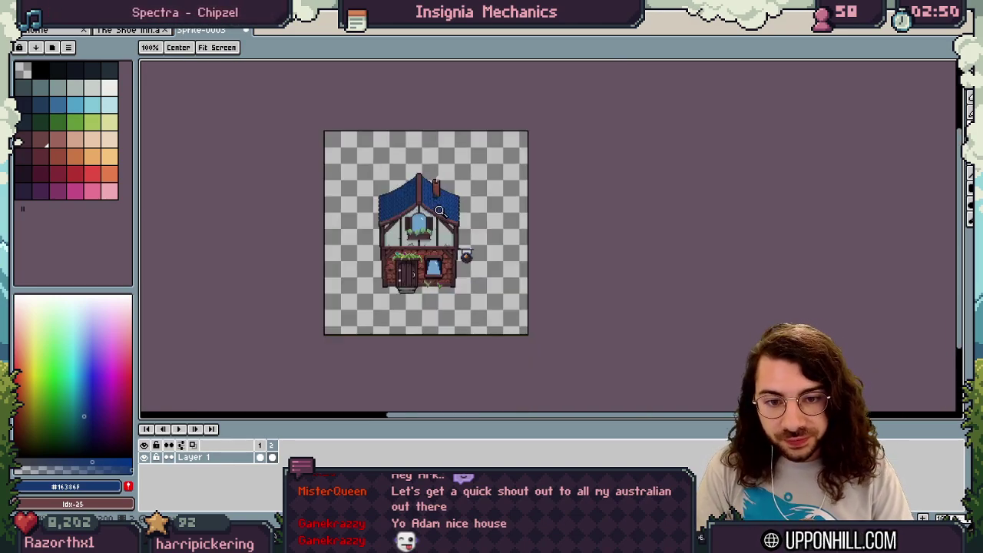
scroll(551, 247, "up", 2)
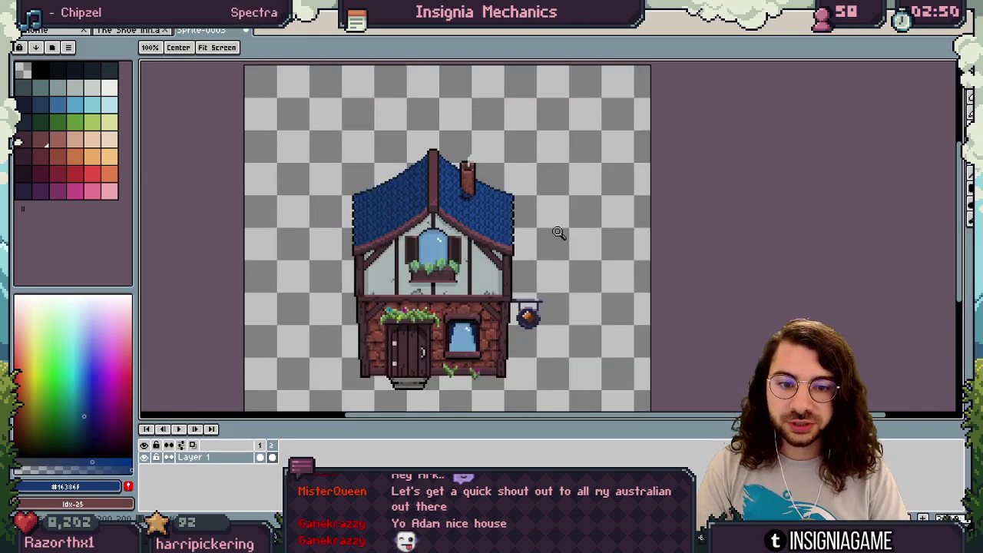
left_click_drag(541, 283, 533, 273)
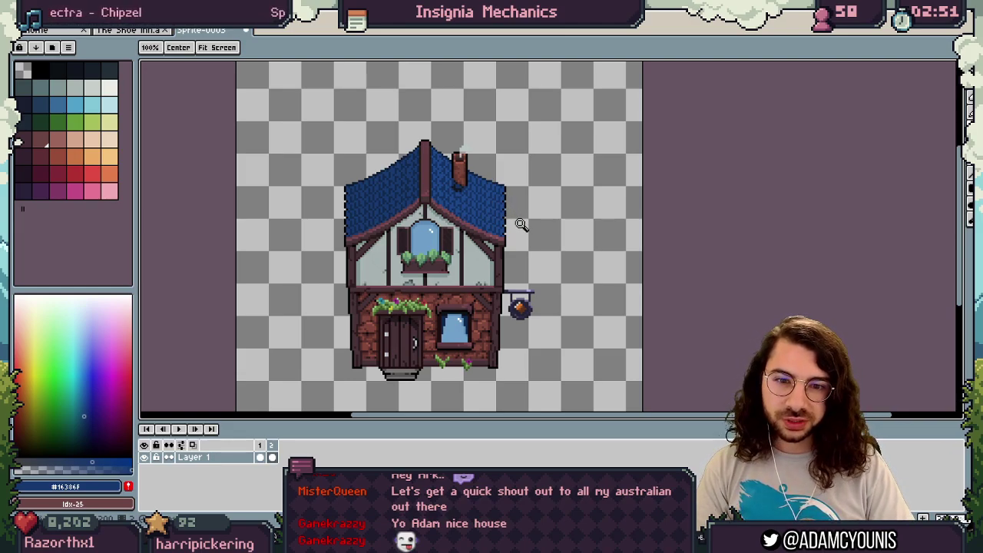
left_click_drag(485, 262, 481, 248)
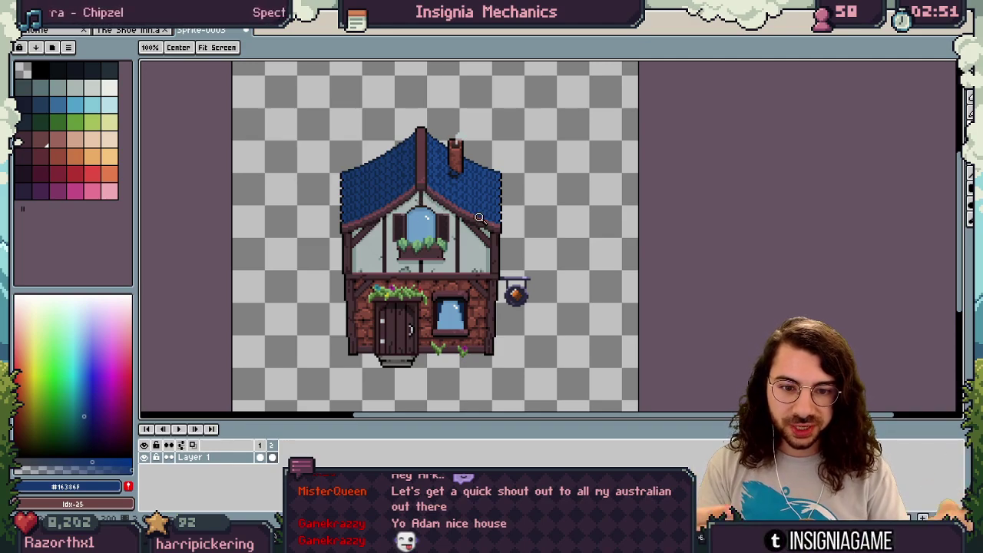
left_click_drag(334, 226, 340, 212)
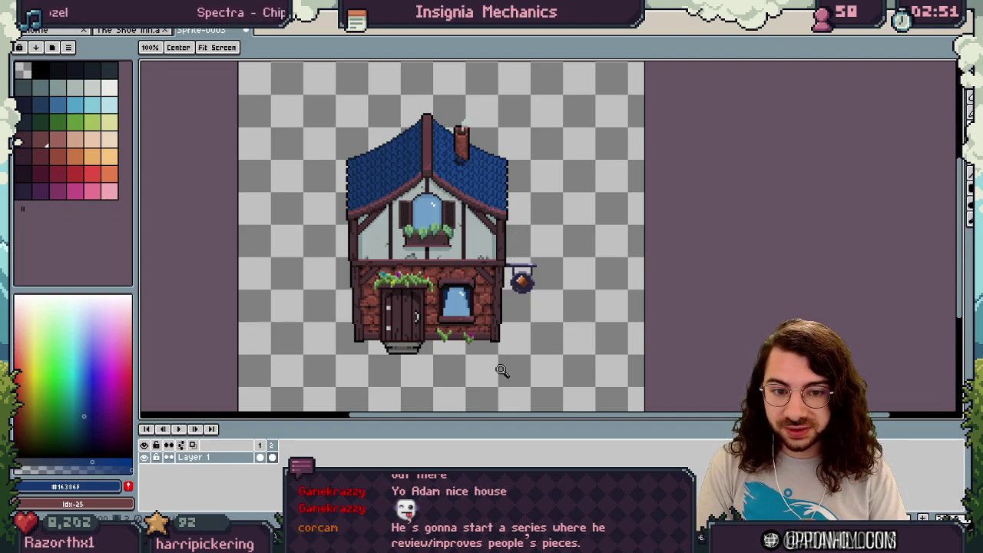
left_click_drag(485, 257, 467, 288)
scroll(449, 320, "up", 1)
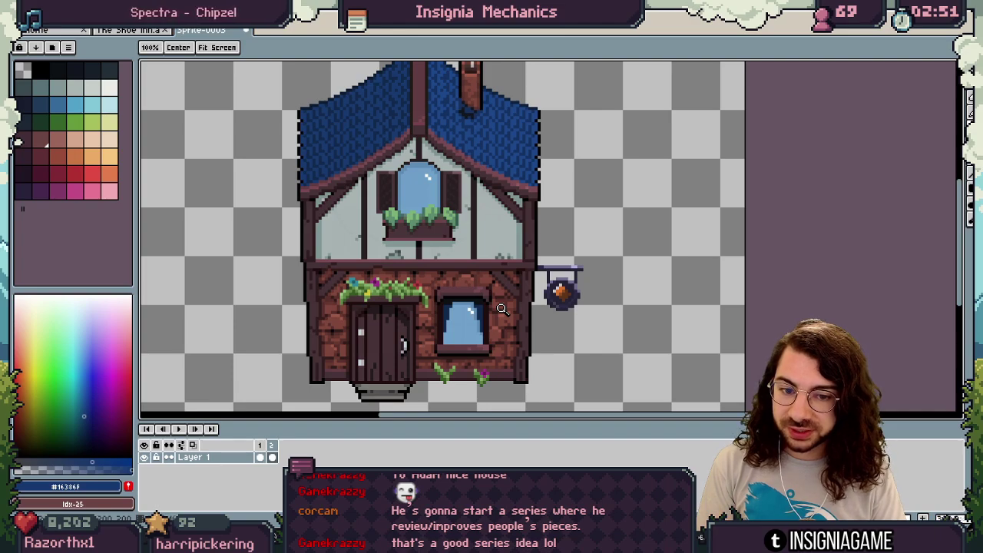
left_click_drag(441, 327, 444, 319)
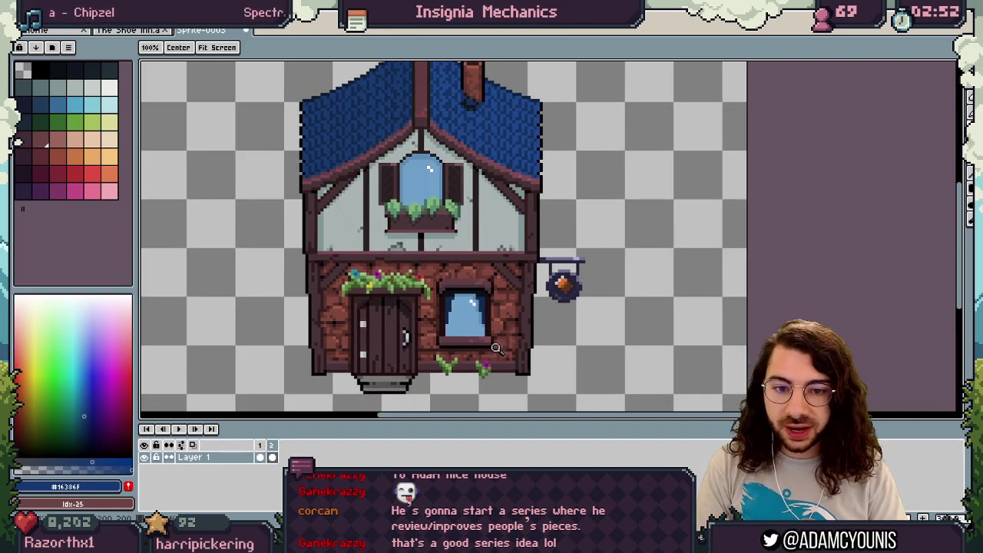
scroll(486, 280, "up", 2)
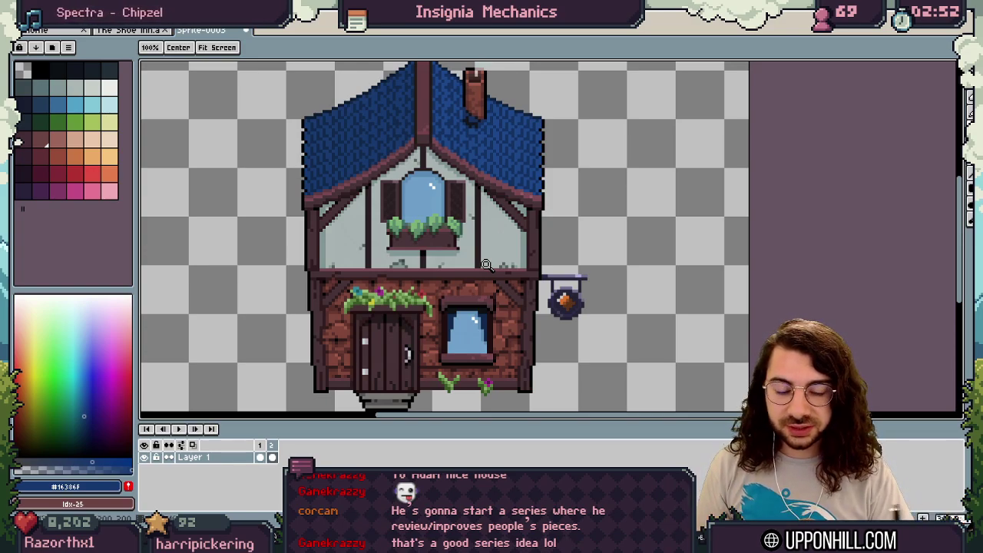
scroll(487, 265, "up", 5)
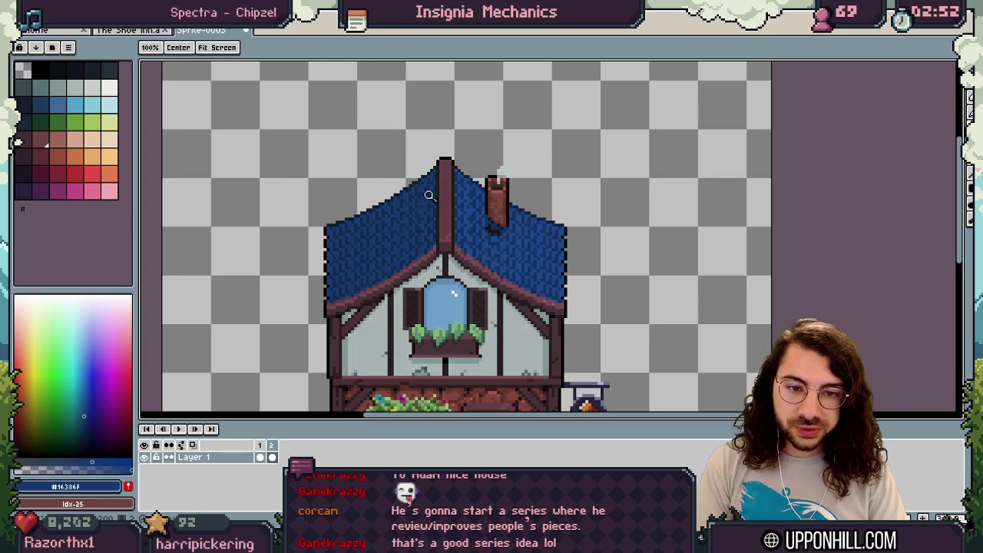
left_click_drag(410, 248, 394, 132)
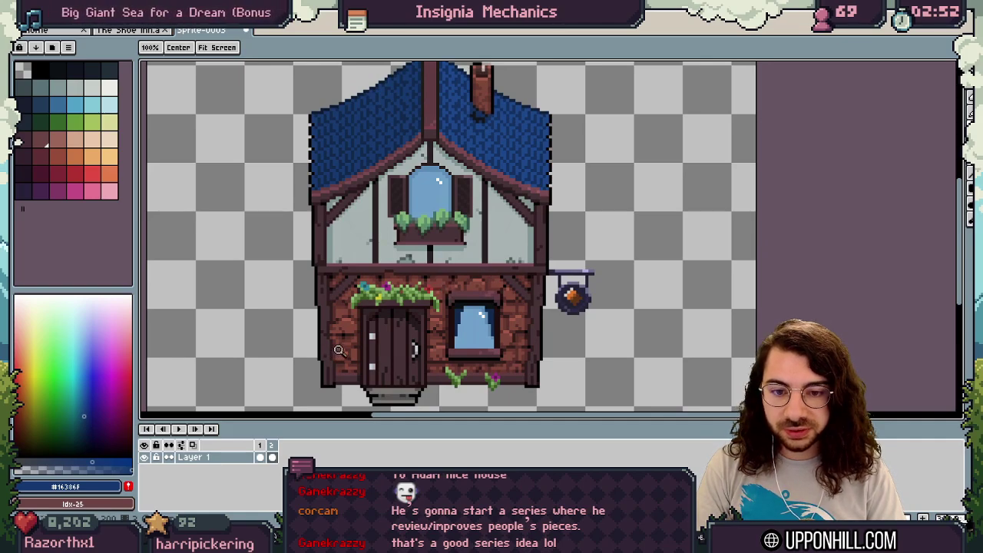
left_click(487, 321)
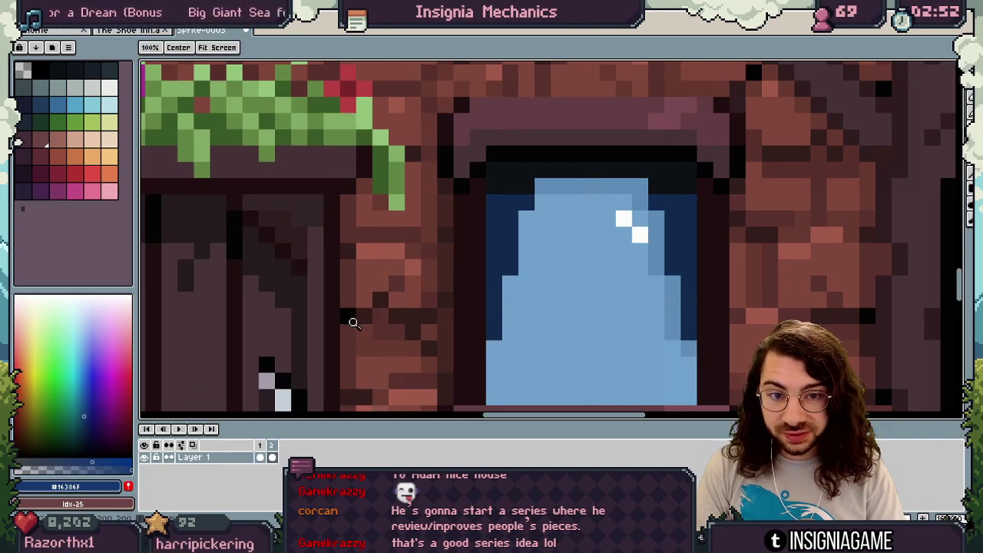
scroll(414, 273, "down", 3)
scroll(397, 277, "up", 1)
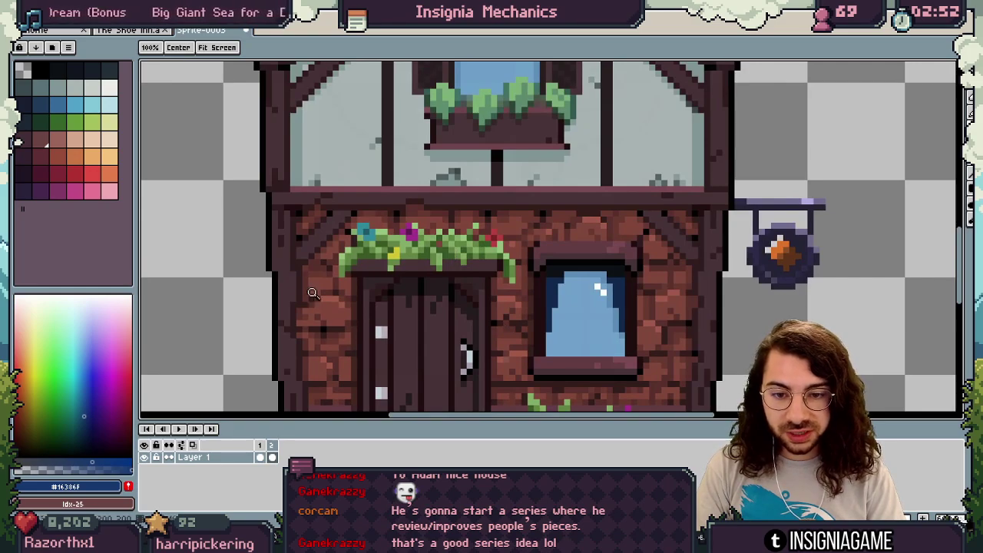
left_click_drag(396, 203, 405, 480)
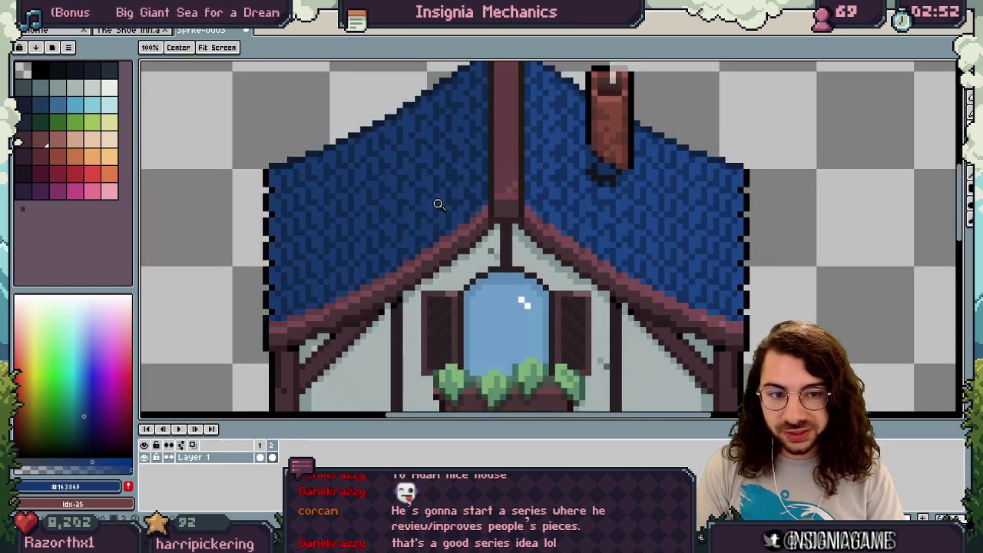
- Sample the lighter blue #1b4589 from the roof's right slope as the drawing colour
scroll(588, 200, "up", 1)
key("i")
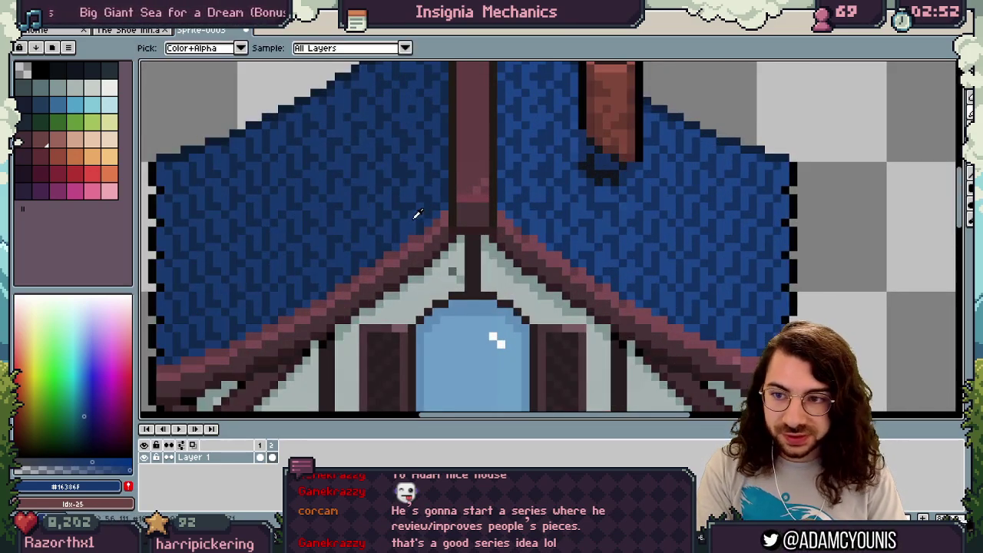
left_click(538, 217)
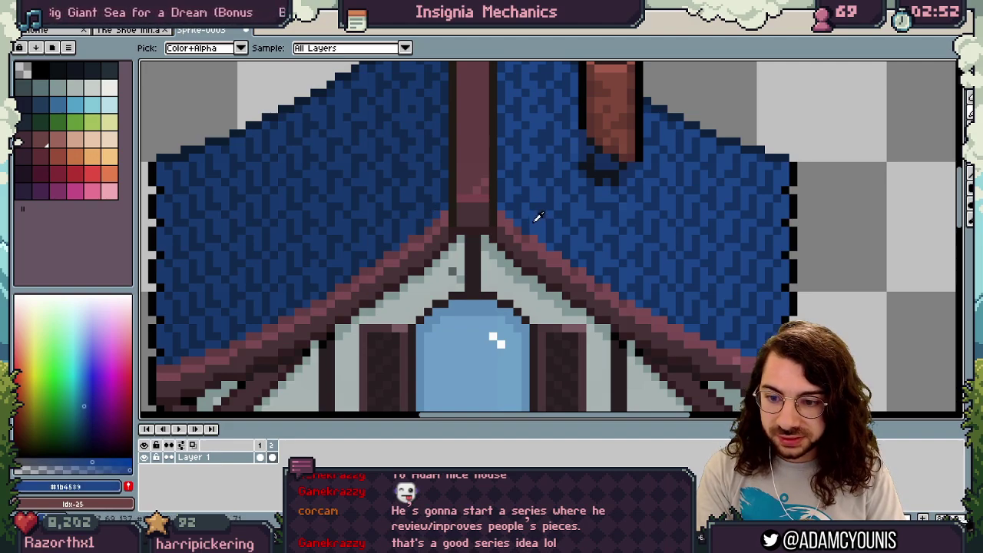
key("z")
scroll(486, 215, "down", 1)
left_click_drag(510, 183, 504, 216)
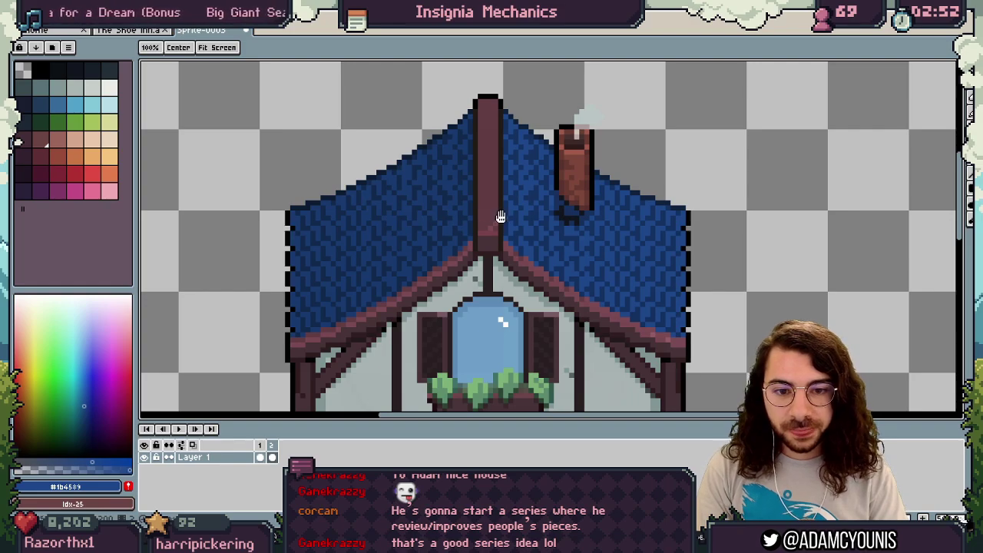
scroll(500, 218, "down", 2)
scroll(465, 223, "down", 1)
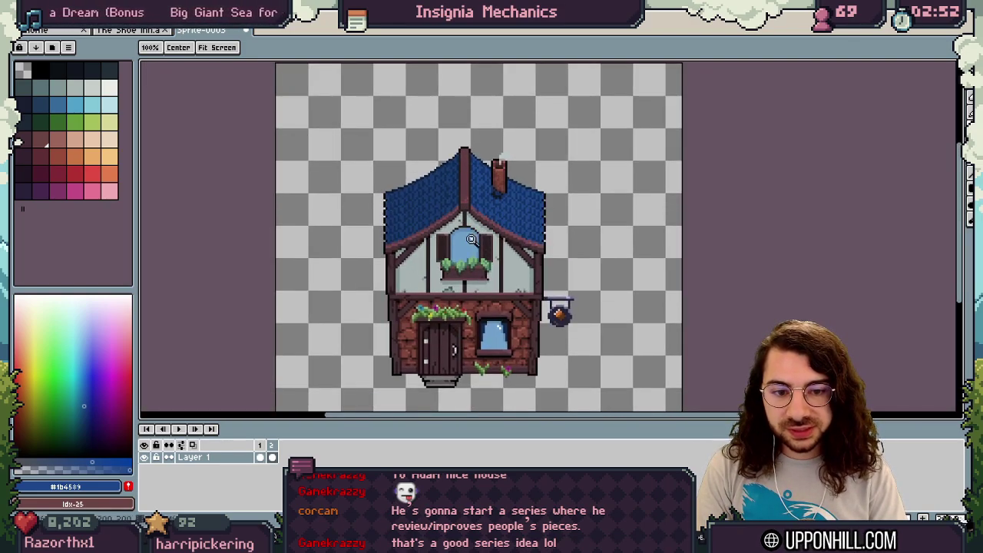
- Examine the roof's tile pattern and its shading on both slopes against the facade and the ground-floor details
scroll(470, 230, "up", 2)
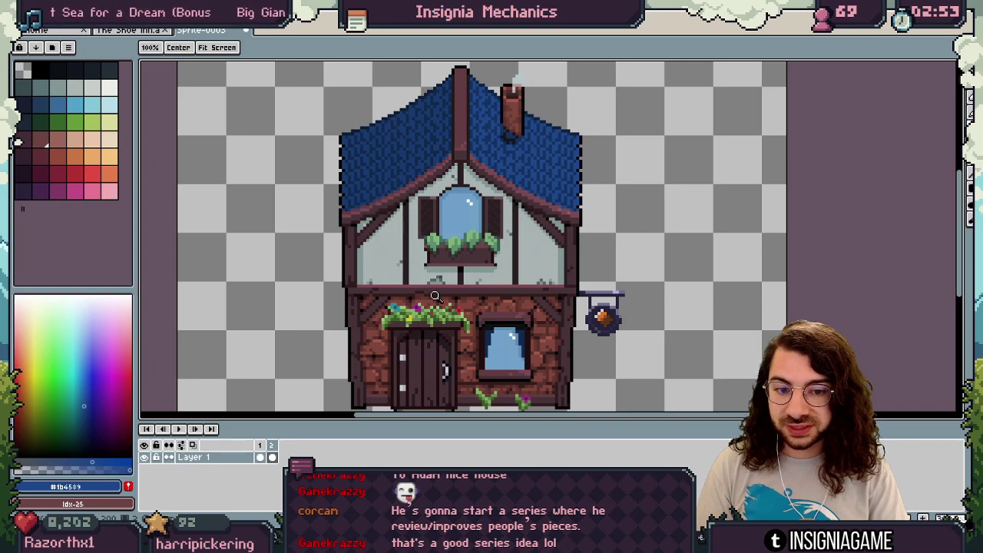
left_click_drag(426, 169, 466, 283)
scroll(473, 262, "up", 1)
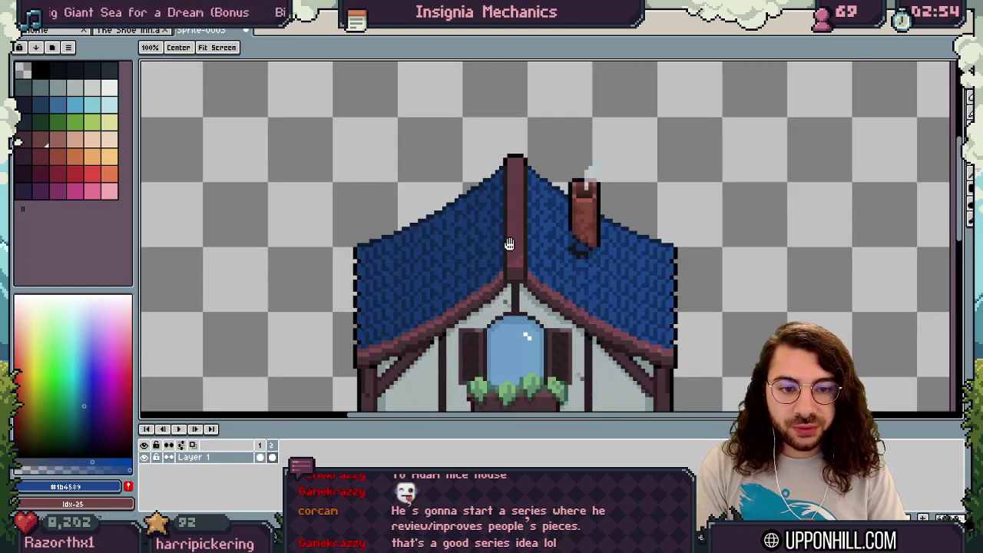
left_click_drag(479, 240, 435, 231)
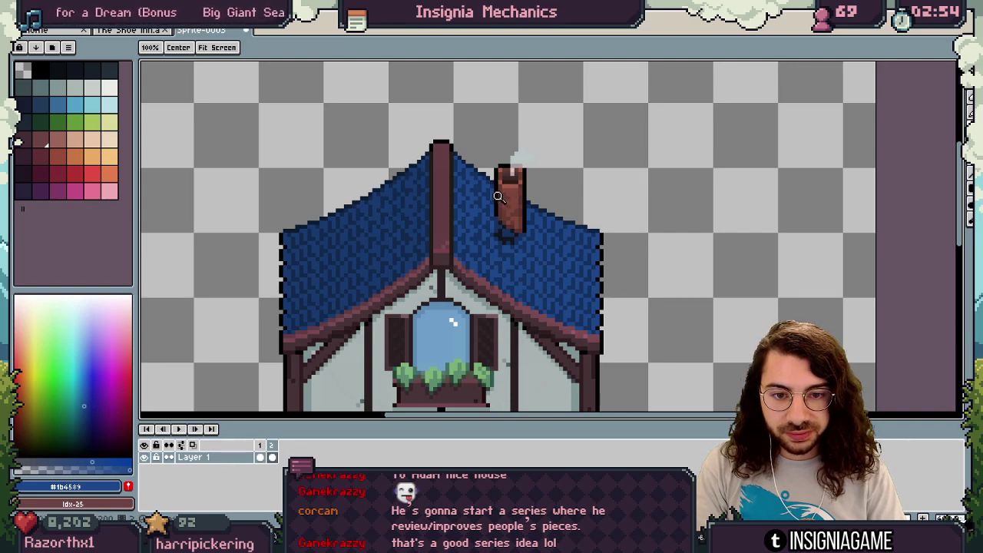
scroll(527, 241, "down", 1)
scroll(530, 248, "up", 2)
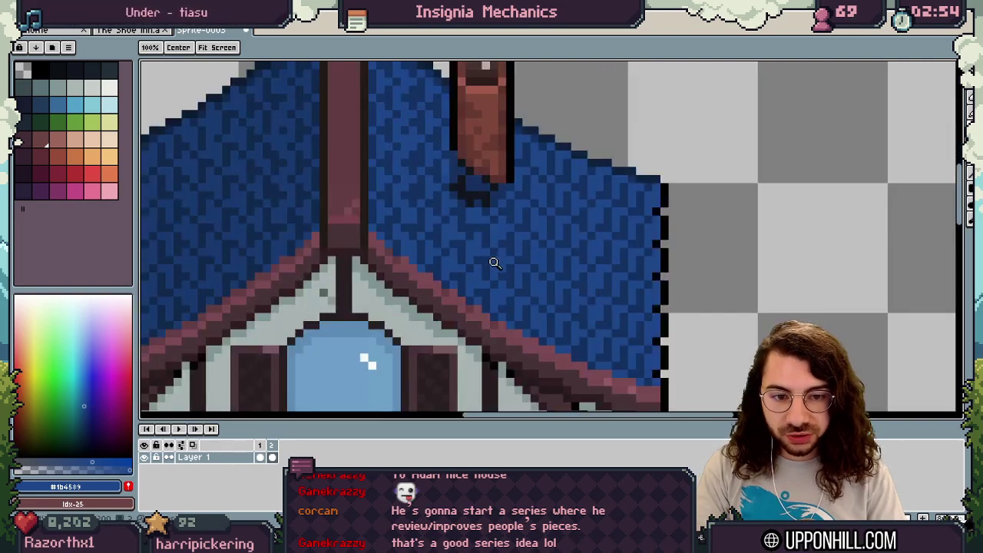
scroll(499, 263, "up", 1)
left_click_drag(215, 213, 417, 239)
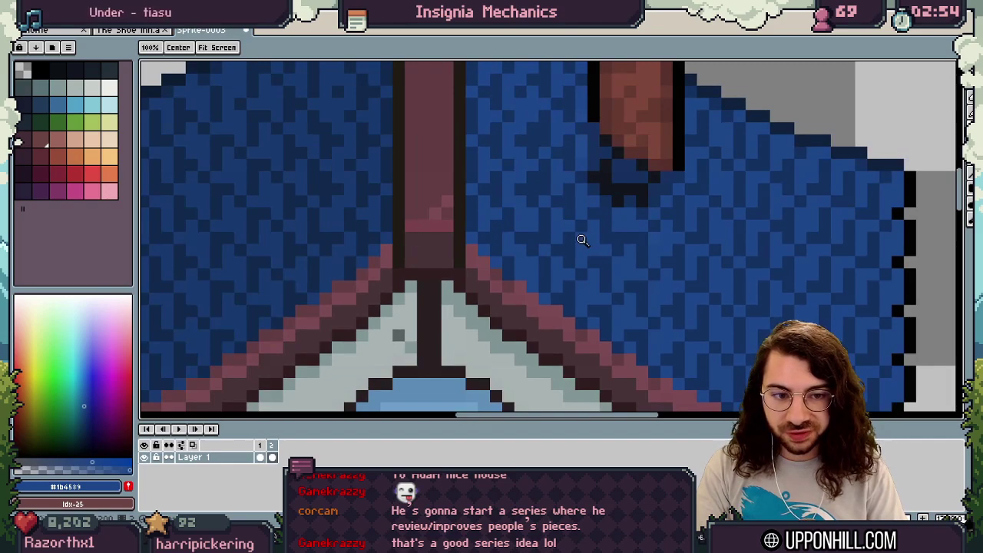
scroll(328, 259, "down", 3)
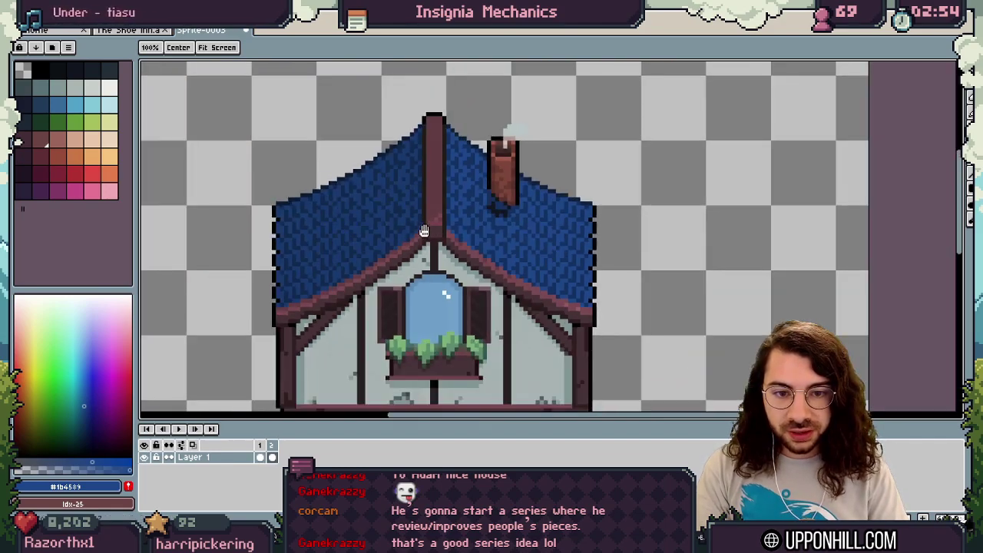
scroll(423, 231, "up", 1)
scroll(450, 235, "down", 2)
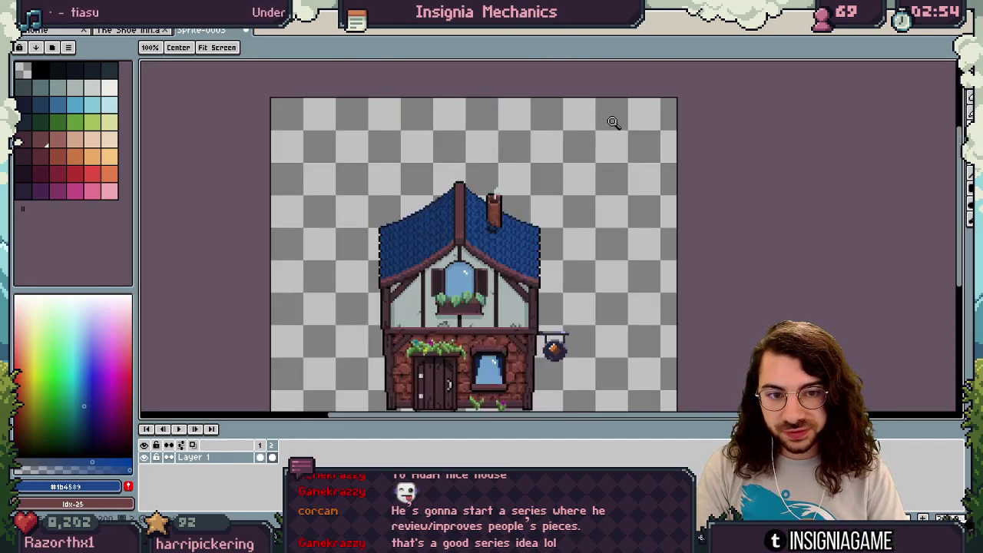
left_click_drag(555, 220, 527, 193)
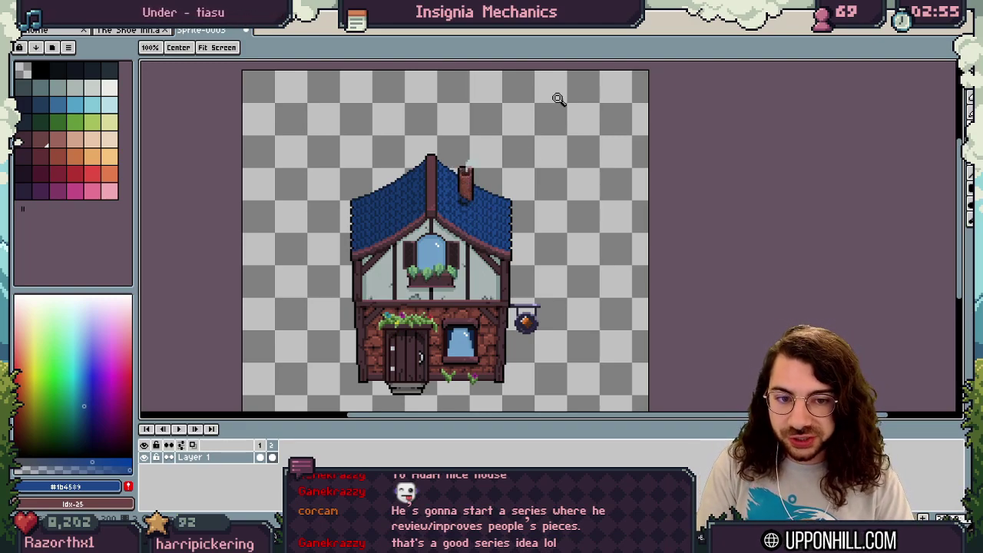
left_click(481, 192)
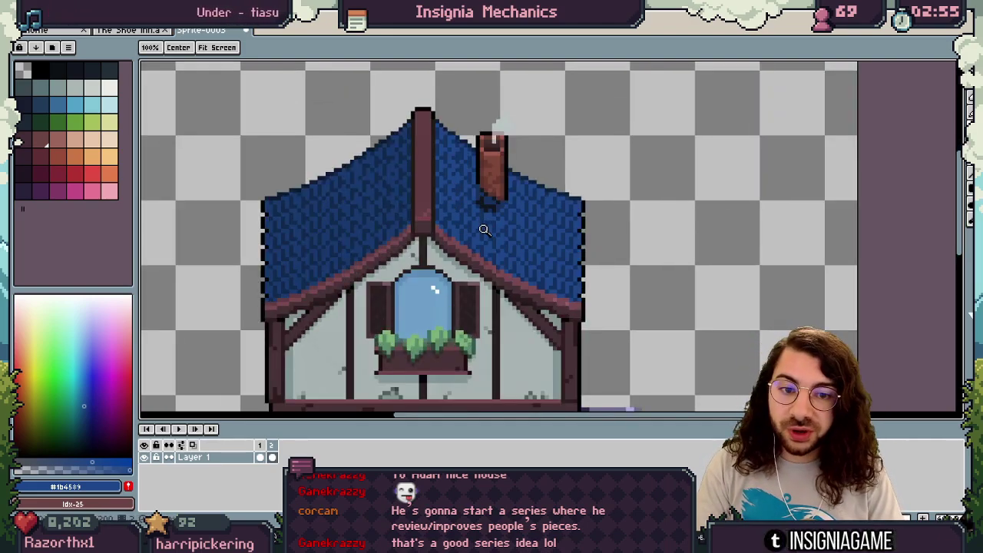
left_click_drag(483, 298, 506, 244)
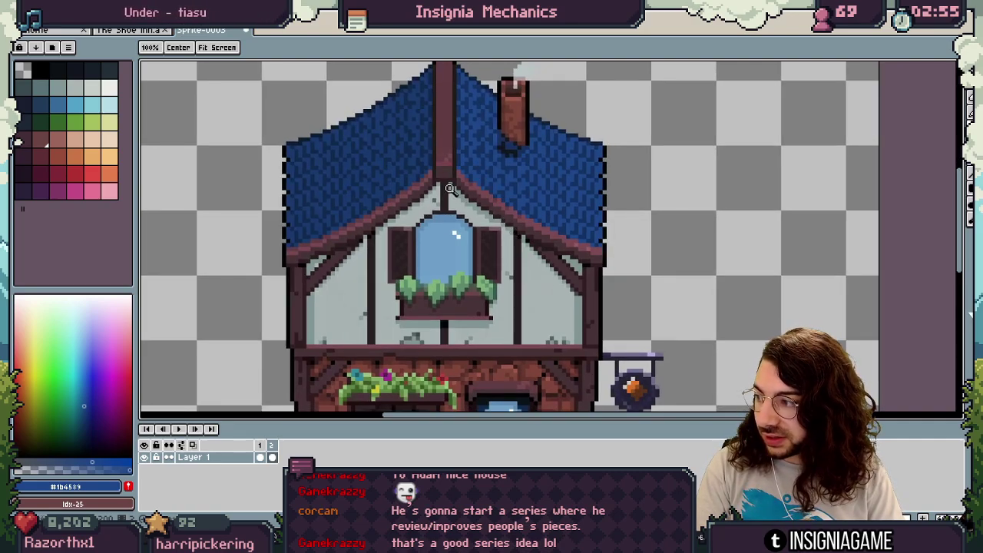
scroll(535, 261, "down", 4)
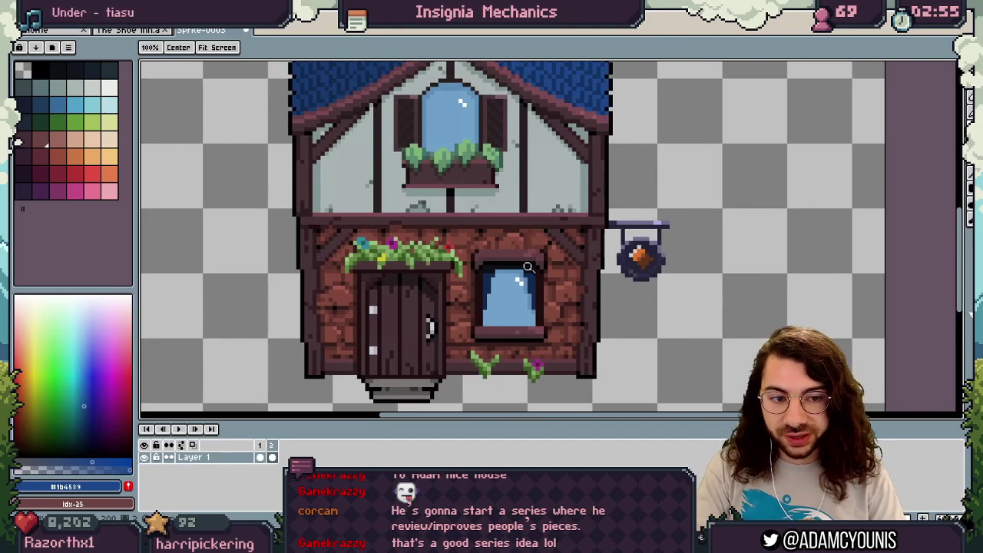
- Paint overlapping swatches of the roof's dark blue #0f284c and mid blue #173970 on the empty canvas beside the roof
left_click_drag(506, 229, 427, 342)
scroll(427, 342, "down", 1)
left_click(455, 194, "alt")
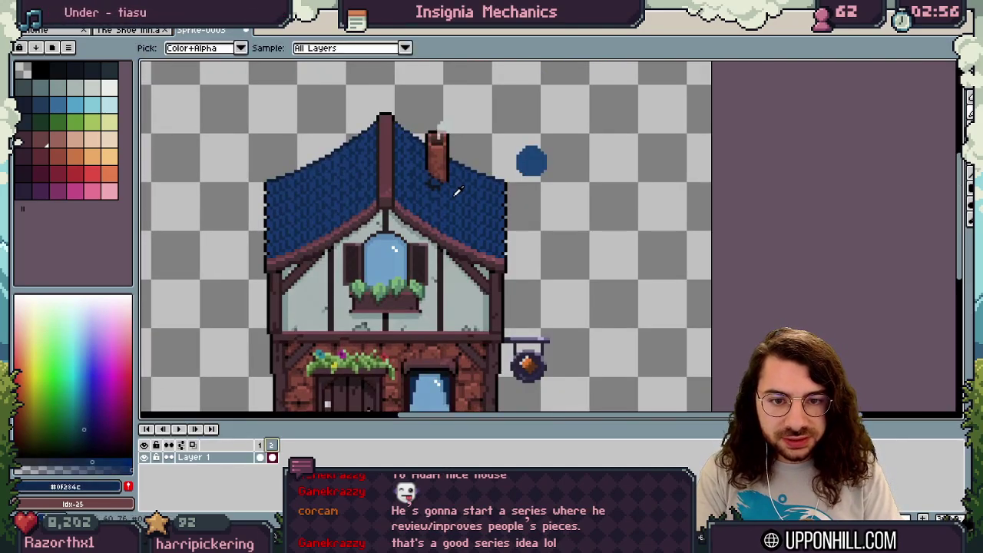
key("b")
mouse_move(529, 158)
left_mouse_down()
mouse_move(541, 164)
mouse_move(507, 135)
mouse_move(517, 183)
left_mouse_up()
key("z")
scroll(543, 157, "up", 1)
left_click(438, 202, "alt")
key("b")
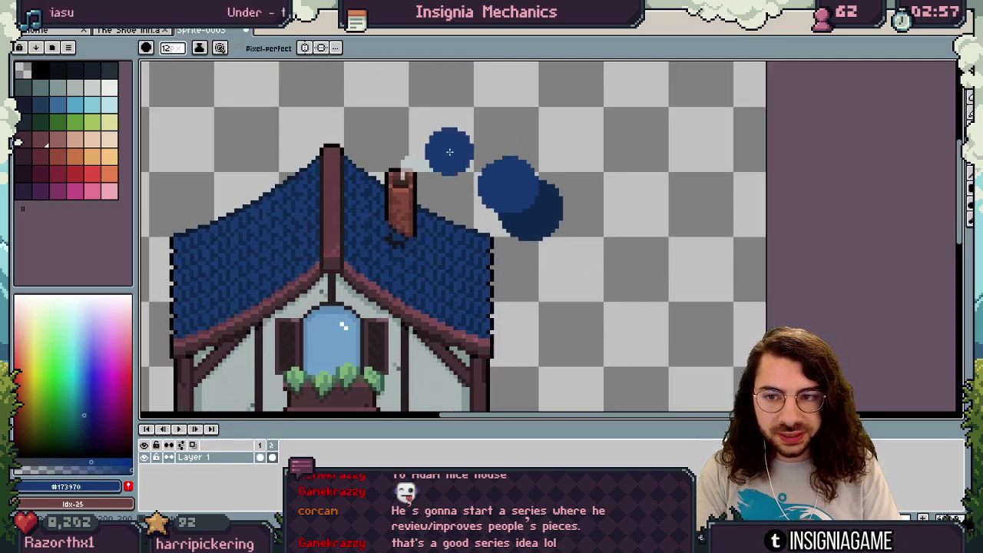
- Sample the two swatches alternately to compare where #0f284c and #173970 sit in the colour spectrum
key("alt")
key("alt")
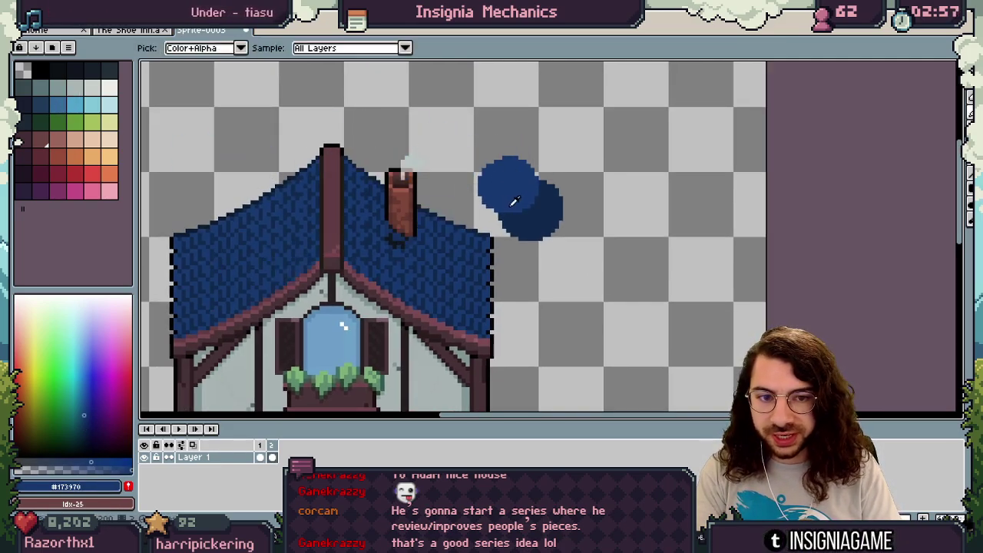
left_click(540, 210)
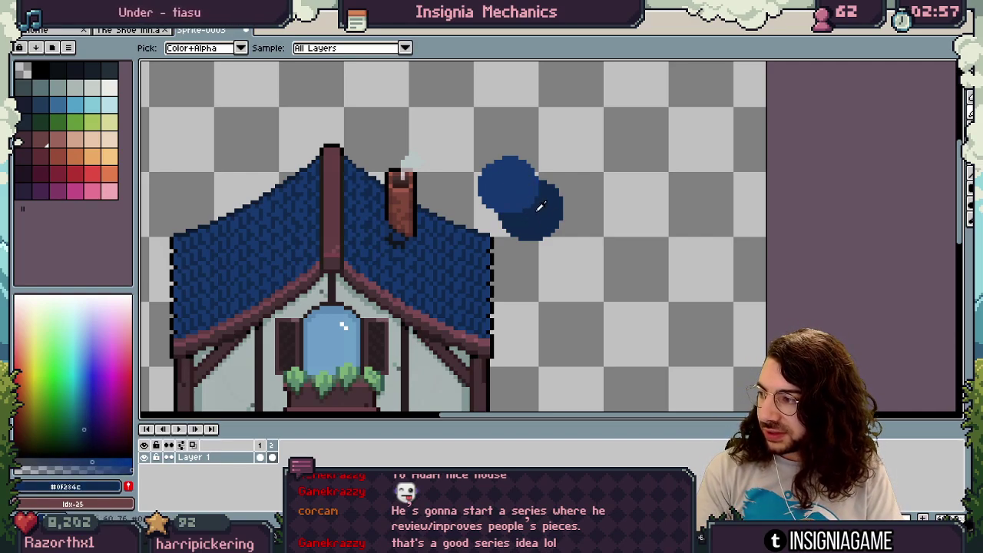
left_click(529, 182)
key("b")
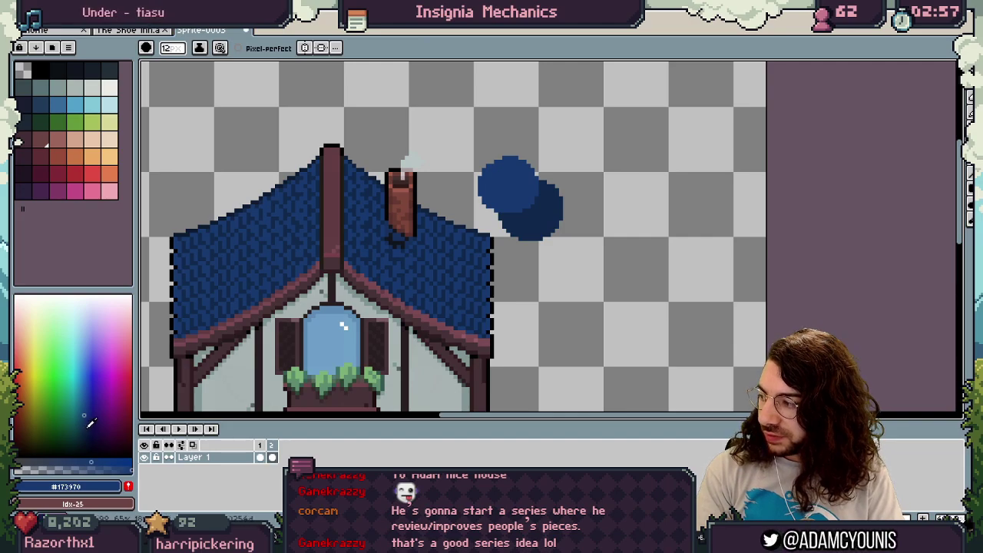
key("i")
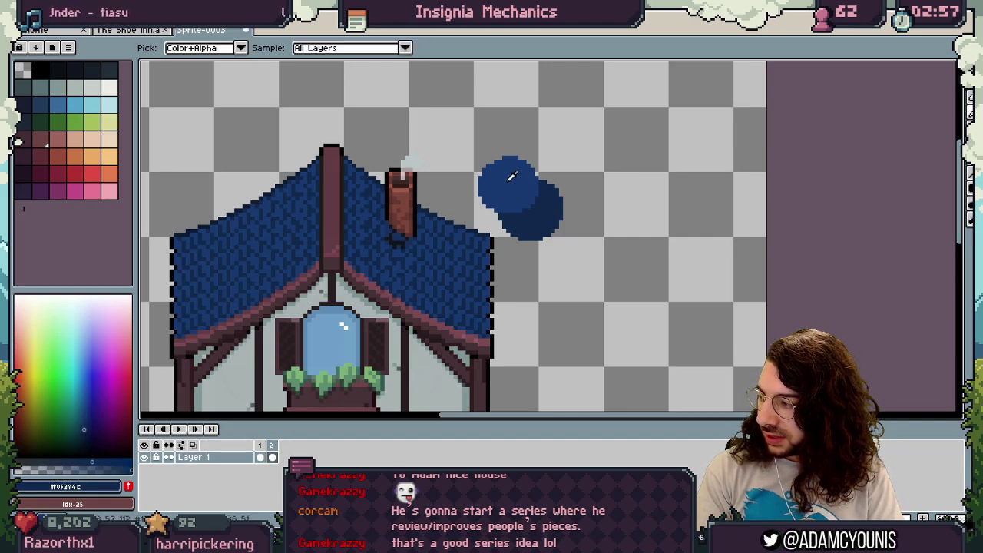
key("b")
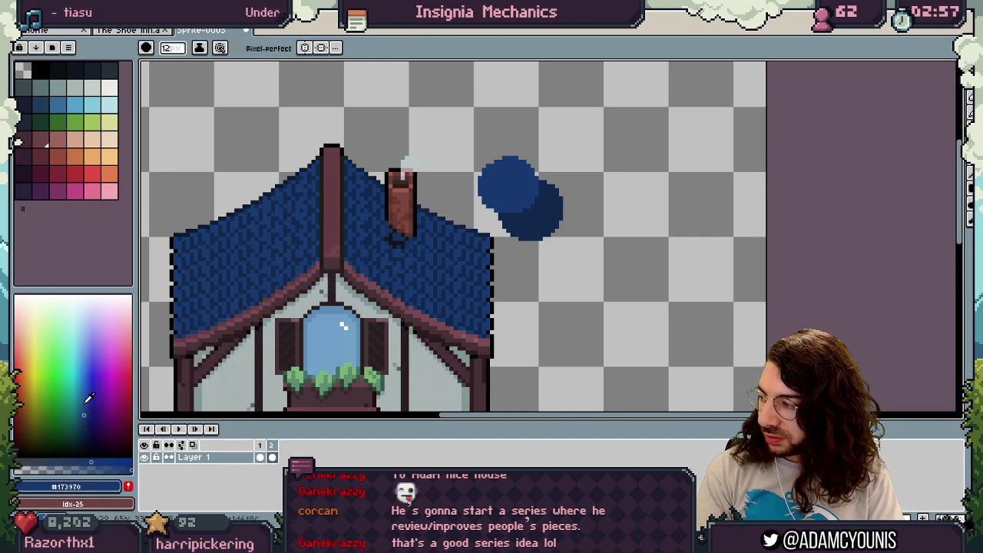
- Try the lighter blue #1c5787 as a third swatch and compare it with the two darker swatches
left_click(82, 405)
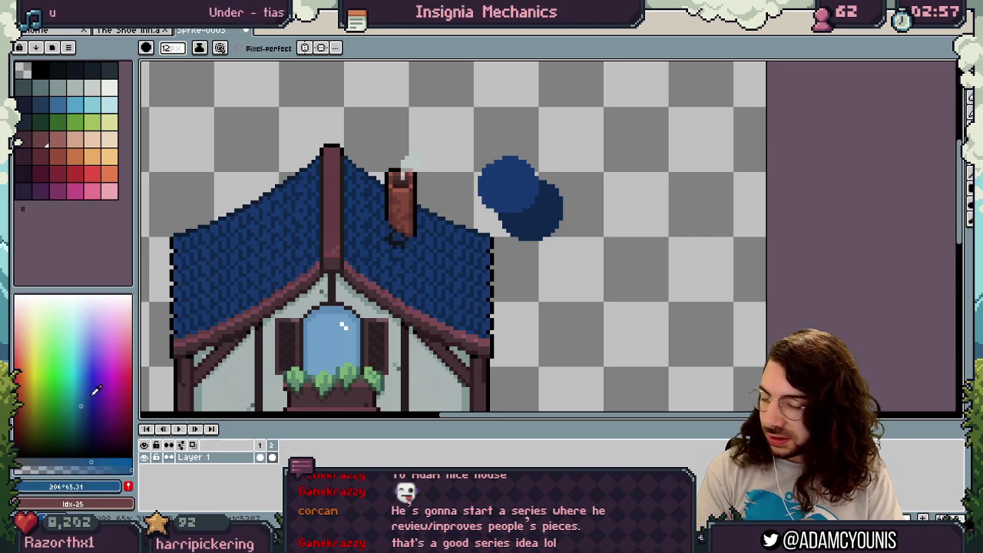
left_click_drag(502, 162, 494, 160)
key("z")
scroll(532, 152, "down", 3)
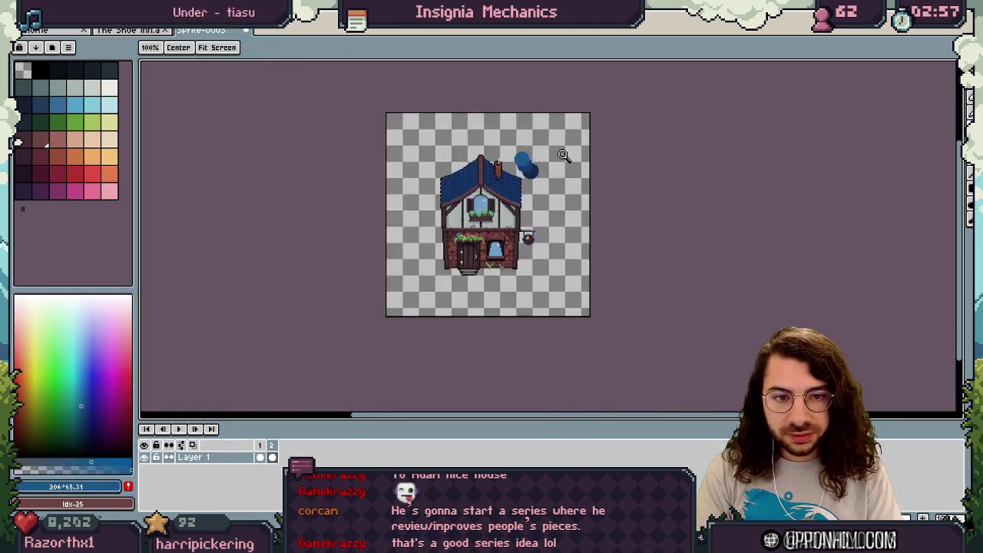
scroll(536, 154, "up", 6)
key("i")
left_click(535, 252)
left_click(495, 239, "alt")
left_click(465, 189, "alt")
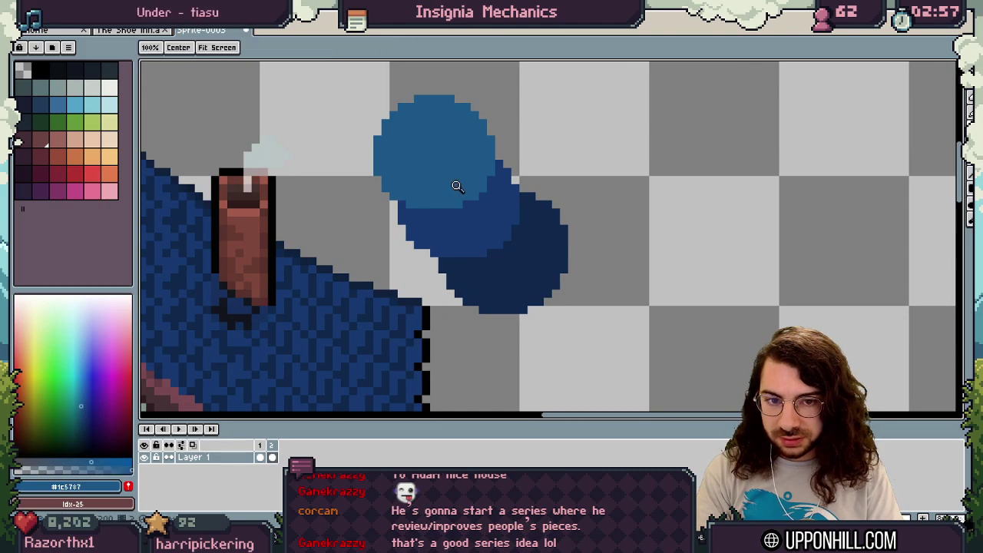
- Repaint the lightest swatch in a more saturated blue, ending with #1f4c94
left_click_drag(85, 400, 88, 401)
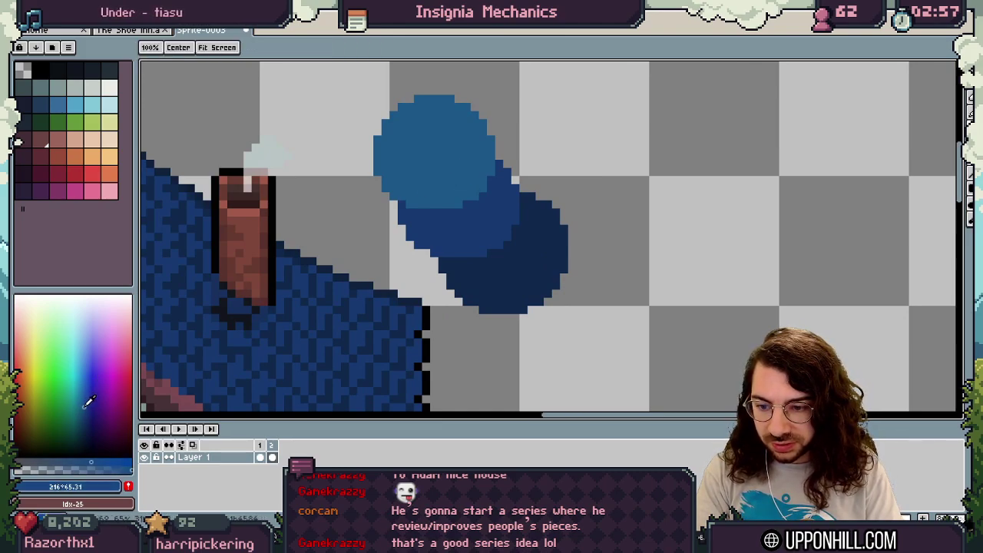
key("b")
left_click_drag(422, 153, 446, 158)
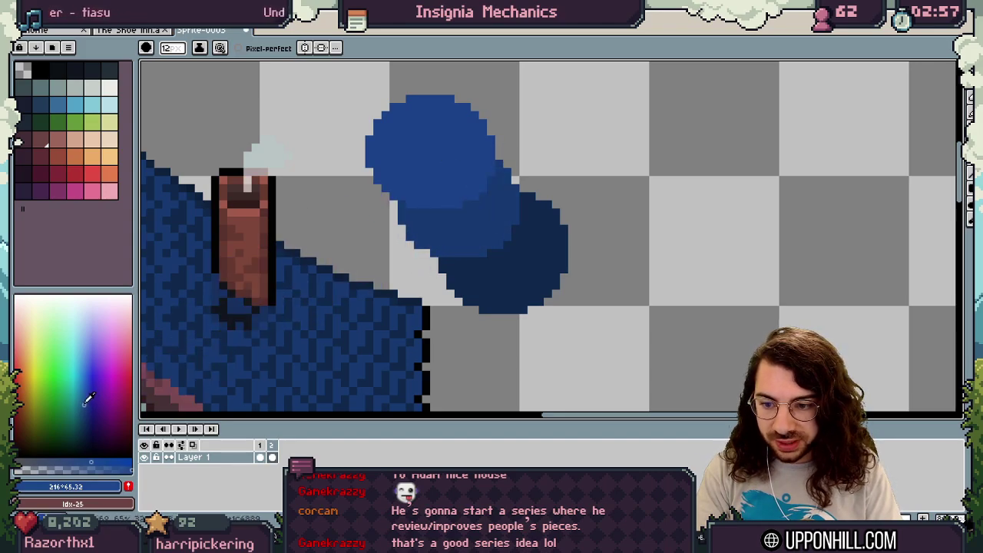
left_click_drag(85, 404, 84, 401)
left_click_drag(434, 159, 430, 154)
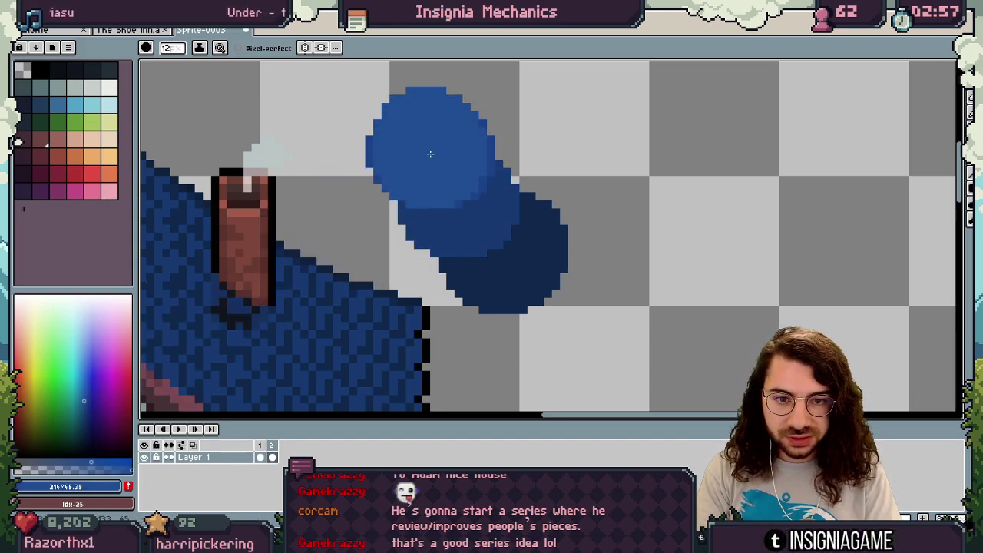
key("z")
left_click_drag(500, 158, 456, 156)
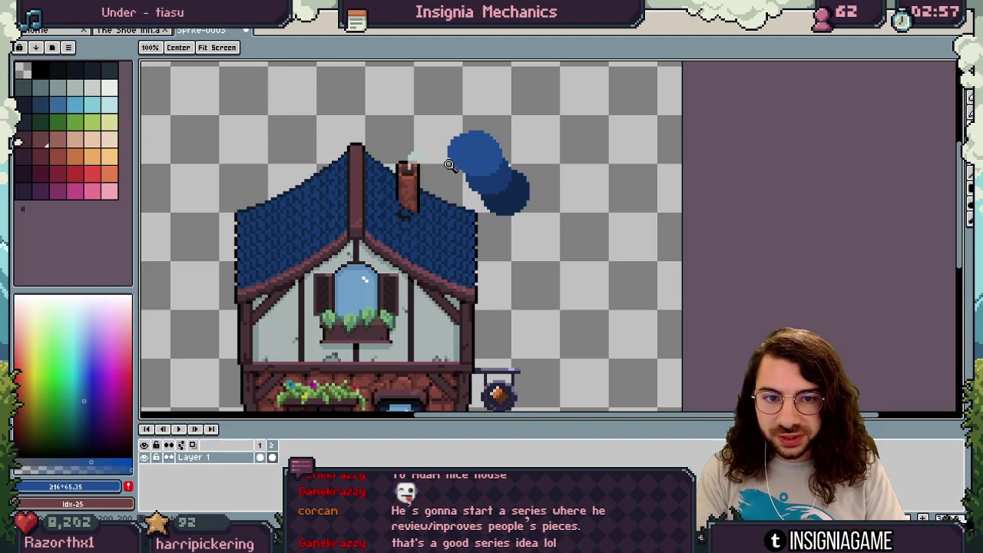
- Sample black from the roof outline and draw a one-pixel-wide arrow pointing down on the empty canvas beside the house
key("b")
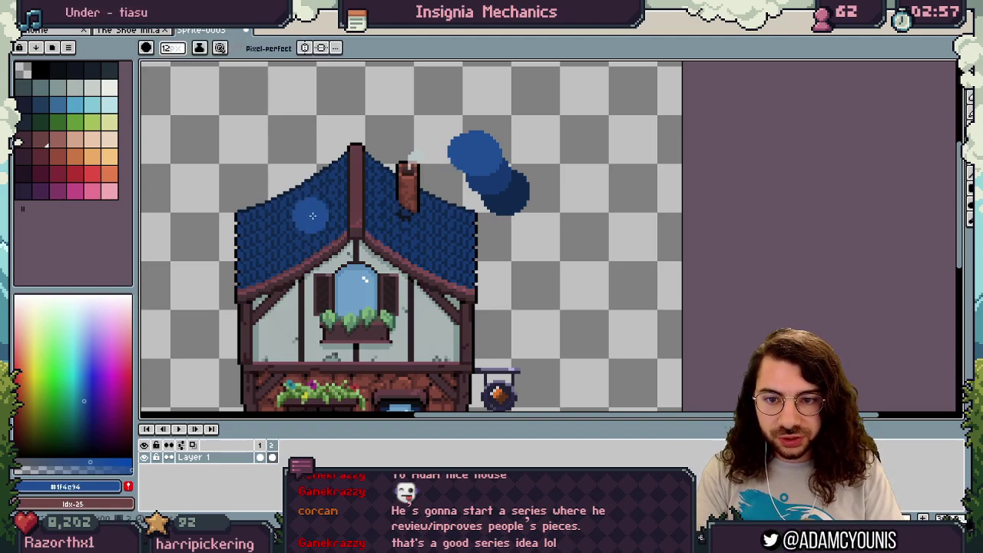
left_click_drag(355, 221, 388, 277)
key("minus")
key("minus")
left_click_drag(344, 211, 441, 224)
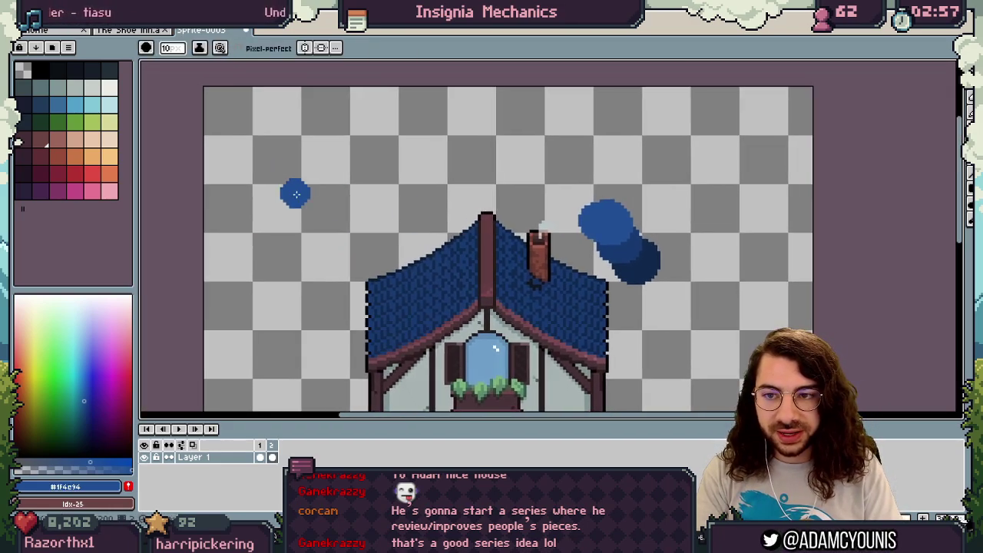
key("i")
left_click(485, 209)
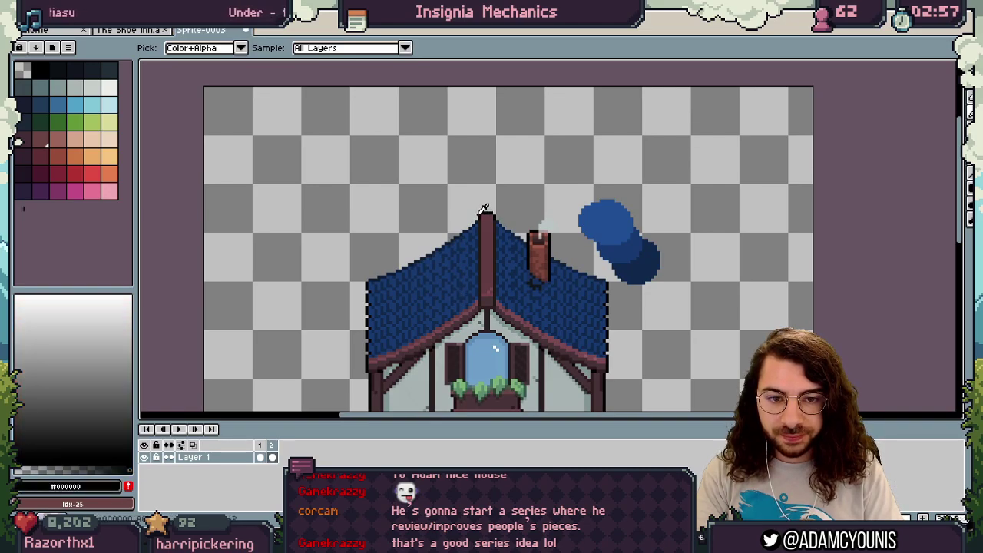
key("b")
left_click_drag(304, 106, 305, 192)
left_click_drag(313, 181, 304, 204)
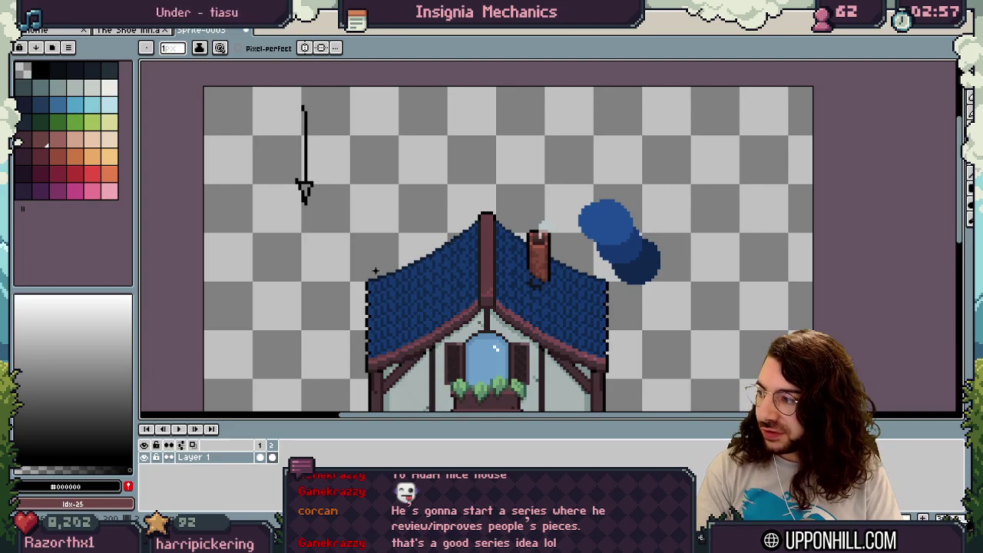
- Sketch a black box inside a rough circle with a small upward arrow, below the downward arrow
left_click_drag(269, 249, 334, 251)
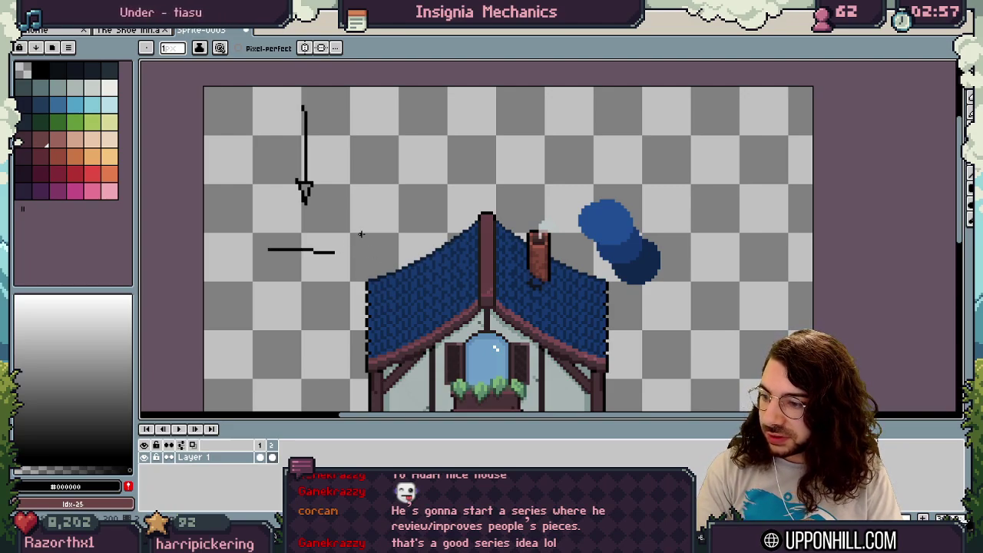
key("ctrl+z")
scroll(382, 268, "up", 1)
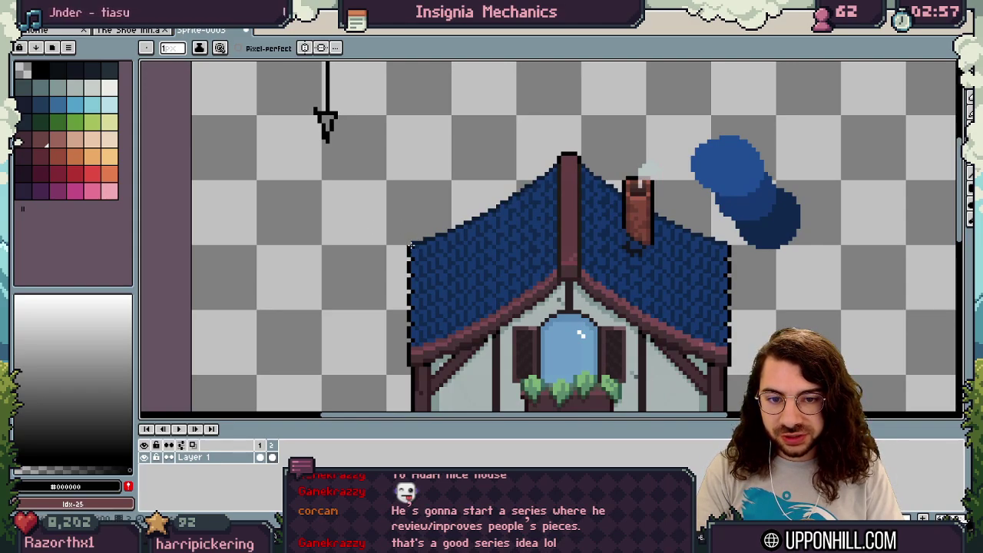
key("ctrl+z")
mouse_move(299, 238)
left_mouse_down()
mouse_move(347, 227)
mouse_move(321, 191)
mouse_move(347, 223)
mouse_move(284, 272)
mouse_move(317, 219)
left_mouse_up()
key("z")
scroll(387, 168, "down", 1)
scroll(334, 249, "down", 1)
key("b")
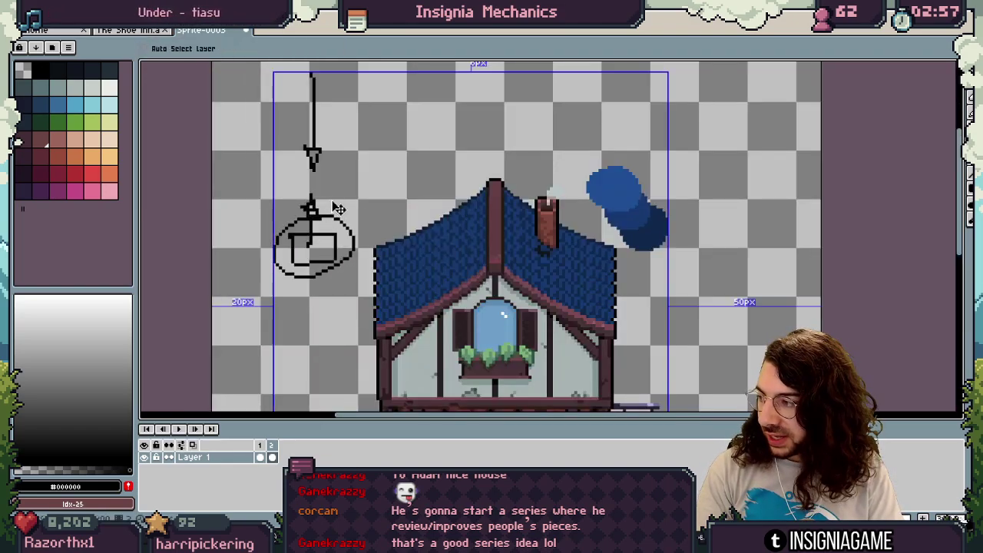
- Undo the box, circle and upward arrow sketch, and erase the downward arrow
key("ctrl+z")
key("ctrl+z")
key("ctrl+z")
key("ctrl+z")
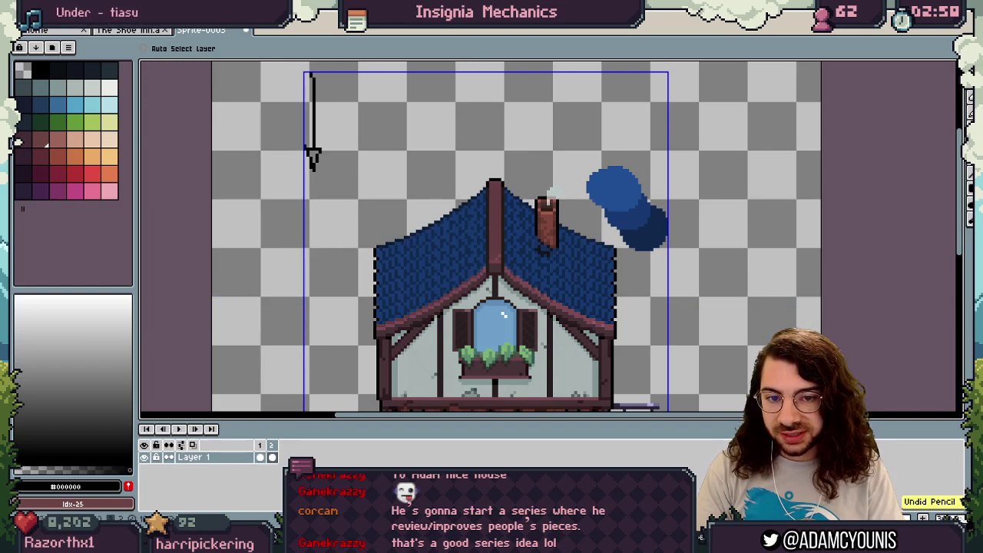
key("b")
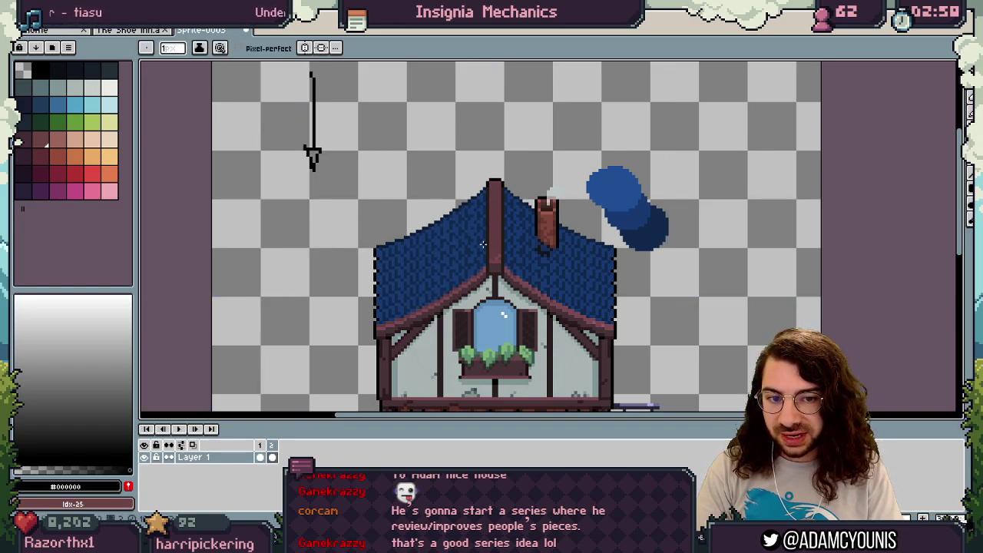
key("e")
left_click_drag(314, 162, 309, 142)
key("space")
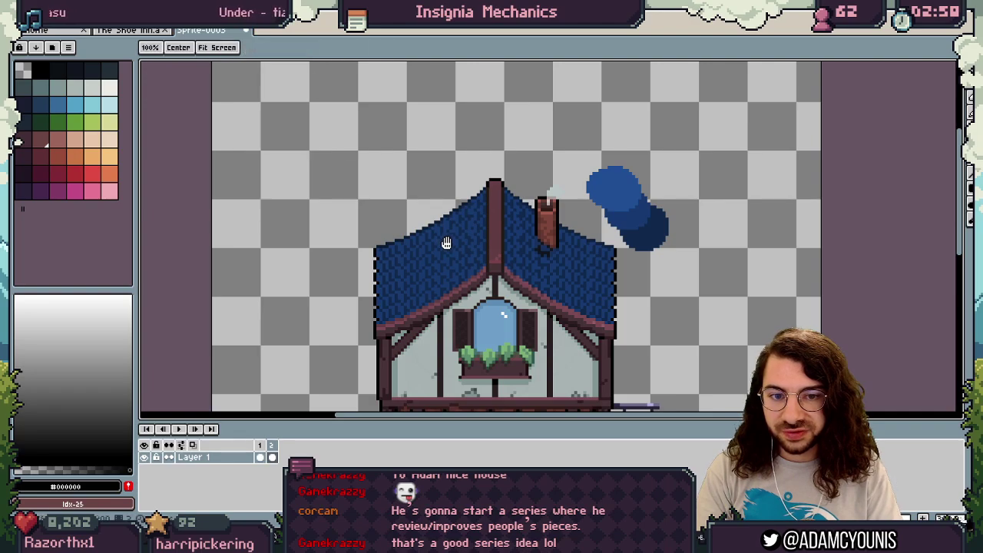
- Paint over the left roof slope's tiles with a 6 px brush, using #1f4c94 on the outer part and #173970 toward the ridge
left_click_drag(463, 234, 409, 220)
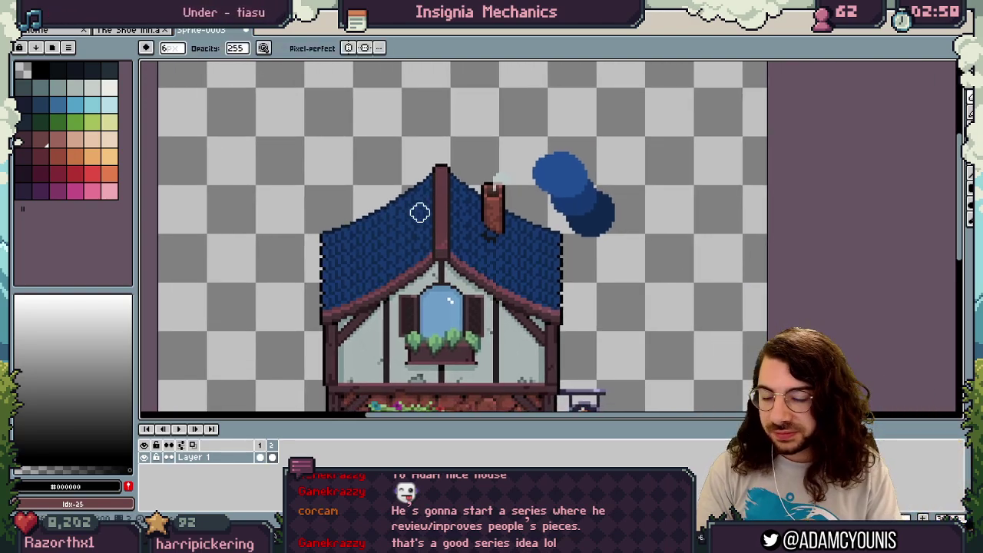
left_click(552, 171, "alt")
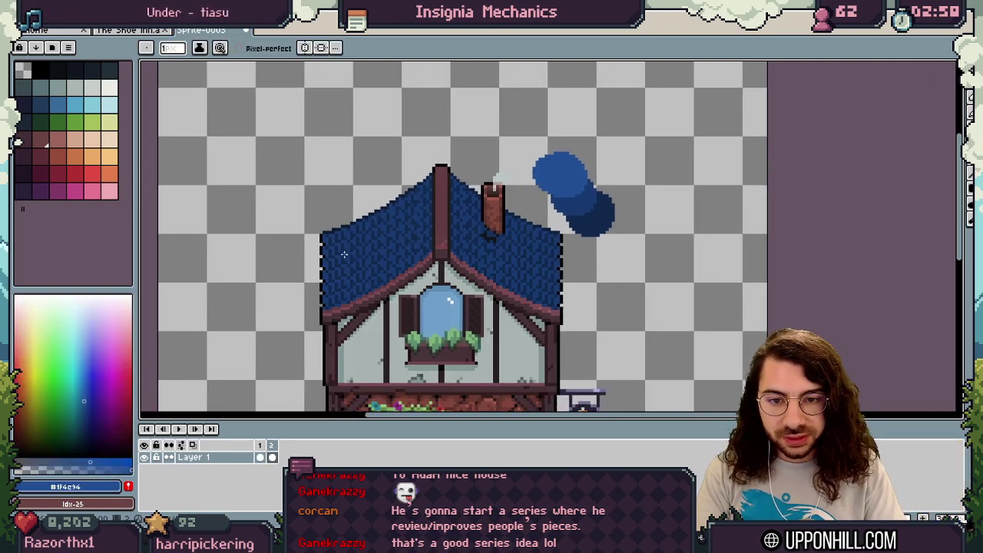
scroll(344, 254, "down", 5)
mouse_move(333, 240)
left_mouse_down()
mouse_move(358, 236)
mouse_move(336, 268)
mouse_move(335, 248)
mouse_move(349, 276)
mouse_move(372, 253)
left_mouse_up()
left_click(407, 244, "alt")
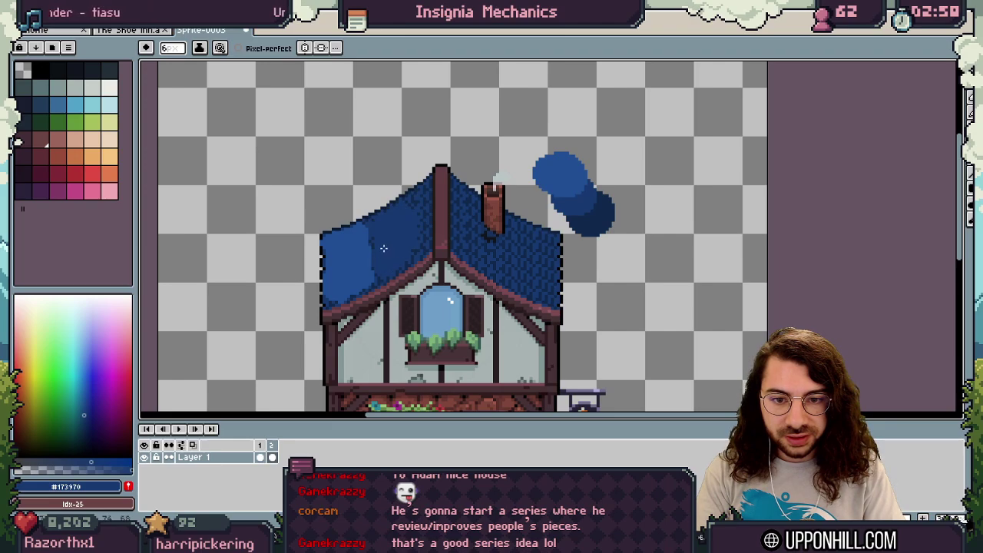
mouse_move(412, 244)
left_mouse_down()
mouse_move(423, 197)
mouse_move(432, 205)
mouse_move(428, 229)
mouse_move(404, 226)
left_mouse_up()
- Shade a narrow strip of the left roof slope along the ridge beam with the darkest swatch blue #0f284c
left_click(592, 219, "alt")
key("minus")
key("minus")
key("minus")
scroll(405, 226, "down", 2)
scroll(441, 215, "up", 3)
scroll(441, 217, "down", 1)
left_click(415, 228, "alt")
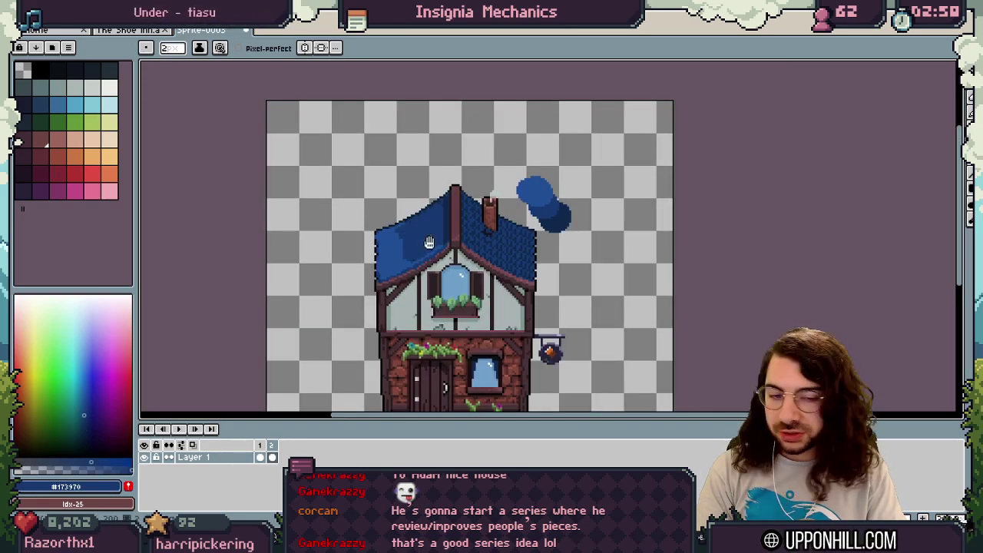
- Paint a row of strokes above the left roof slope with a 5 px brush, going from #1f4c94 through #173970 to dark blue
left_click_drag(430, 243, 433, 243)
left_click(414, 223, "alt")
scroll(393, 208, "up", 1)
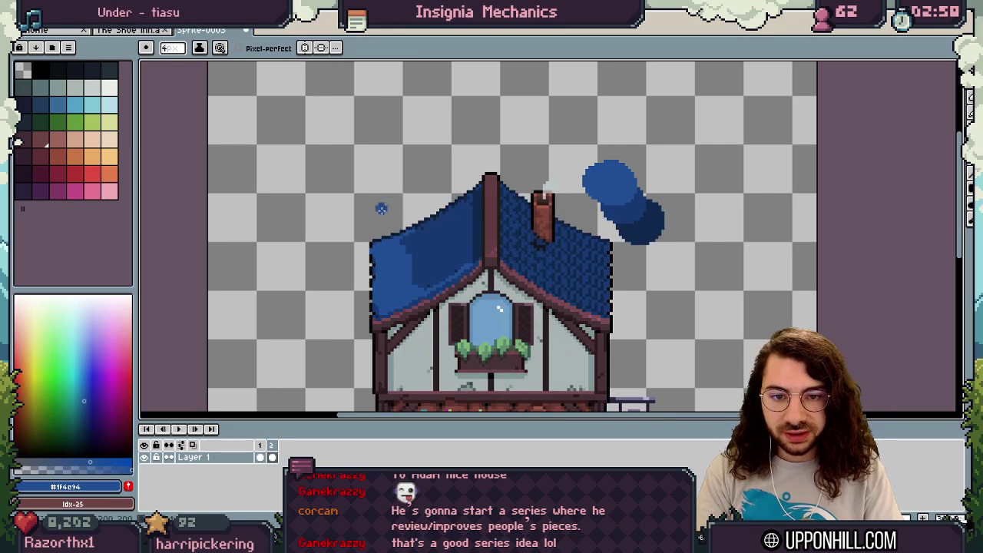
key("plus")
mouse_move(382, 208)
left_mouse_down()
mouse_move(433, 187)
mouse_move(475, 162)
left_mouse_up()
left_click(424, 233, "alt")
left_click(477, 209, "alt")
left_click(432, 185, "alt")
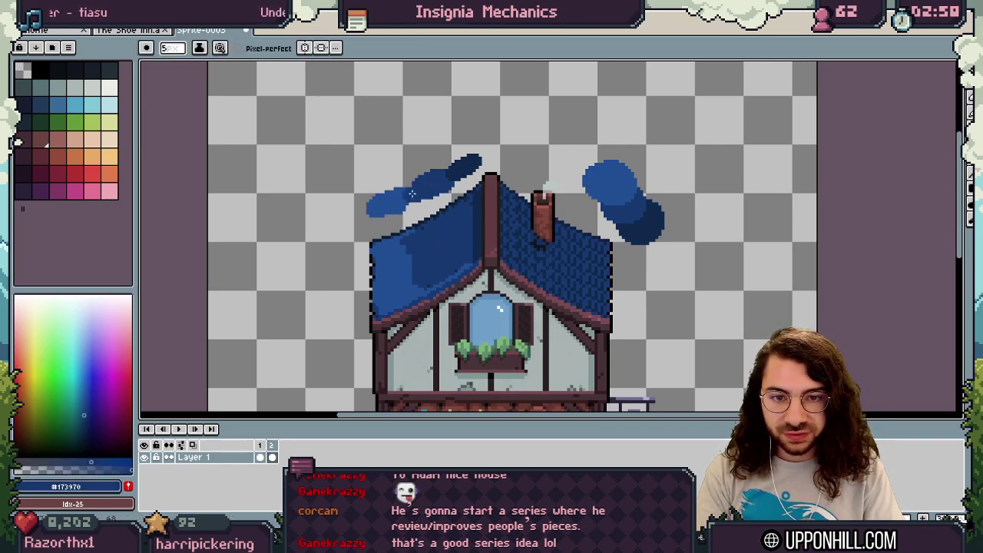
- Sketch a one-pixel-wide bell-shaped curve in #1f4c94 on the empty canvas beside the roof, undoing each attempt
key("z")
right_click(453, 176)
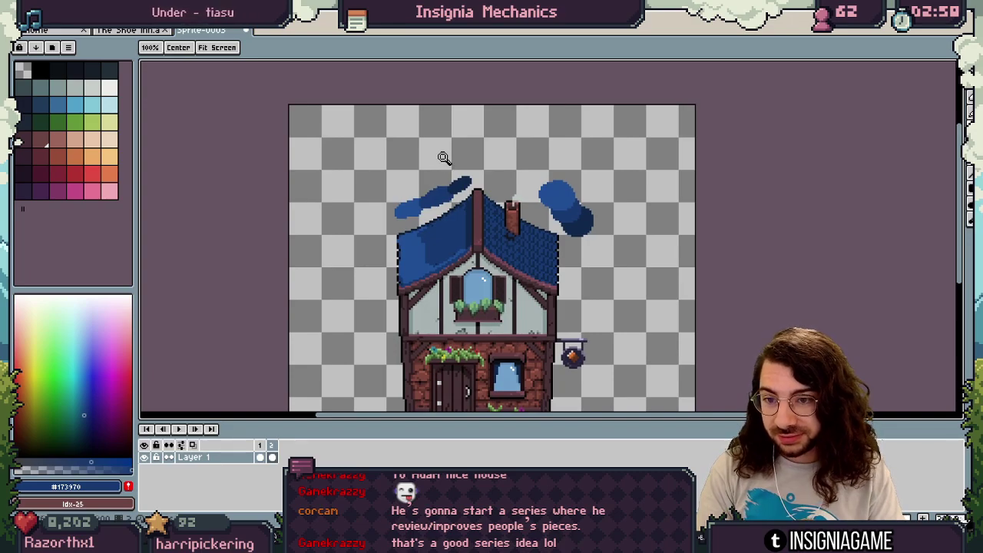
left_click(404, 189)
left_click(417, 219, "alt")
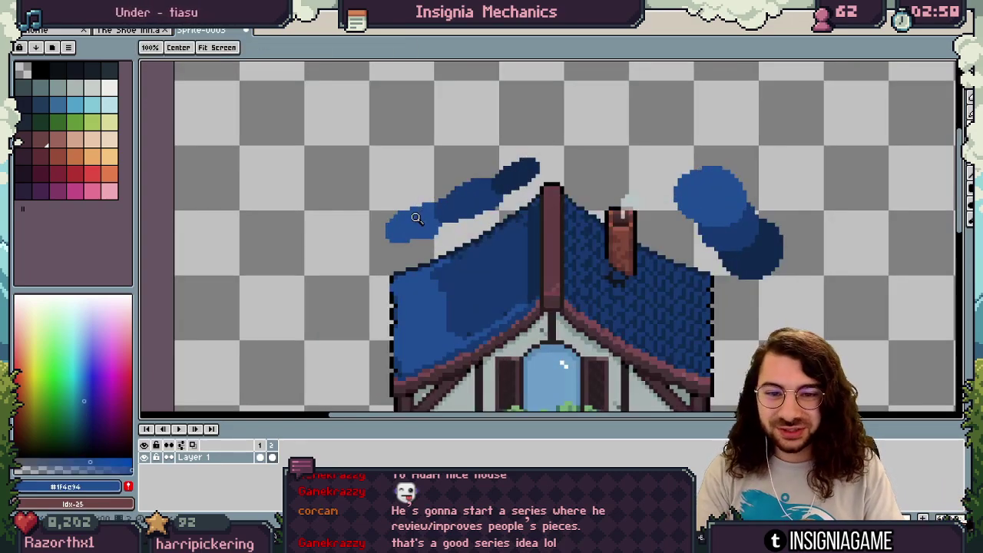
left_click_drag(328, 201, 391, 212)
key("b")
key("minus")
key("minus")
key("minus")
key("minus")
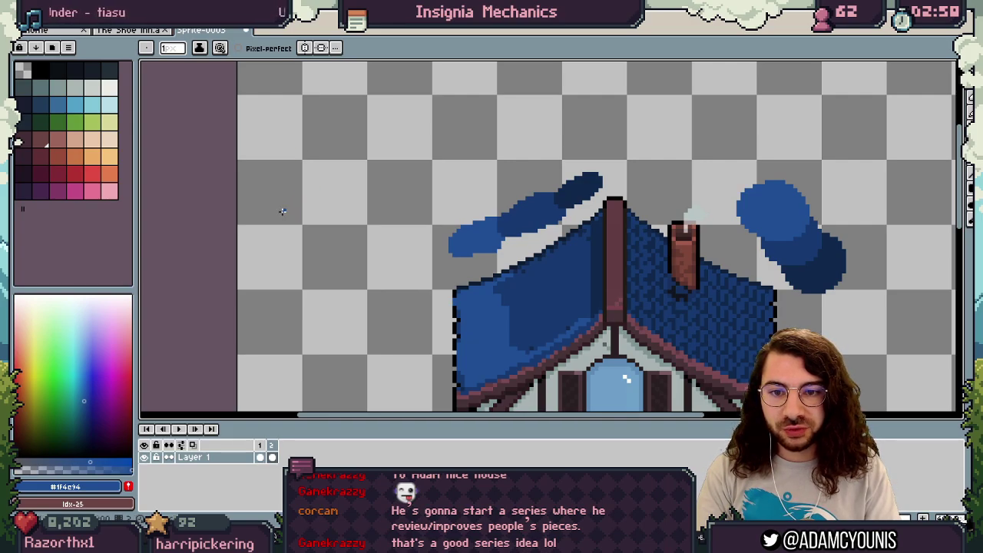
mouse_move(281, 211)
left_mouse_down()
mouse_move(351, 174)
mouse_move(401, 95)
left_mouse_up()
key("ctrl+z")
left_click_drag(280, 205, 444, 198)
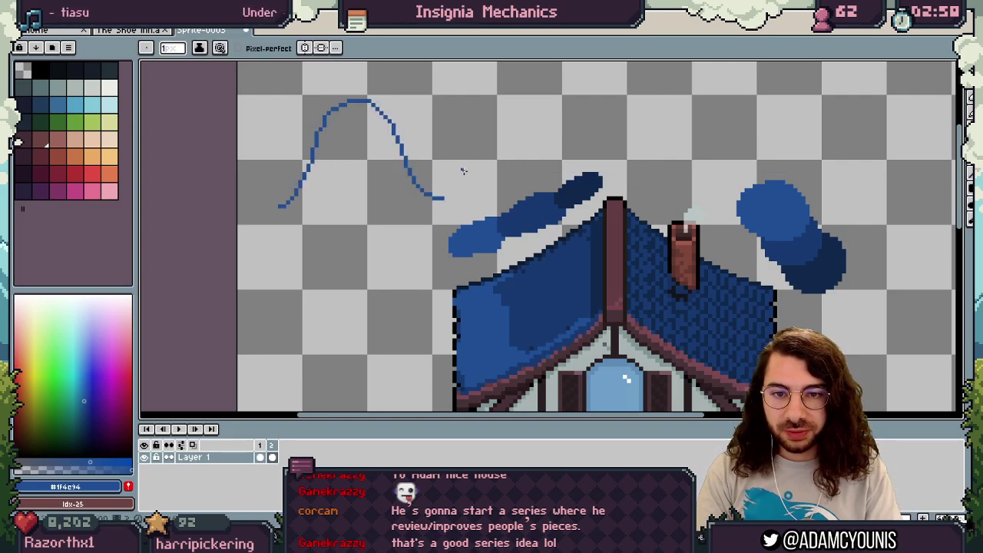
key("ctrl+z")
left_click_drag(457, 200, 408, 197)
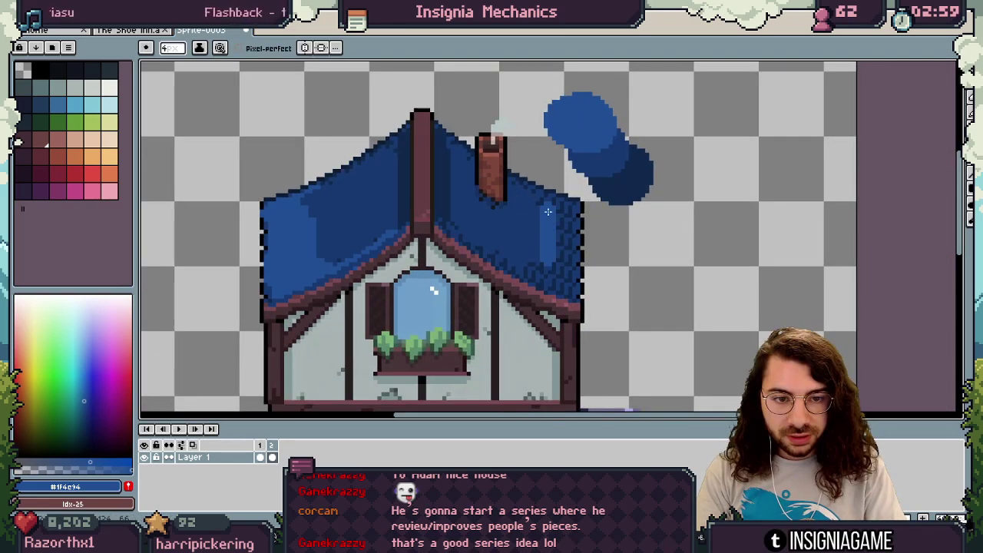
- Paint over the tiles on the right roof slope's outer part and lower edge in #1f4c94 with a 4 px brush
left_click_drag(547, 212, 570, 279)
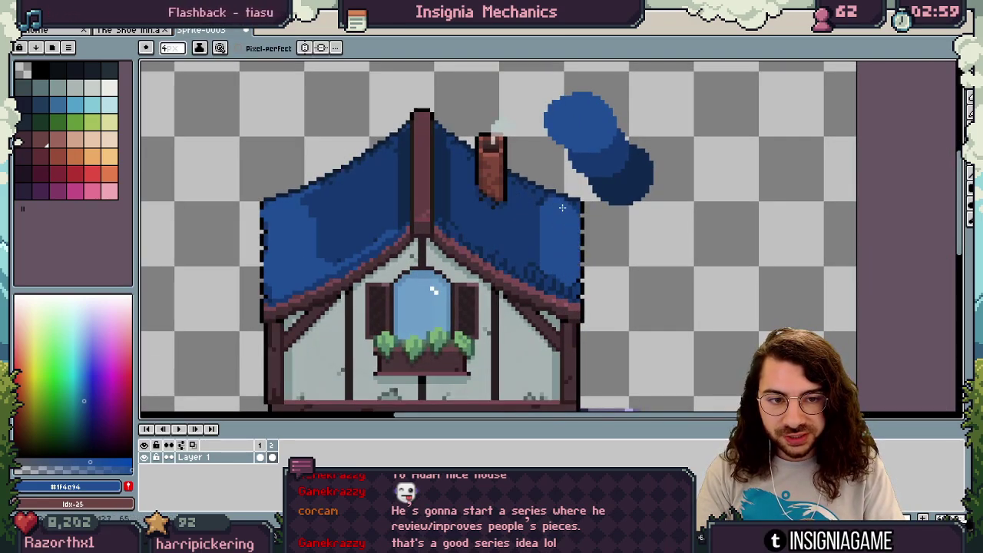
mouse_move(572, 211)
left_mouse_down()
mouse_move(565, 288)
mouse_move(499, 264)
left_mouse_up()
left_click(541, 275, "alt")
left_click(544, 276, "alt")
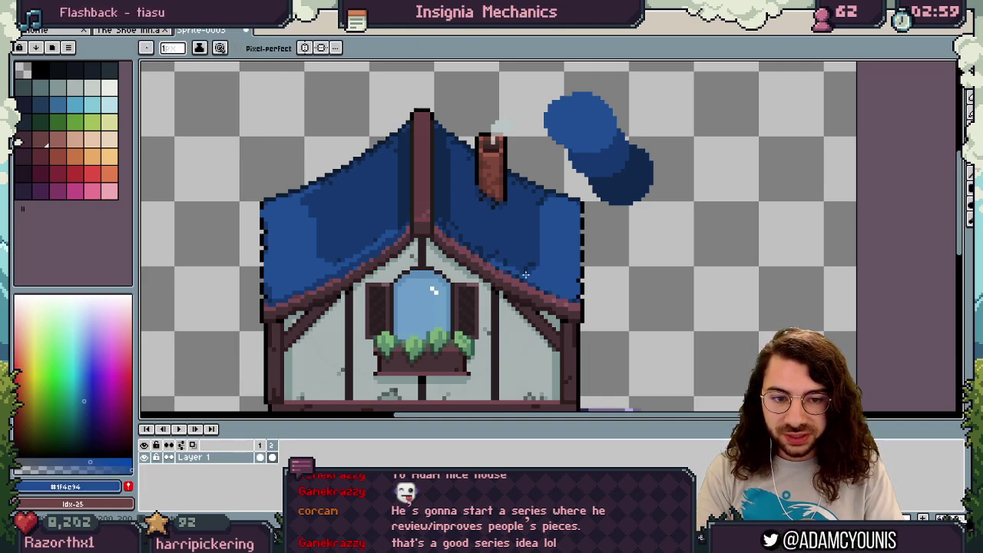
- With a 1 px brush, clean leftover tile pixels off the right roof slope, using #173970 inside and #1f4c94 along the lower edge
key("minus")
key("minus")
key("minus")
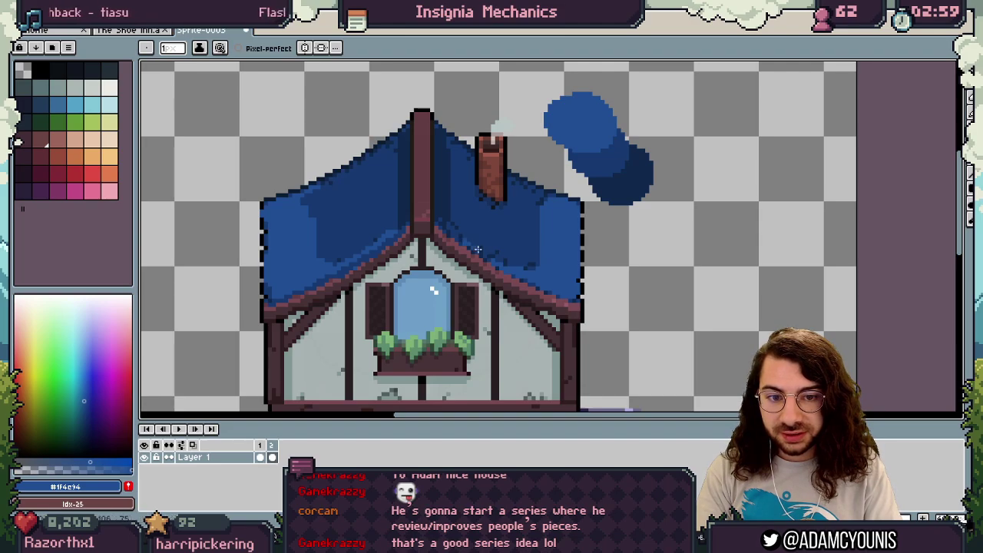
left_click(504, 261, "alt")
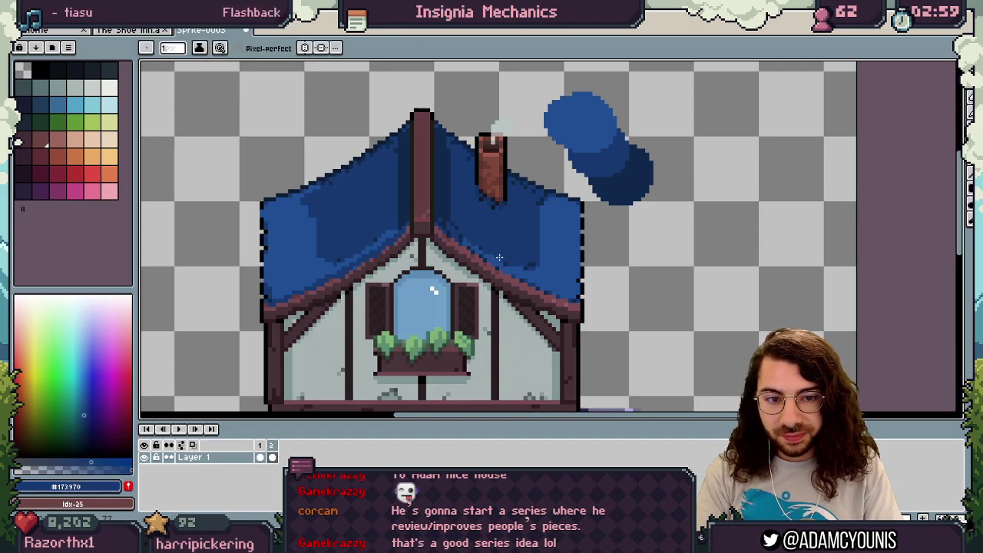
key("z")
scroll(522, 222, "down", 5)
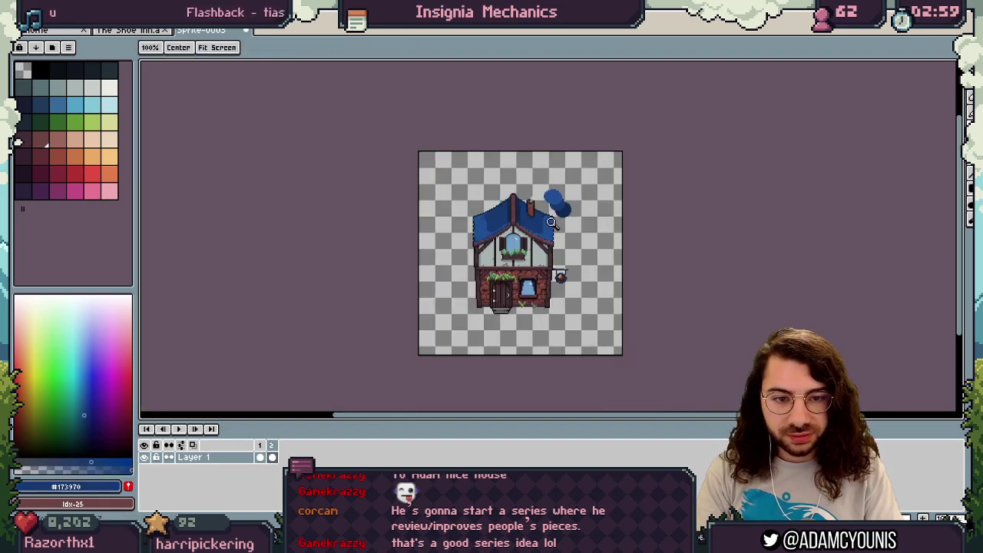
scroll(522, 226, "up", 6)
key("b")
left_click(438, 222, "alt")
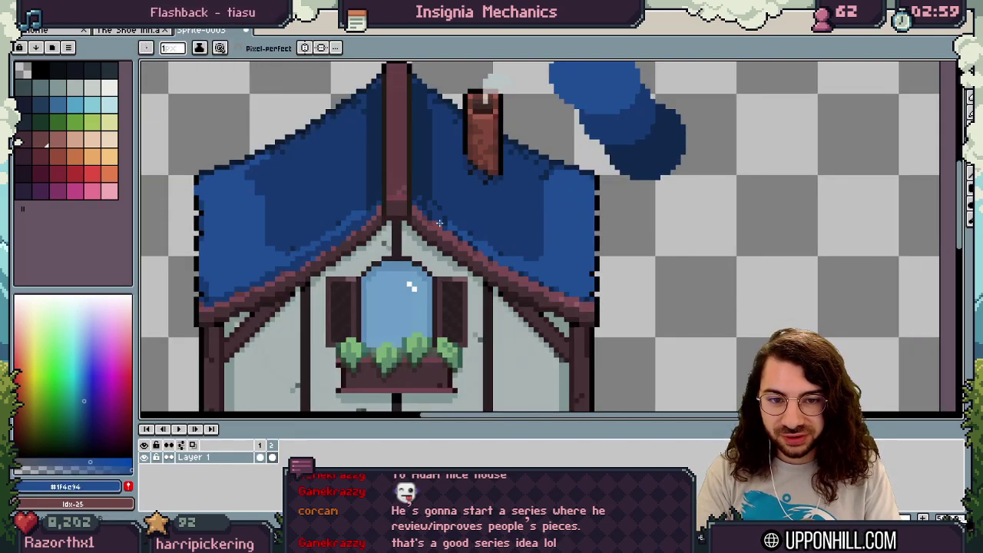
left_click(497, 249, "alt")
- Fill the vertical ridge beam with its lighter reddish brown #794351 using the Paint Bucket
key("z")
scroll(491, 231, "down", 2)
left_click_drag(478, 247, 487, 227)
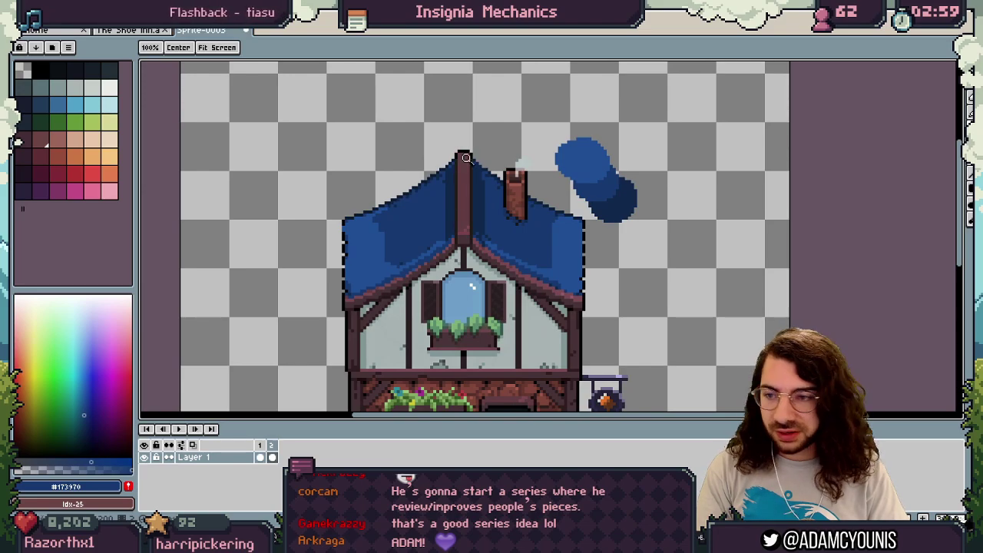
scroll(472, 233, "up", 3)
left_click(518, 255, "alt")
key("g")
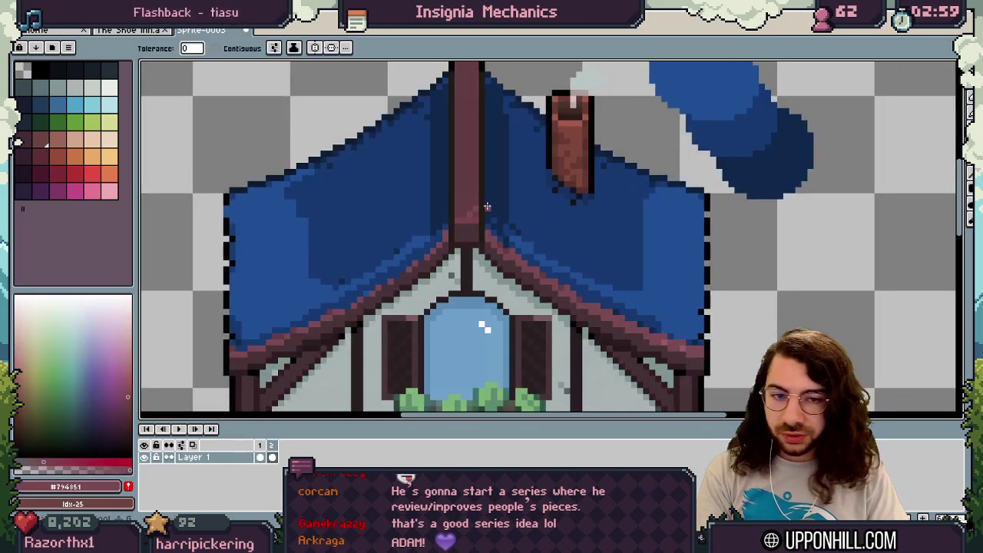
left_click(473, 183)
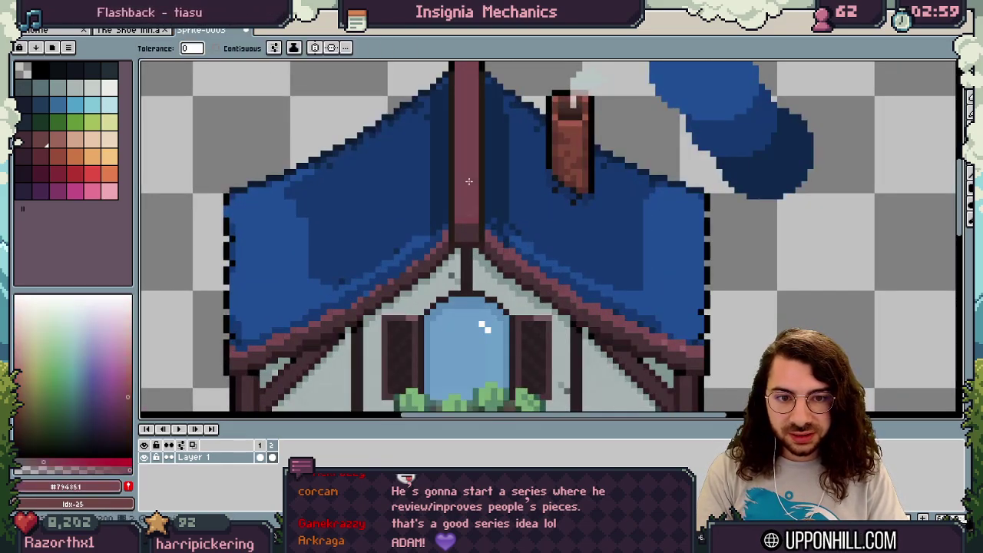
- Sample the black outline and dark brown #2e1b1e at the house's lower-left post and paint them as small strips on the empty canvas beside it
key("z")
scroll(426, 213, "down", 3)
scroll(513, 159, "down", 2)
scroll(399, 330, "up", 6)
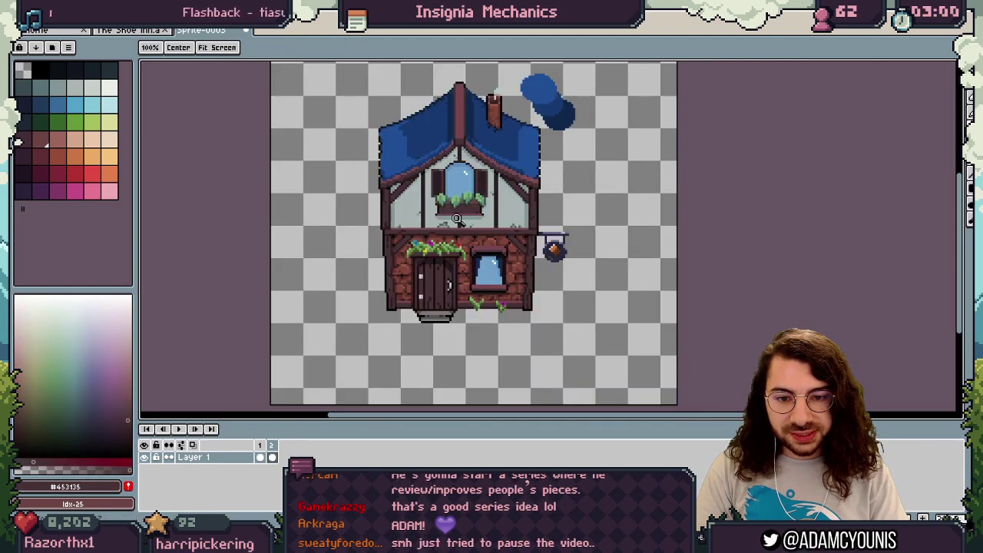
scroll(376, 330, "down", 3)
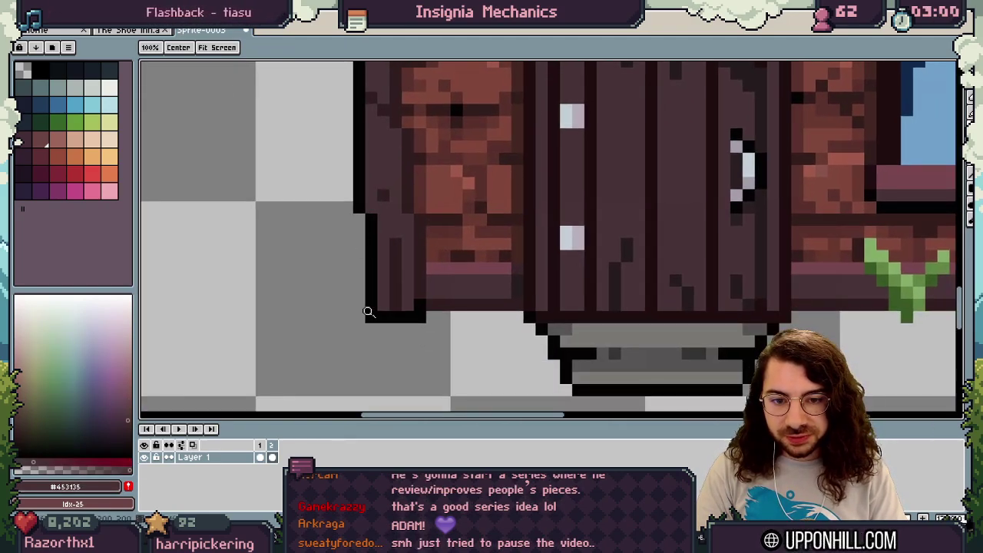
left_click_drag(403, 124, 415, 289)
left_click_drag(522, 281, 481, 158)
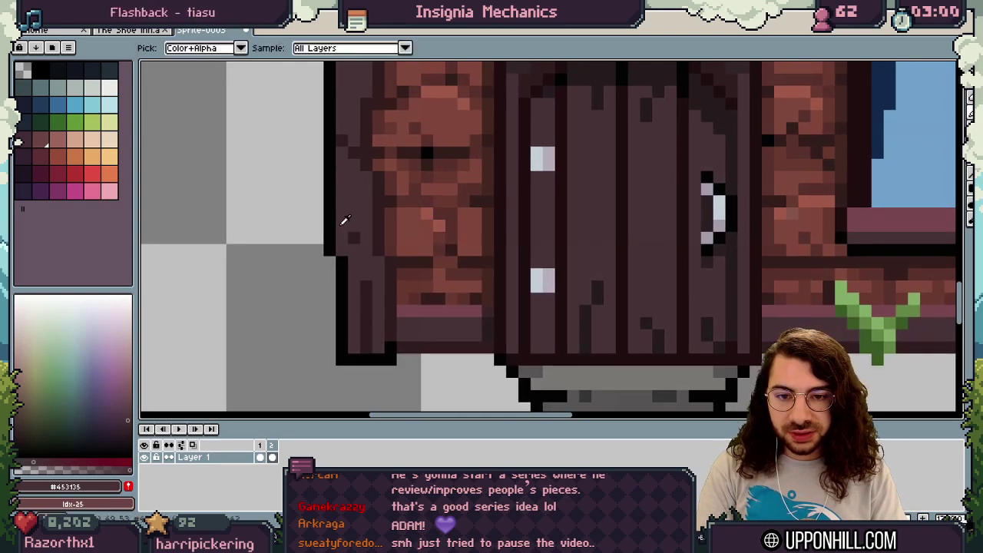
left_click(334, 227, "alt")
mouse_move(220, 251)
left_mouse_down()
mouse_move(232, 309)
mouse_move(246, 288)
left_mouse_up()
left_click(368, 308, "alt")
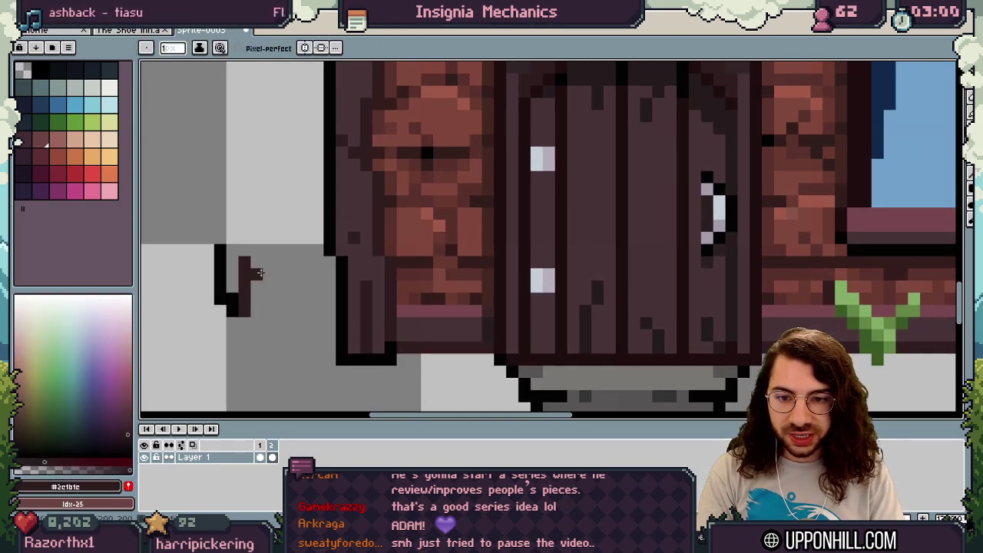
- Sample #23191b and #1d0b0d from the door area and paint them as vertical strips beside the first dark samples
left_click(576, 303, "alt")
left_click_drag(257, 261, 257, 315)
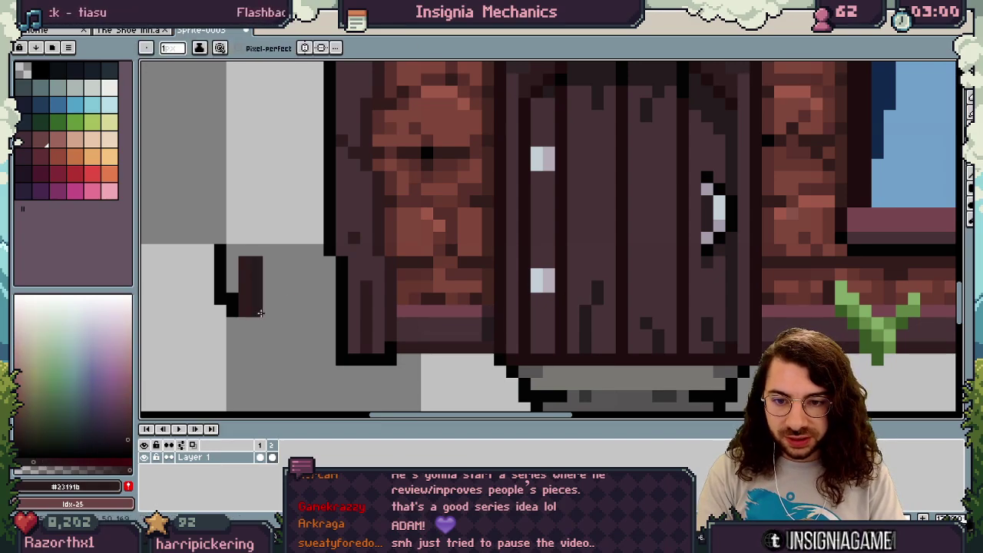
left_click(501, 250, "alt")
left_click_drag(269, 262, 269, 321)
- Select the cluster of dark colour samples with a rectangular marquee and add a strip of dark blue #0a1a30 at its edge
key("z")
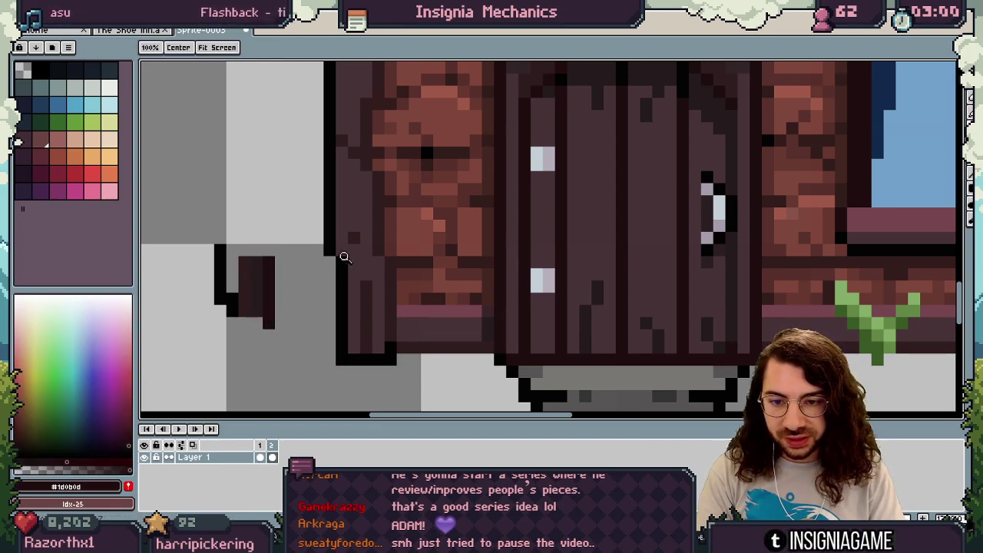
left_click_drag(346, 328, 312, 319)
key("m")
mouse_move(269, 268)
left_mouse_down()
mouse_move(328, 340)
mouse_move(294, 315)
mouse_move(286, 288)
left_mouse_up()
key("space")
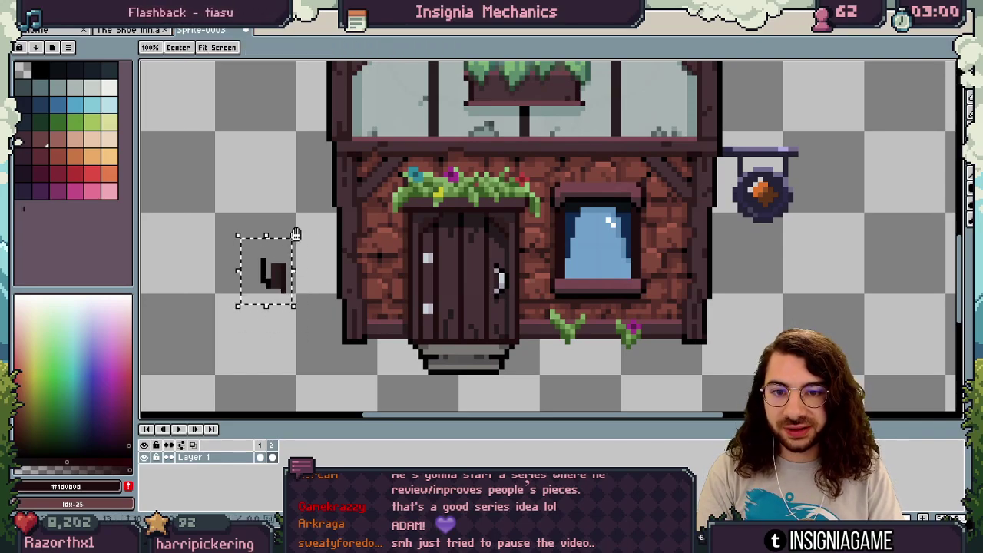
left_click_drag(296, 233, 307, 298)
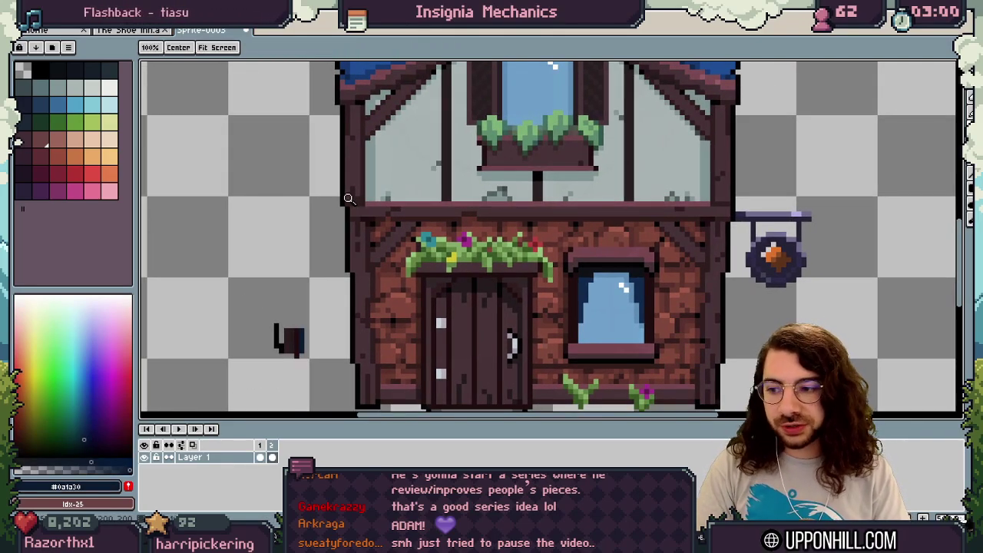
- Draw a one-pixel-wide closed oval outline in #000000 on the empty canvas beside the colour samples
left_click_drag(275, 293, 416, 247)
scroll(370, 260, "up", 1)
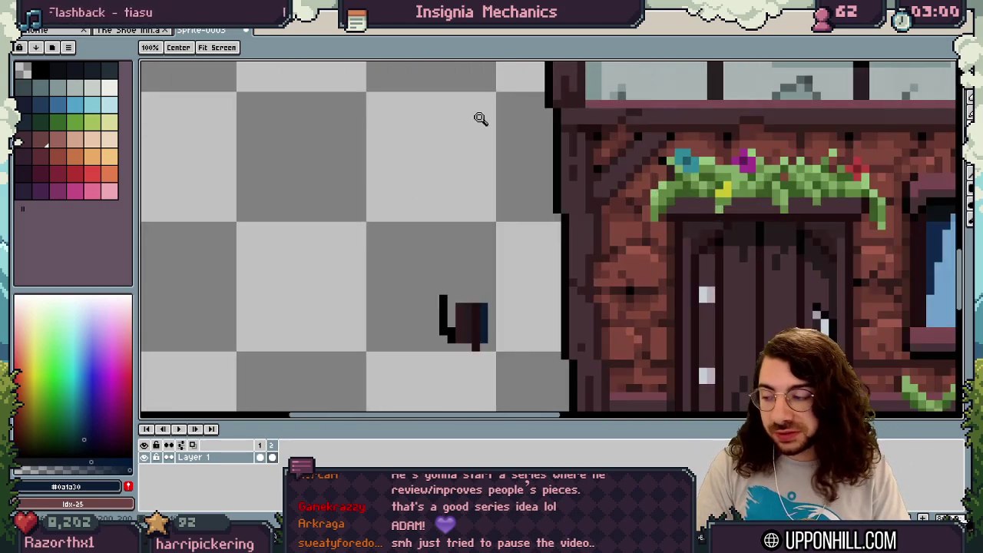
key("i")
left_click(556, 195)
key("b")
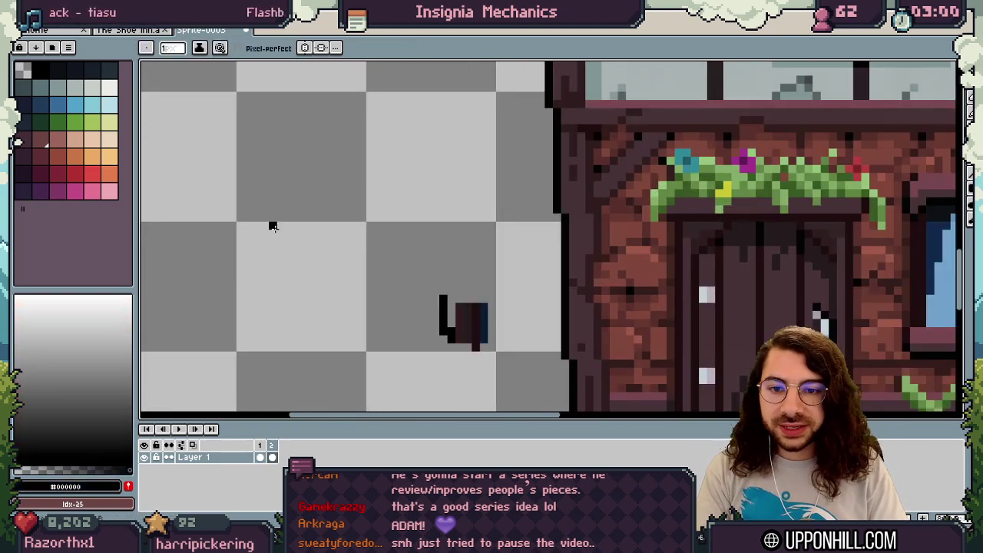
left_click_drag(256, 242, 262, 200)
left_click_drag(321, 266, 258, 231)
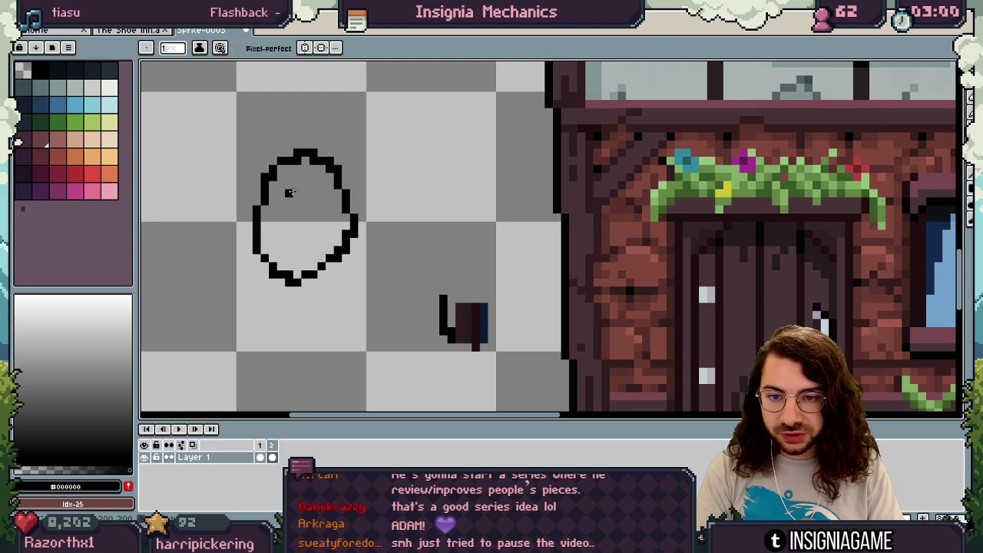
- Reduce the eraser to 1 px and remove the doubled corner pixels along the top of the oval outline
key("e")
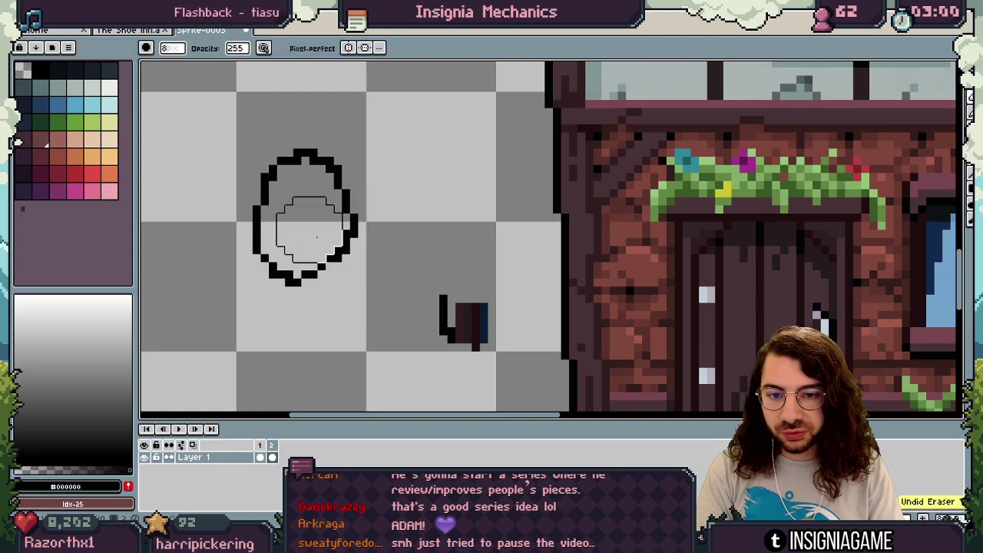
key("b")
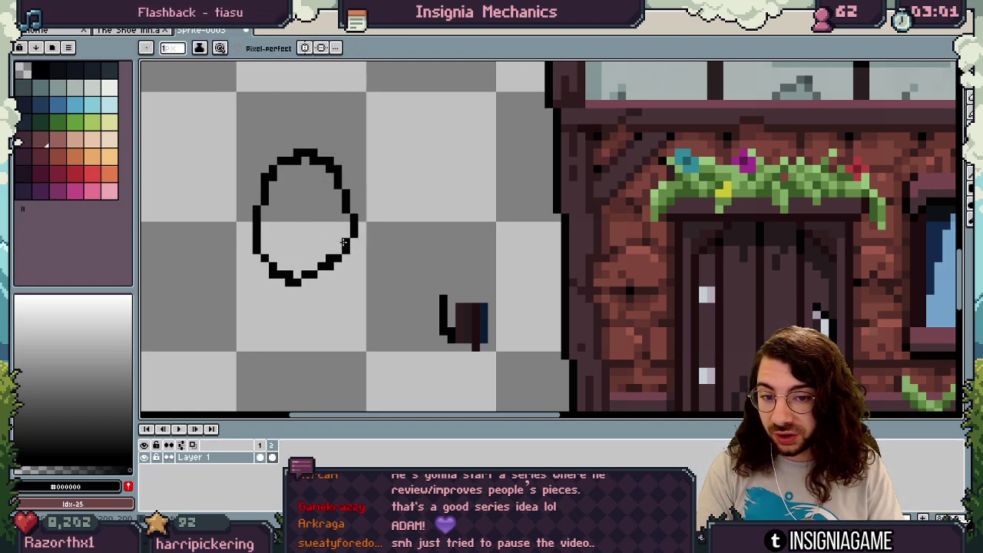
key("e")
key("minus")
key("minus")
key("minus")
key("minus")
key("minus")
key("minus")
key("minus")
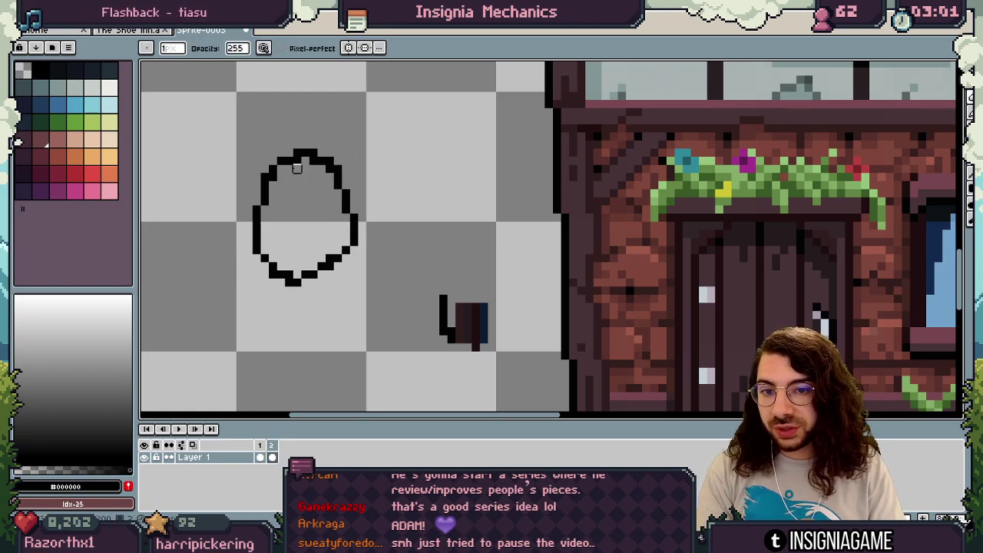
left_click(297, 161)
left_click(314, 160)
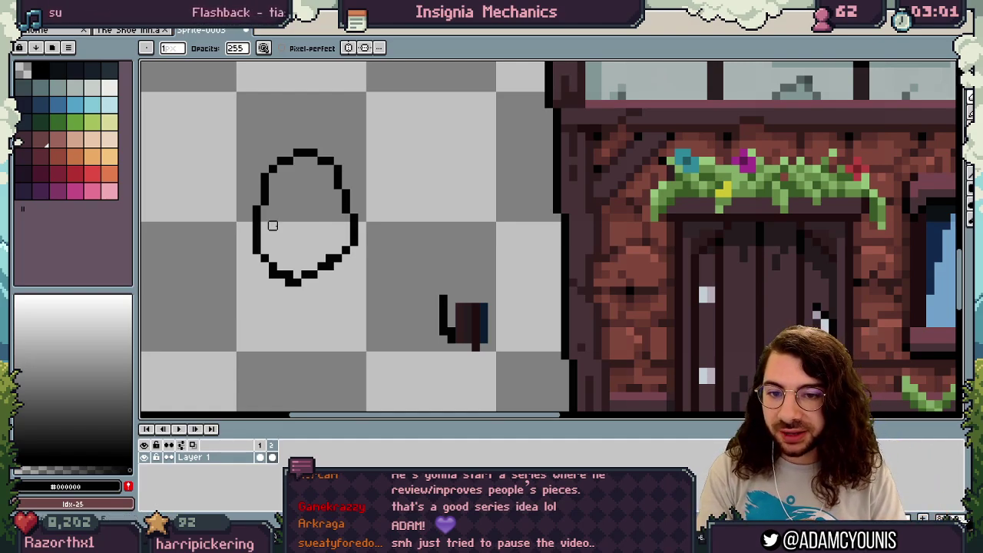
- Erase the whole black oval outline from the empty canvas
key("e")
mouse_move(292, 262)
left_mouse_down()
mouse_move(313, 176)
mouse_move(281, 233)
left_mouse_up()
scroll(337, 200, "down", 2)
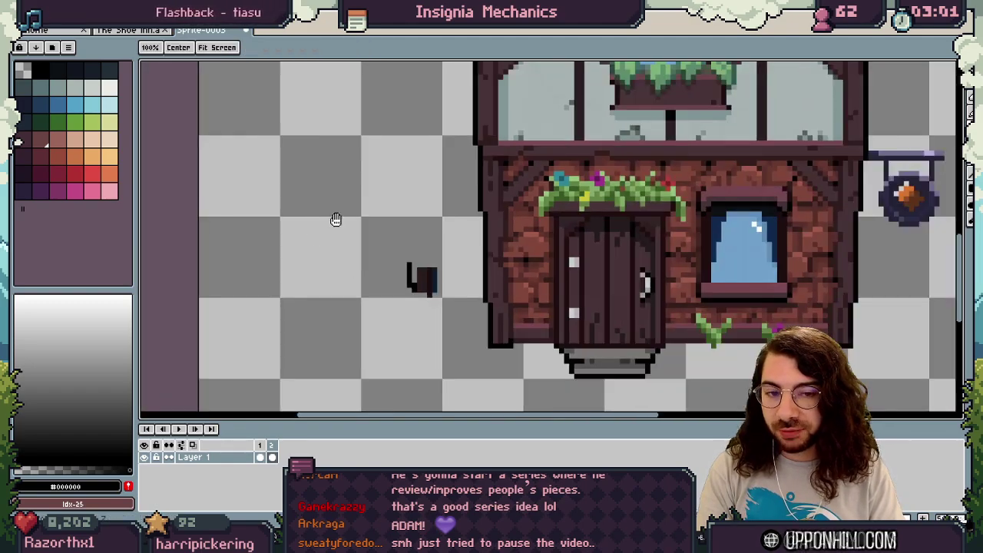
- Draw a one-pixel black bump projecting from the left roof slope's outer outline near its upper corner, undoing a stray stroke
left_click_drag(370, 180, 300, 331)
left_click_drag(390, 259, 283, 371)
left_click_drag(320, 259, 422, 284)
scroll(436, 198, "up", 4)
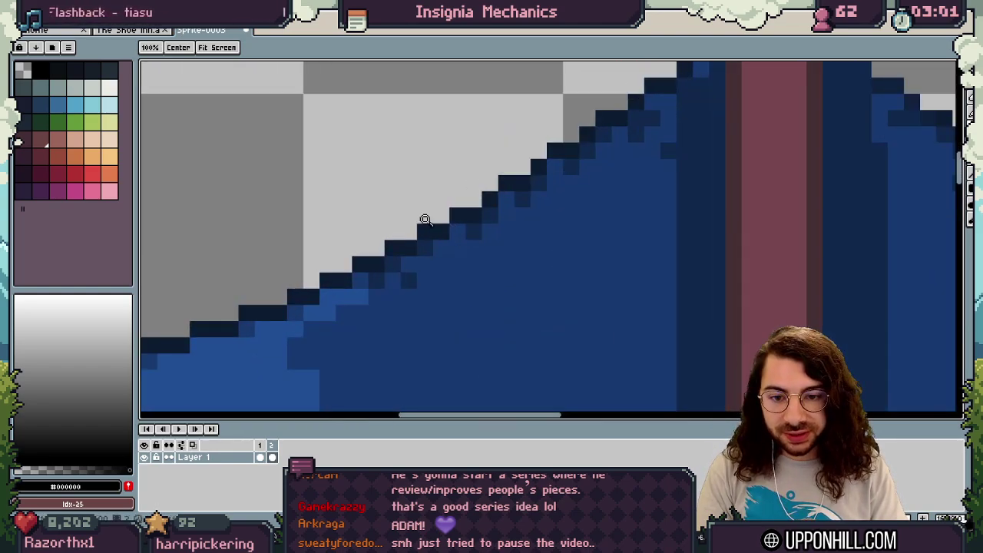
left_click_drag(426, 221, 460, 218)
mouse_move(198, 371)
left_mouse_down()
mouse_move(300, 253)
mouse_move(270, 352)
left_mouse_up()
key("b")
key("ctrl+z")
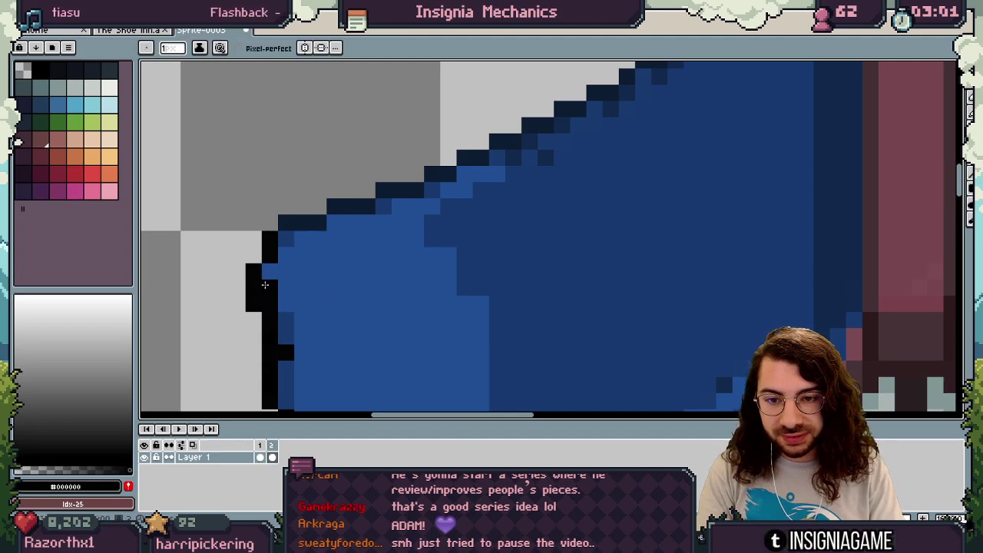
- Recolour the near-black upper outline at the left roof slope's outer end with blue sampled from the roof
left_click(301, 222, "alt")
key("space")
mouse_move(325, 245)
left_mouse_down()
mouse_move(343, 296)
mouse_move(325, 275)
mouse_move(485, 210)
mouse_move(469, 250)
mouse_move(421, 265)
left_mouse_up()
left_click(307, 285, "alt")
key("alt")
key("space")
left_click(469, 263, "alt")
key("space")
mouse_move(528, 210)
left_mouse_down()
mouse_move(439, 248)
mouse_move(485, 250)
mouse_move(493, 239)
left_mouse_up()
left_click(376, 286, "alt")
left_click(412, 272)
left_click(475, 270, "alt")
key("z")
scroll(538, 223, "down", 4)
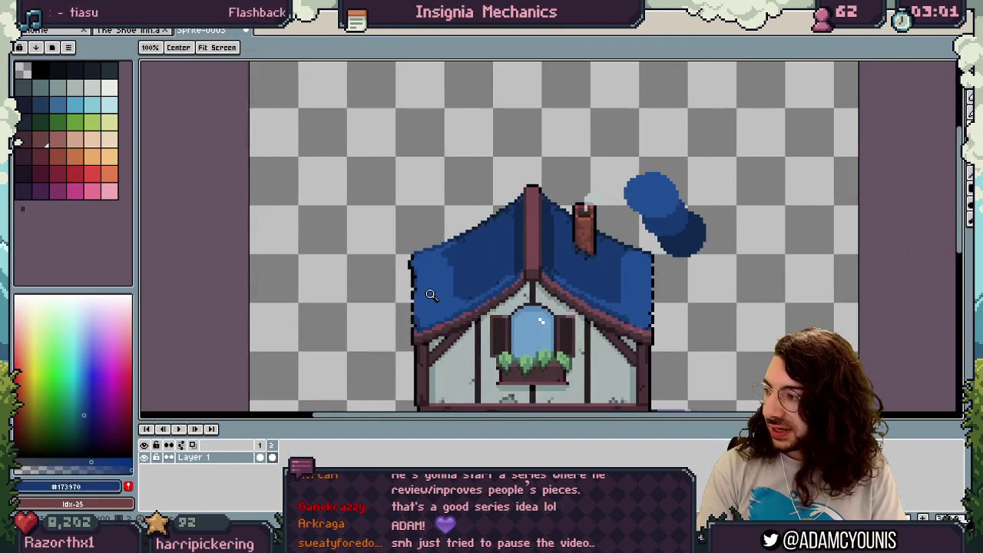
- Recolour the black outline down the left roof slope's outer edge in #15376e
scroll(453, 246, "up", 4)
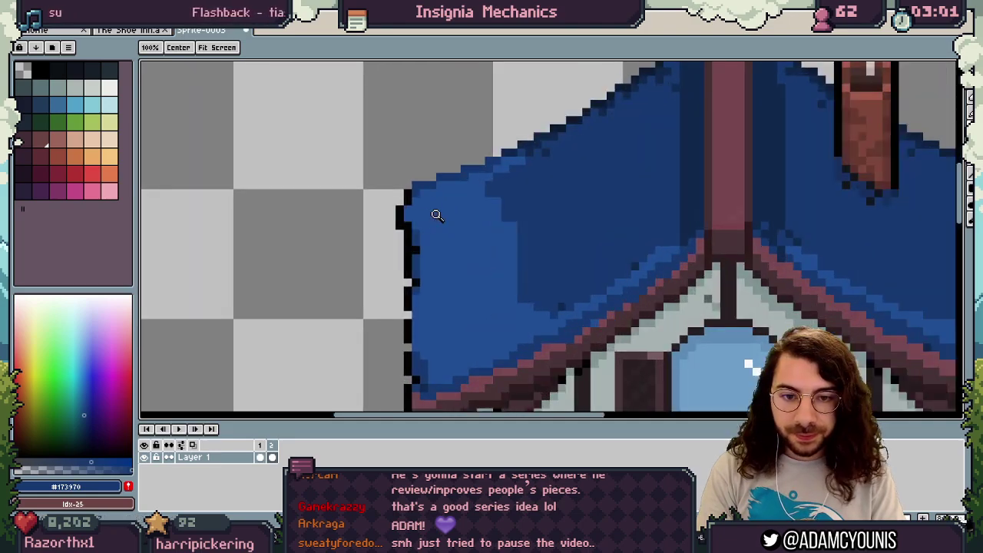
left_click(424, 189, "alt")
key("b")
mouse_move(399, 199)
left_mouse_down()
mouse_move(409, 273)
mouse_move(413, 245)
mouse_move(416, 379)
left_mouse_up()
left_click(407, 323)
left_click(409, 388)
- Remove the bump projecting from the left roof slope's upper corner and touch up the outer edge in #15376e
key("z")
mouse_move(451, 309)
left_mouse_down()
mouse_move(393, 330)
mouse_move(345, 253)
left_mouse_up()
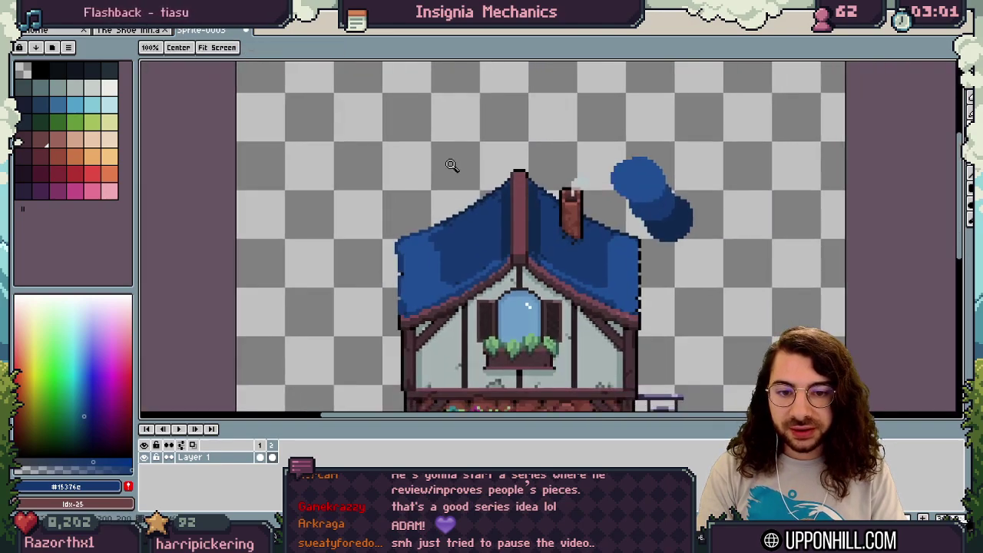
left_click_drag(448, 298, 471, 221)
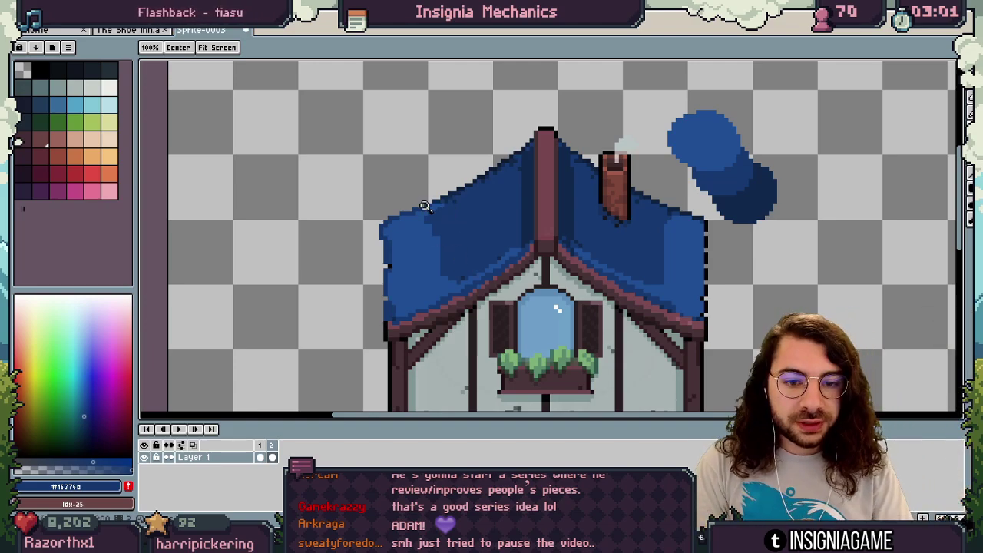
right_click(419, 259)
left_click(419, 242)
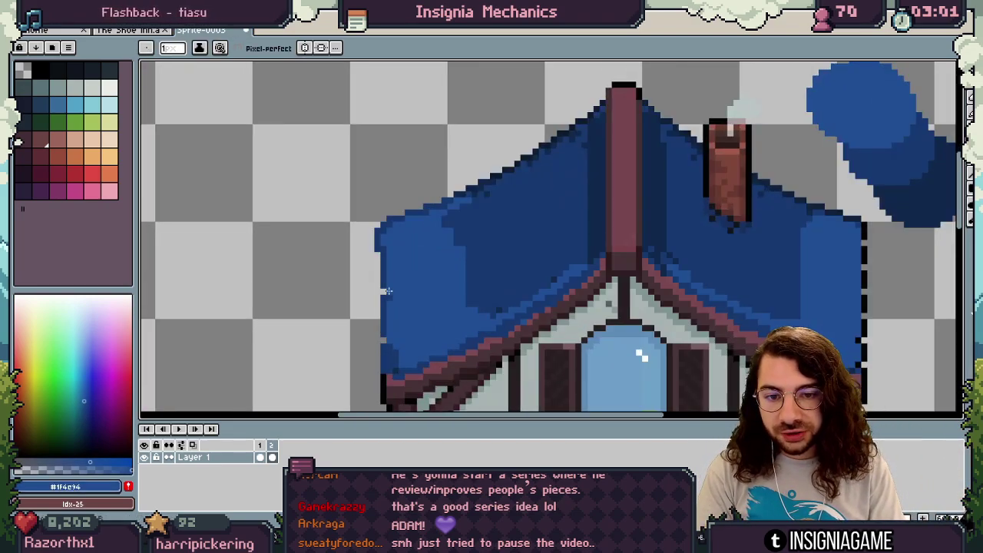
key("i")
key("b")
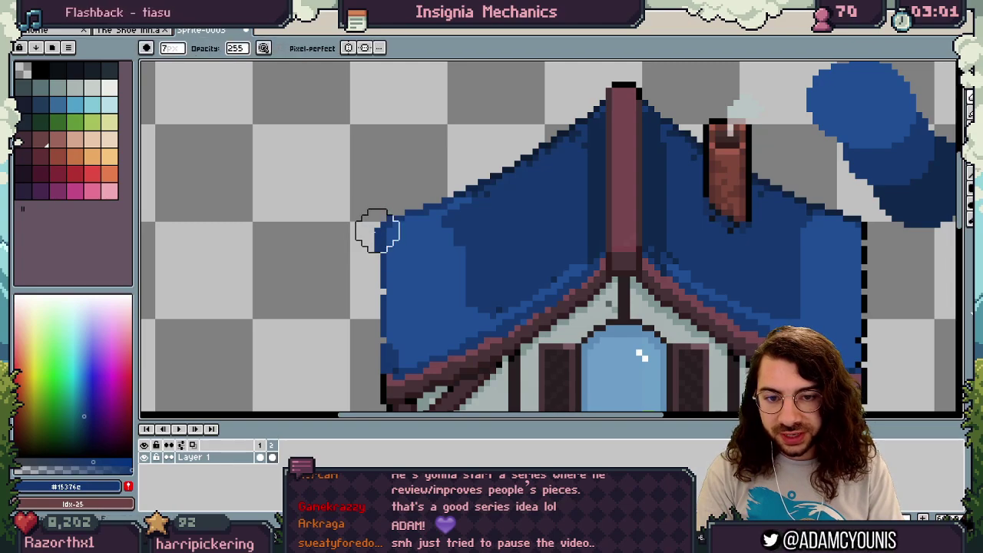
key("i")
left_click(383, 297)
key("b")
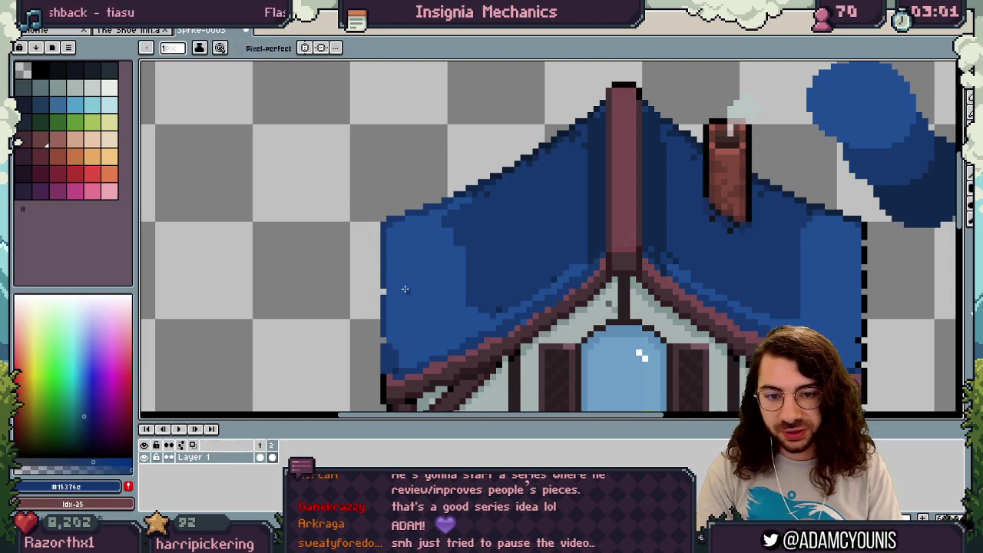
mouse_move(449, 229)
left_mouse_down()
mouse_move(434, 188)
mouse_move(432, 222)
mouse_move(390, 232)
left_mouse_up()
- Switch to frame 1 and view the original tiled roof for comparison with the repainted version
key("Left")
key("z")
right_click(448, 234)
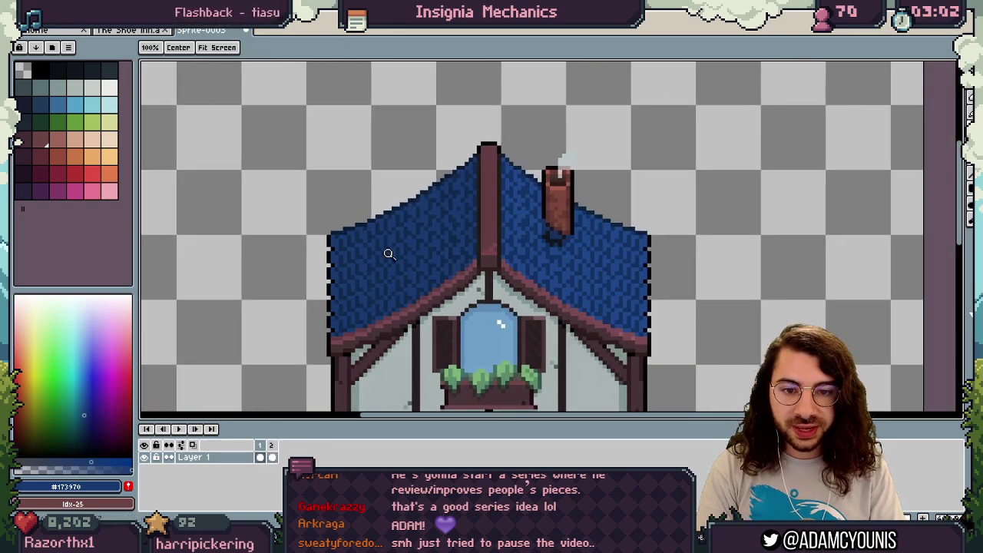
- Compare the original tiled blue roof with the house_outside sprite's roofs and examine the left slope's tile pattern up close
scroll(389, 254, "up", 1)
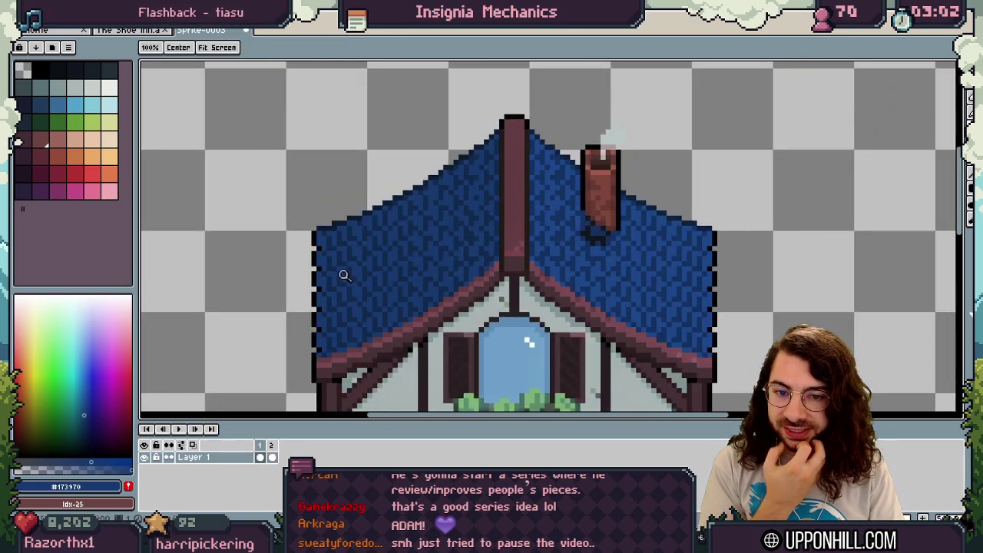
key("ctrl+Tab")
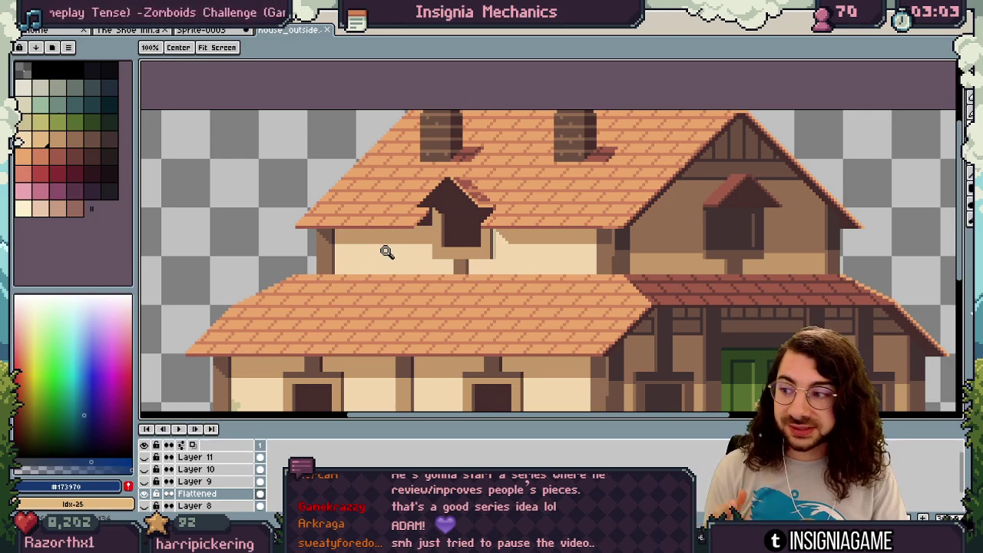
left_click(207, 30)
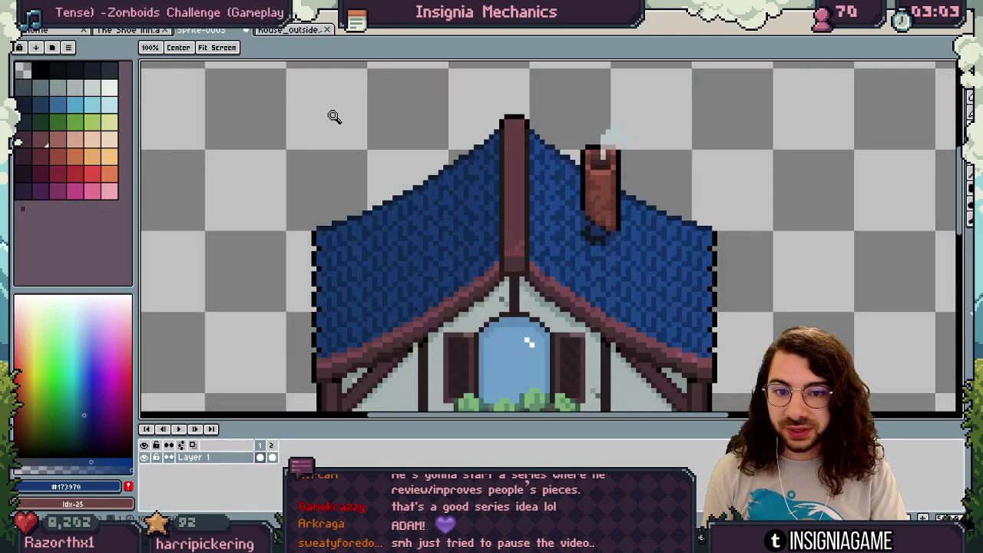
left_click(392, 277)
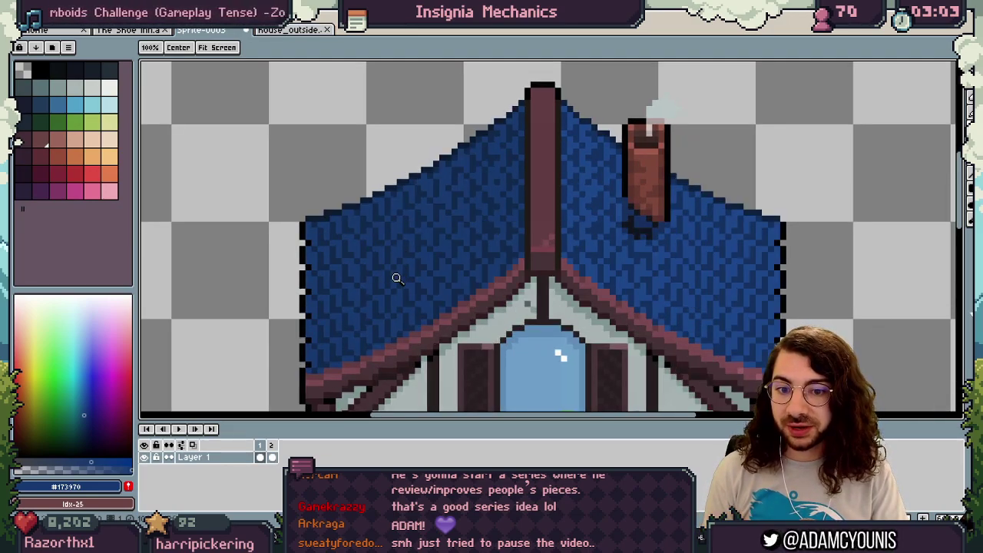
left_click(345, 298)
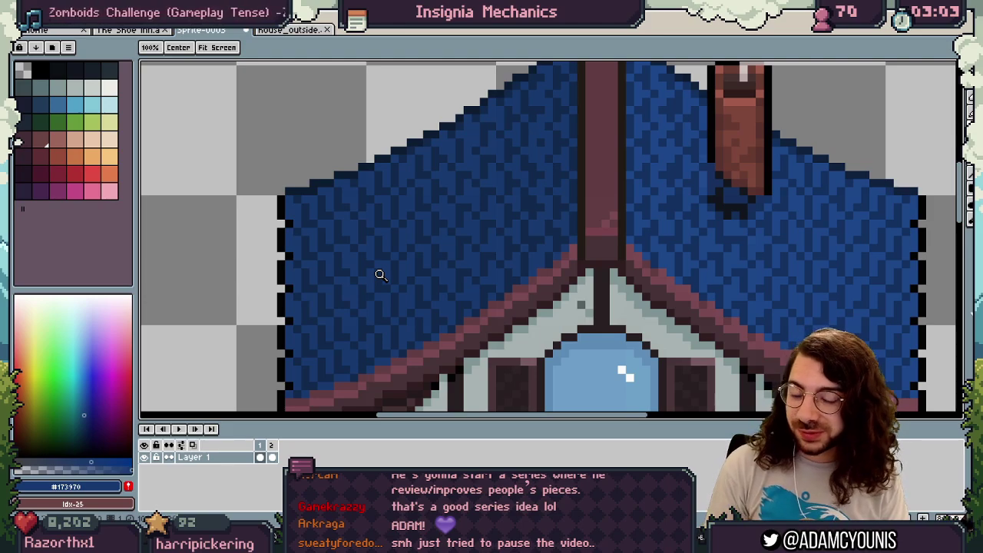
scroll(330, 263, "down", 2)
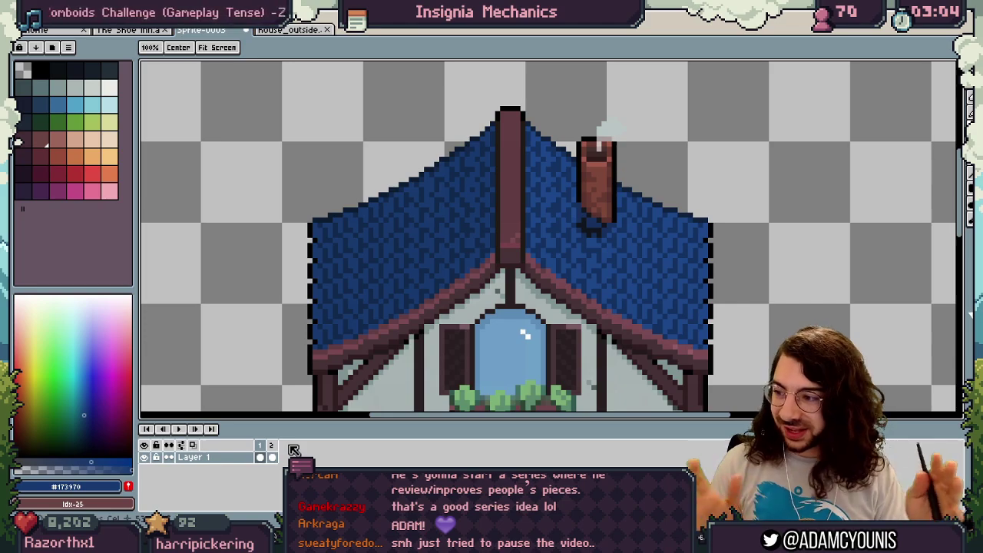
- Switch to frame 2 and view the repainted roof on the whole house and around the left slope's lower edge
key("Right")
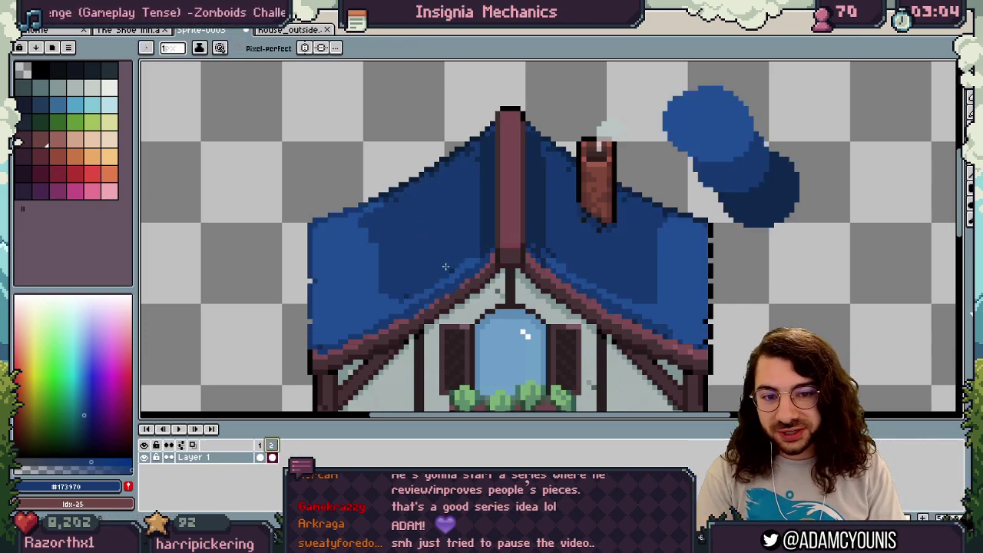
scroll(474, 248, "down", 3)
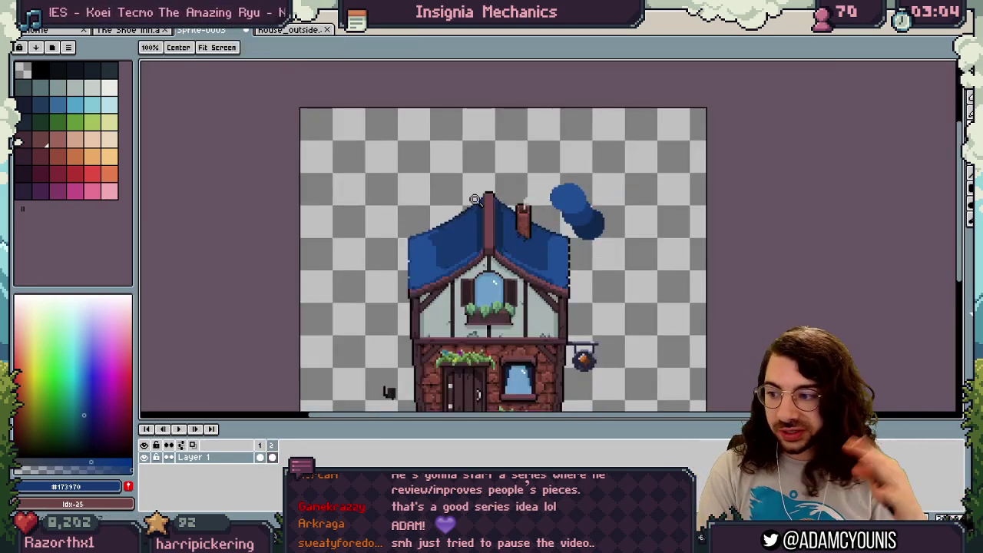
scroll(408, 283, "up", 2)
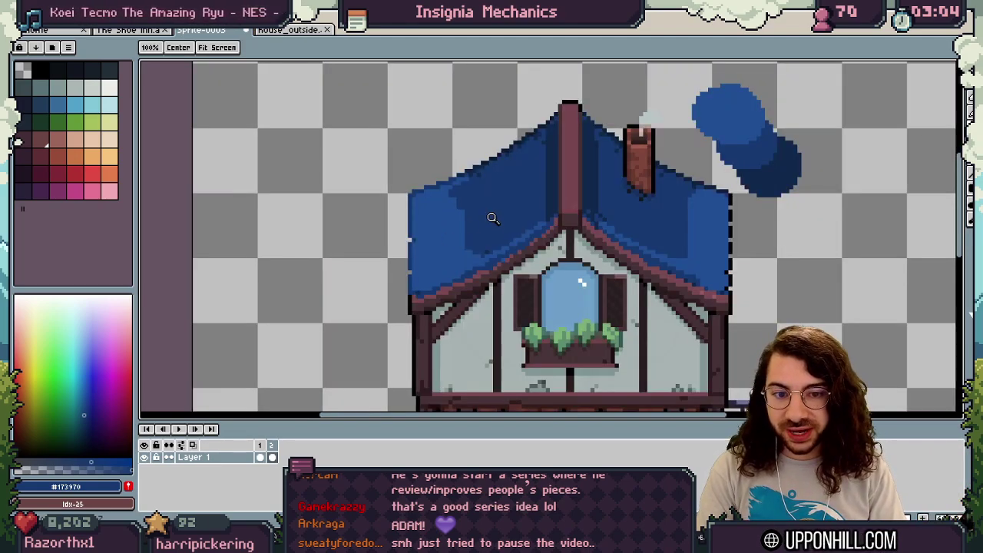
left_click_drag(439, 267, 541, 240)
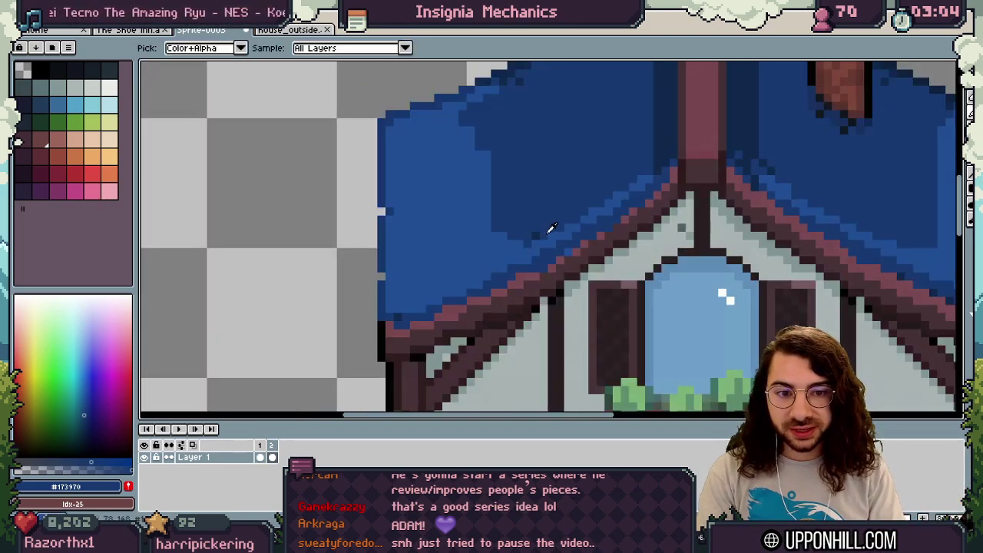
- Check the house_outside sprite, then open The Shoe Inn sprite and examine the sparse brick marks beside the drainpipe
left_click(292, 33)
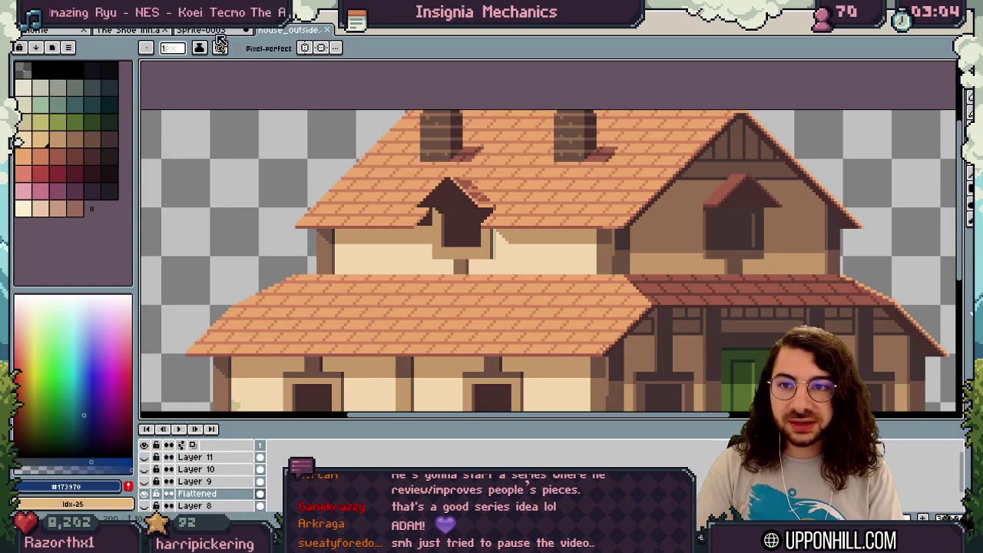
left_click(146, 33)
key("space")
left_click_drag(394, 226, 321, 181)
left_click_drag(515, 256, 565, 241)
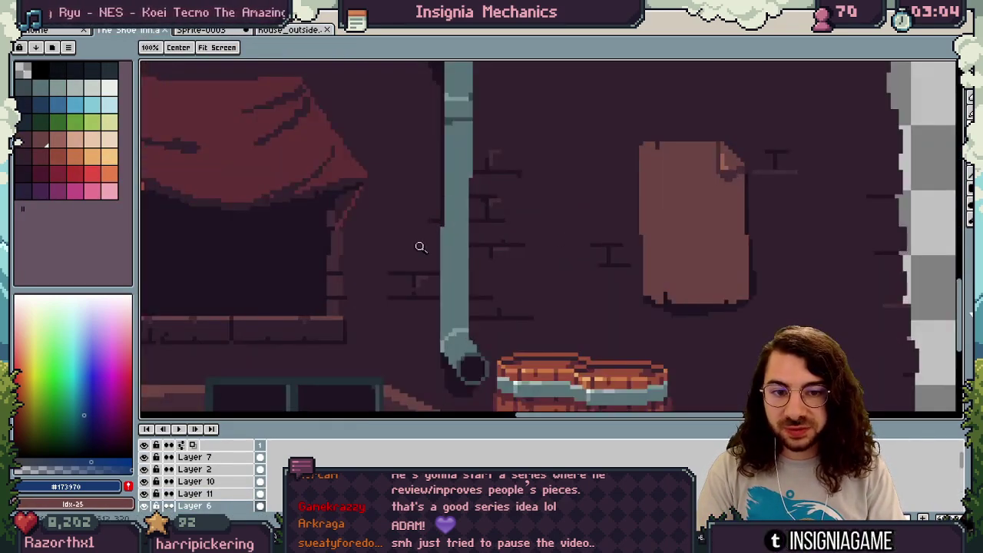
scroll(505, 279, "up", 1)
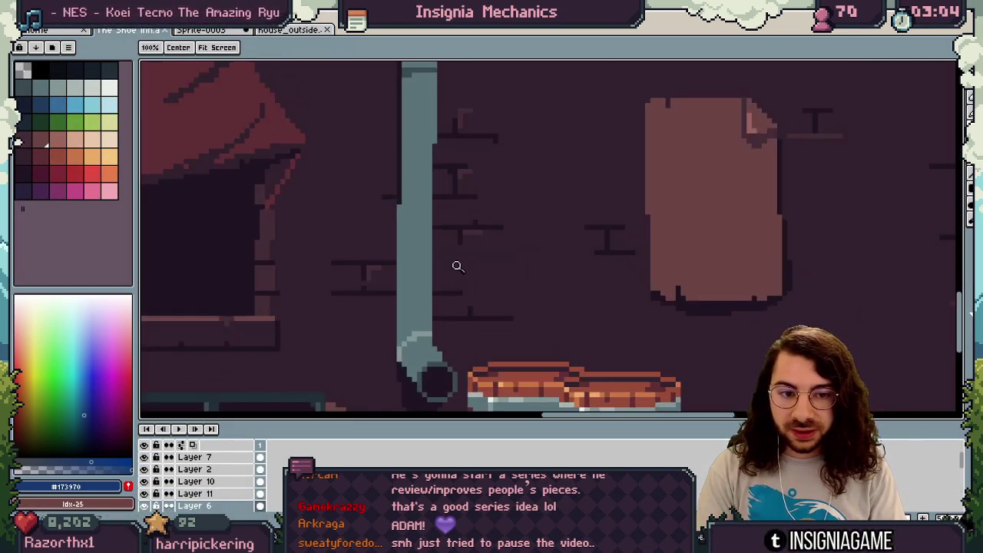
- Try a long horizontal line across the drainpipe and wall in the sampled dark brick-mark colour, and undo it
left_click(386, 257, "alt")
key("ctrl+space")
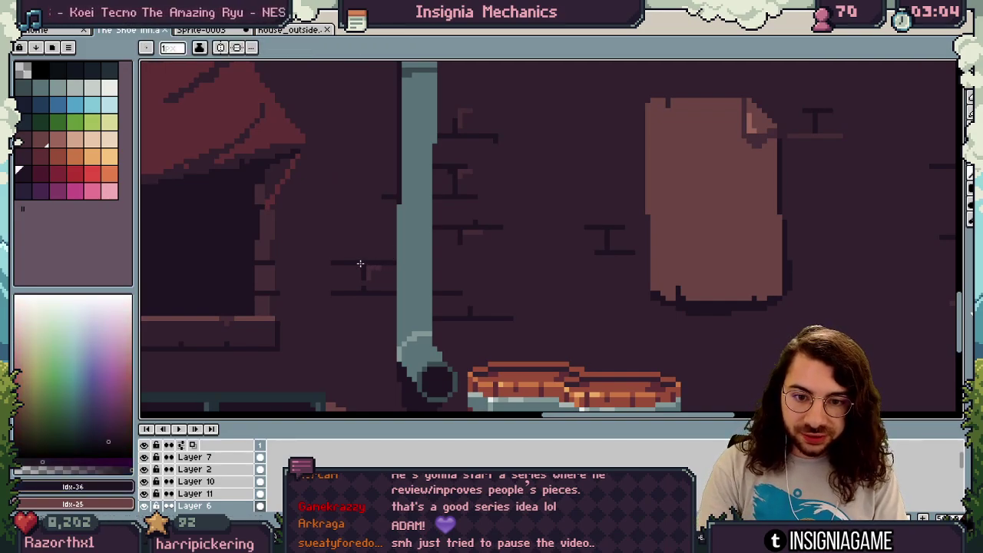
mouse_move(361, 263)
left_mouse_down()
mouse_move(668, 266)
mouse_move(638, 263)
left_mouse_up()
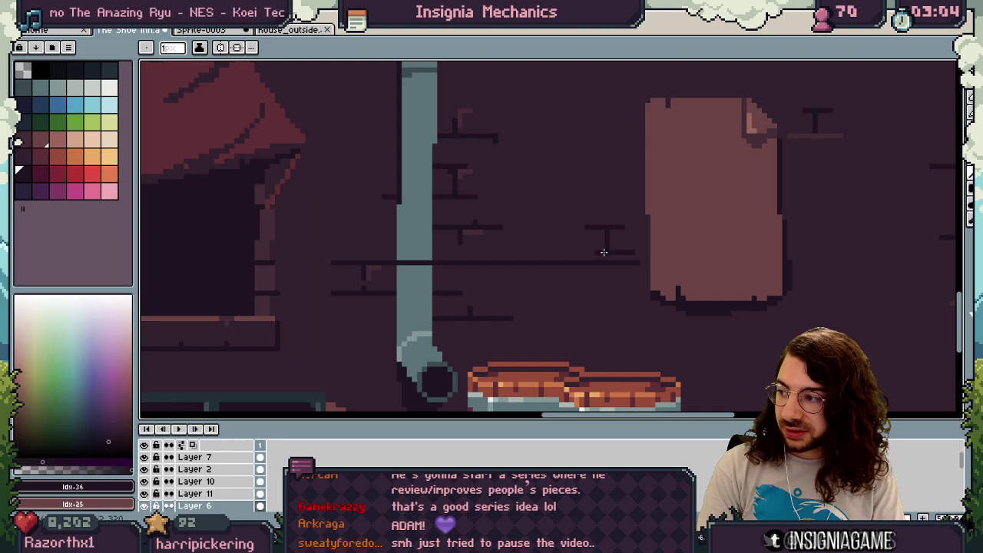
key("ctrl+z")
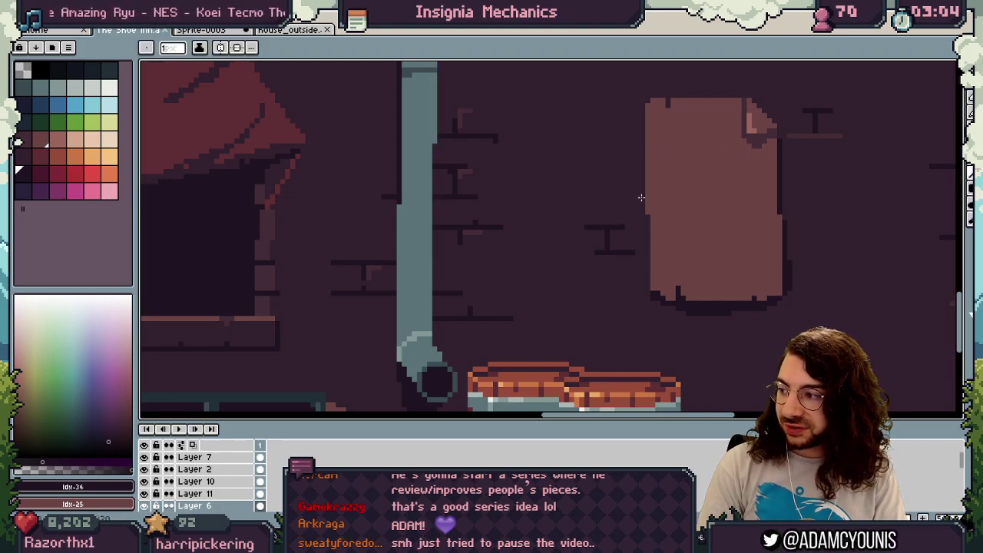
- View the inn's ground-floor facade, signs and balcony as a whole, and return to the Sprite-0003 house
mouse_move(620, 230)
left_mouse_down()
mouse_move(584, 208)
mouse_move(604, 237)
left_mouse_up()
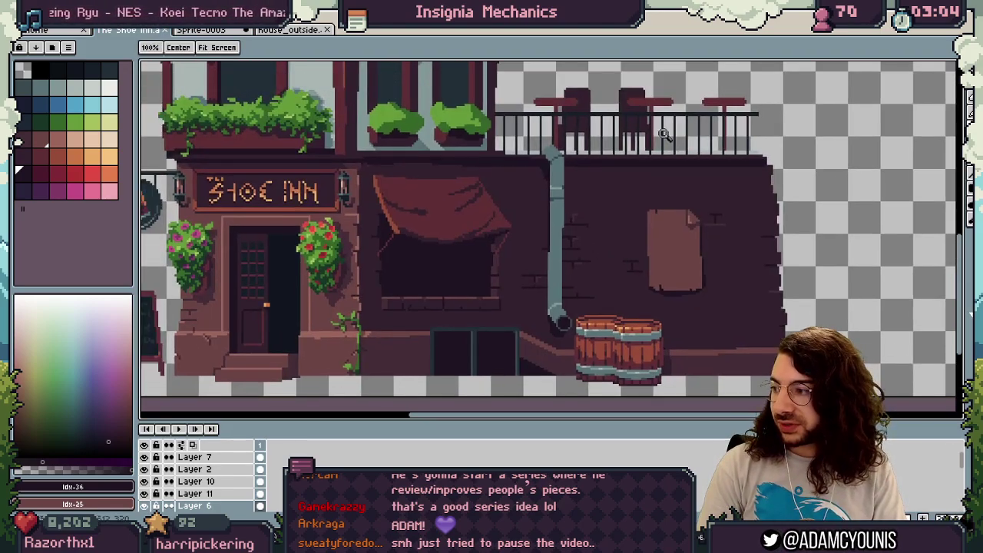
left_click_drag(557, 170, 679, 204)
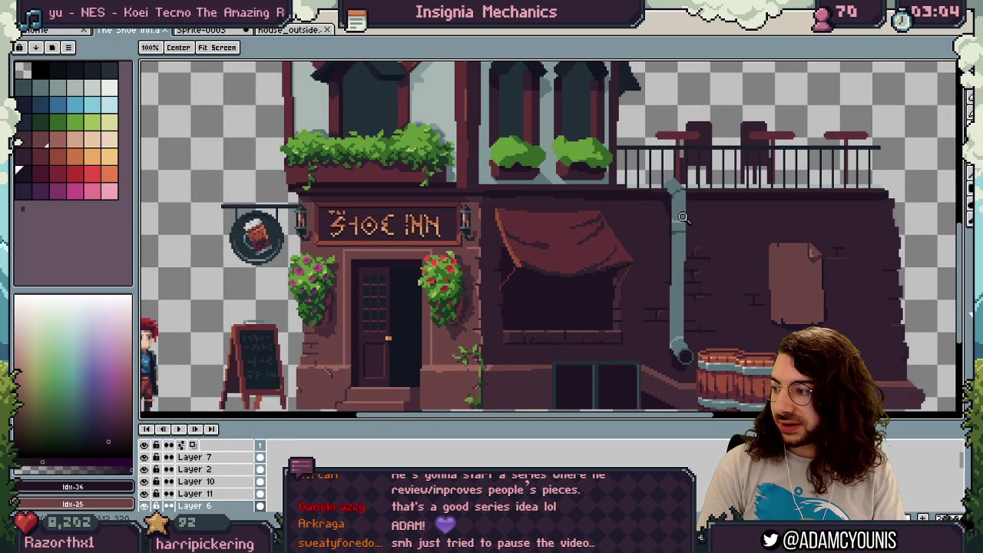
left_click(220, 31)
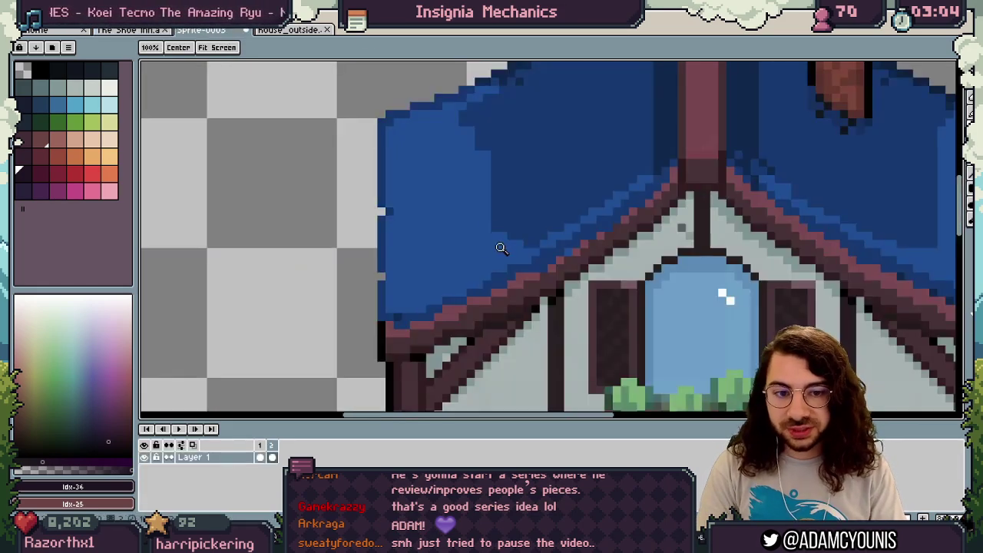
- Draw a few sparse tile-edge marks in #173970 on the light blue area of the left roof slope
scroll(500, 248, "up", 1)
left_click(499, 277, "alt")
left_click(523, 274)
left_click(421, 321, "alt")
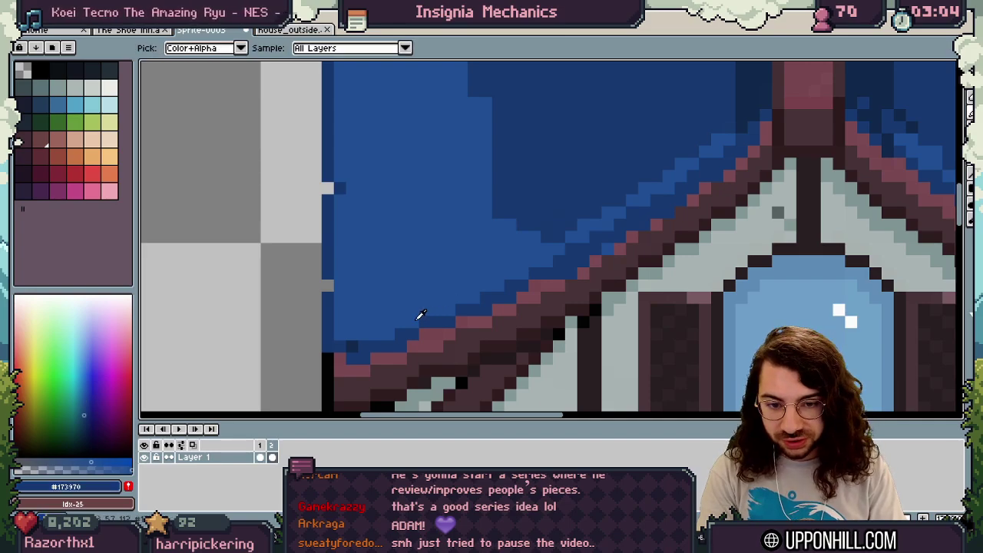
left_click(377, 326)
left_click_drag(377, 101, 393, 195)
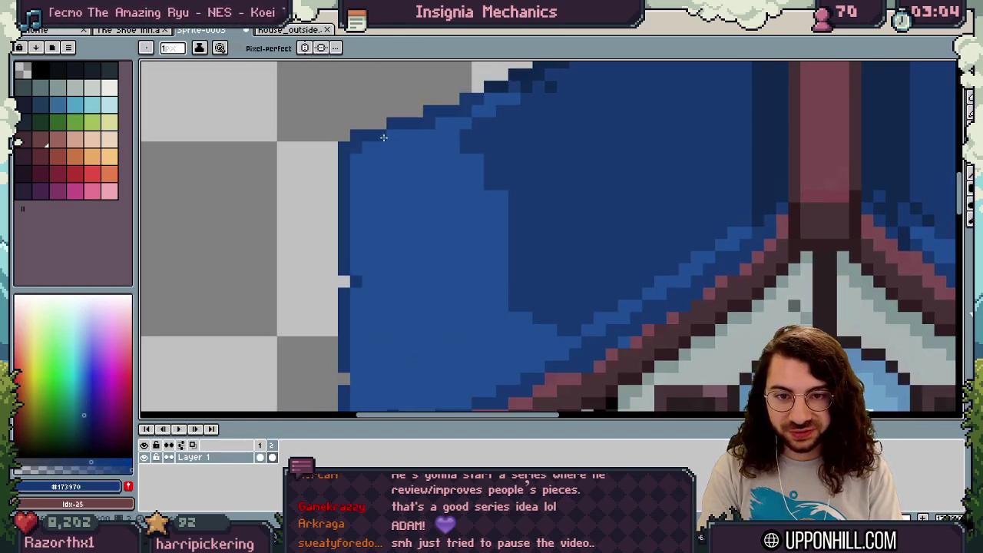
left_click_drag(390, 136, 404, 179)
scroll(464, 240, "down", 2)
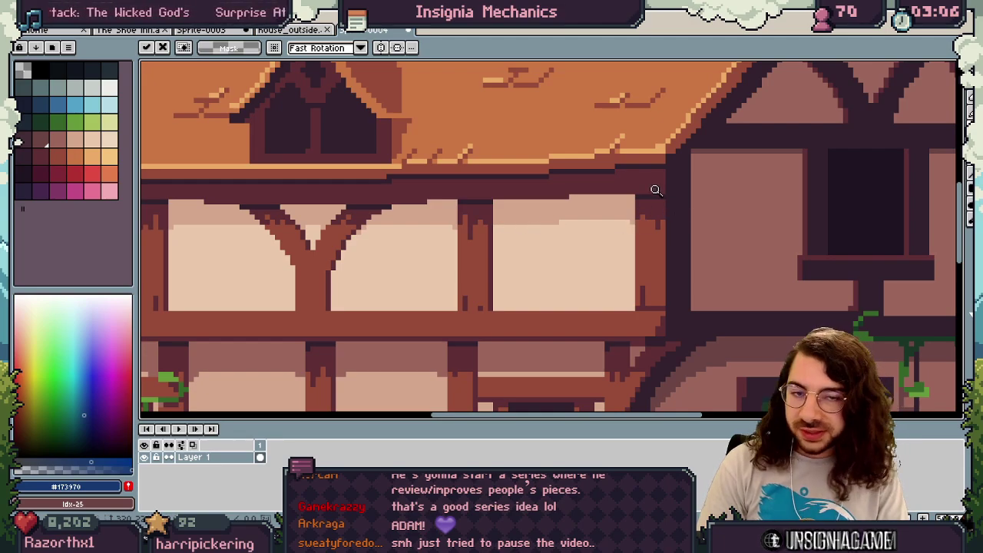
- Return to Sprite-0003 and paint light, mid and dark blue swatches sampled from the roof, above the left slope
left_click(227, 29)
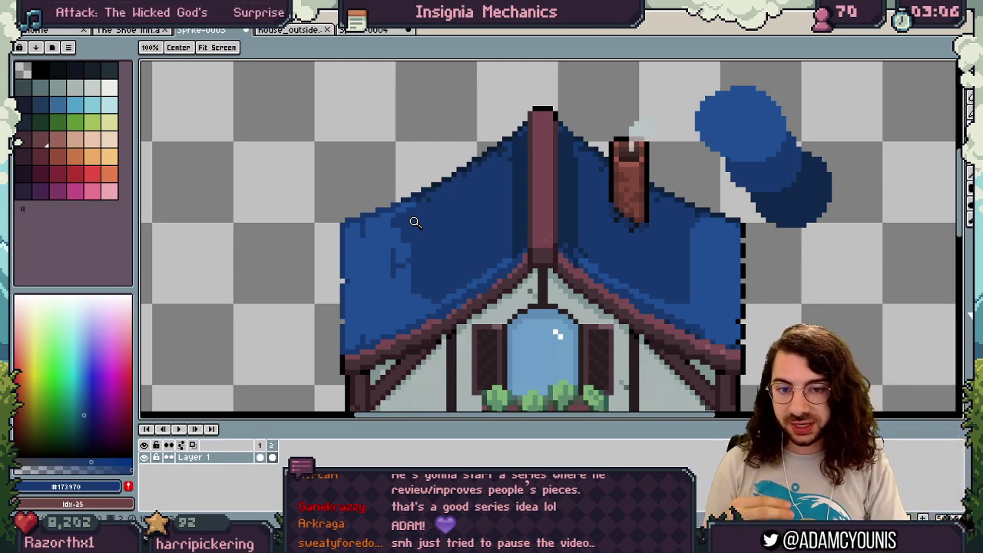
key("b")
left_click(377, 259, "alt")
mouse_move(354, 162)
left_mouse_down()
mouse_move(360, 133)
mouse_move(376, 141)
left_mouse_up()
left_click(438, 197, "alt")
left_click_drag(426, 121, 418, 127)
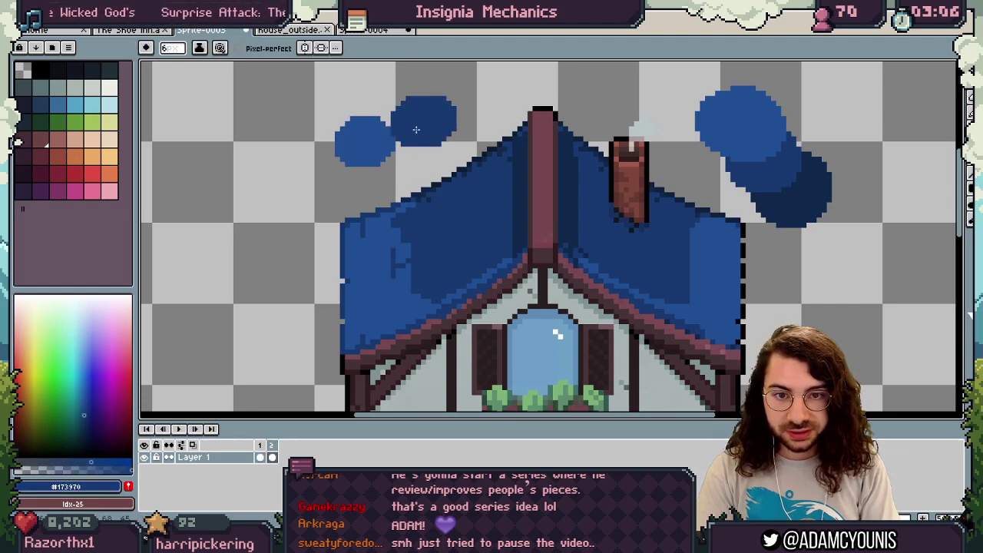
left_click(519, 157, "alt")
left_click_drag(463, 97, 467, 102)
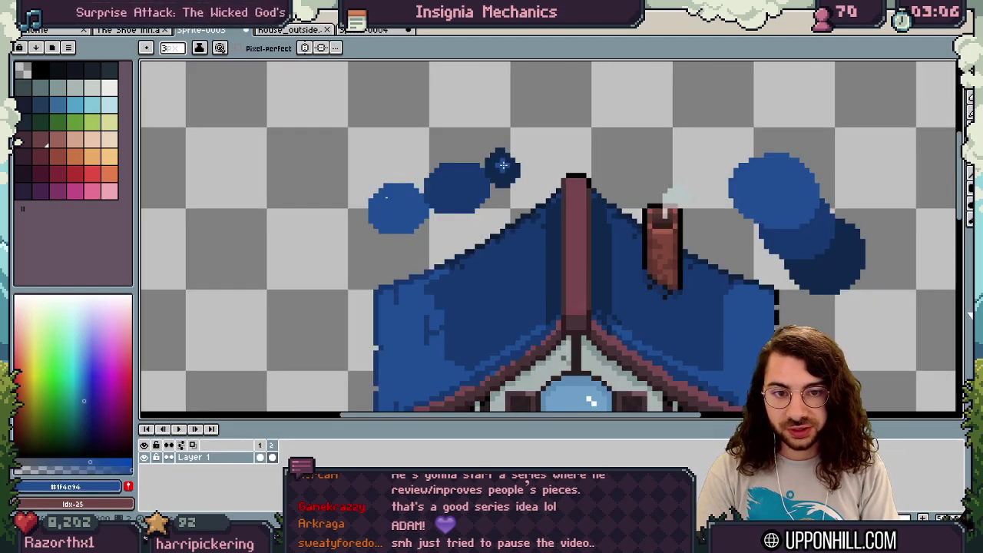
- Enlarge the light, mid and dark blue swatches above the left slope with a 3 px brush so their borders meet
left_click(408, 204, "alt")
mouse_move(413, 202)
left_mouse_down()
mouse_move(421, 170)
mouse_move(388, 178)
left_mouse_up()
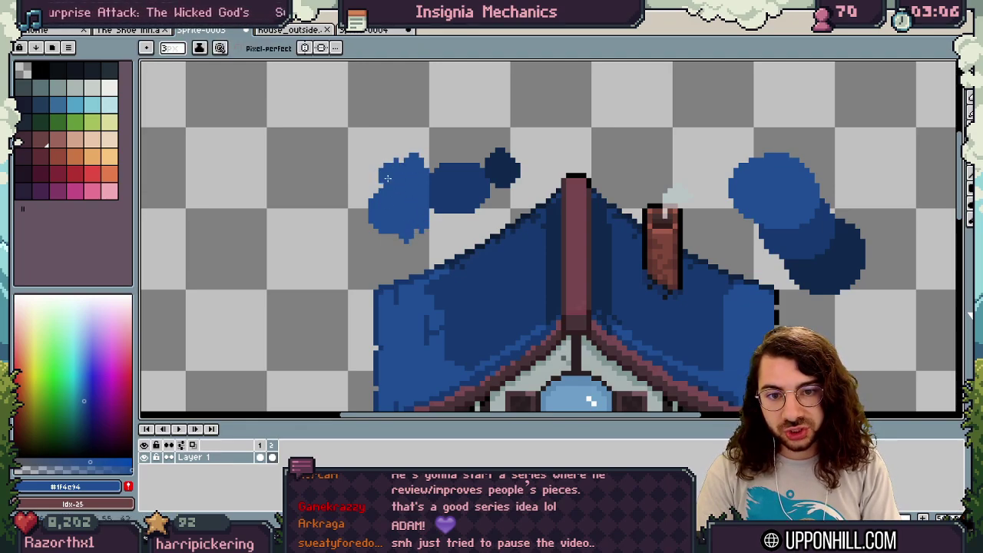
left_click(444, 190, "alt")
mouse_move(442, 201)
left_mouse_down()
mouse_move(435, 164)
mouse_move(451, 216)
mouse_move(479, 200)
left_mouse_up()
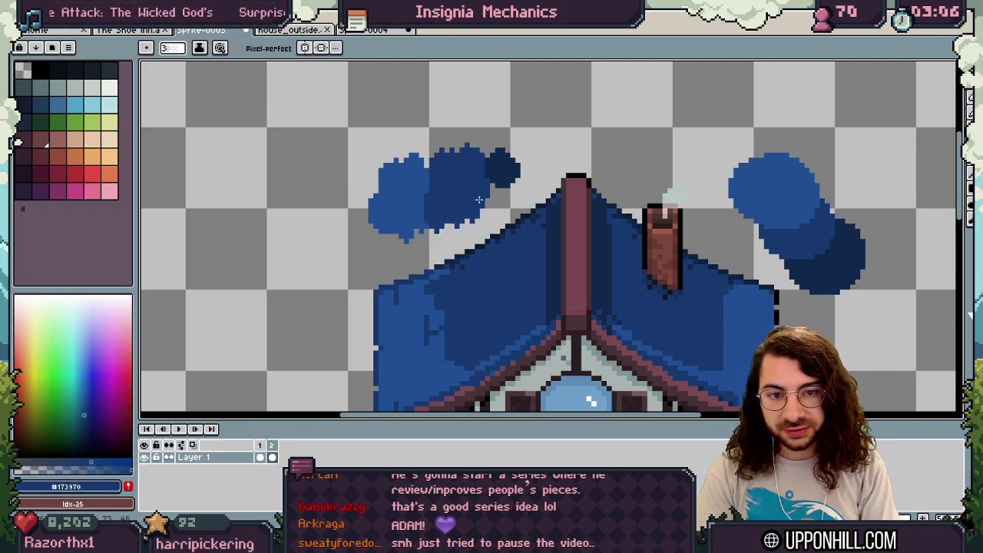
left_click(503, 169, "alt")
left_click_drag(500, 146, 506, 188)
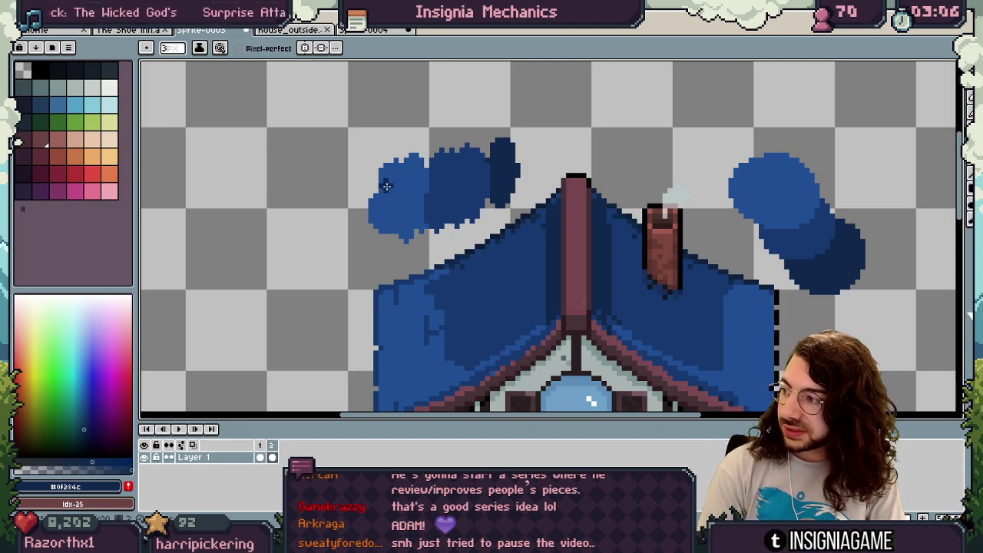
- Dither the border between the light and mid blue swatches with alternating single pixels of both colours
key("z")
left_click_drag(416, 203, 463, 184)
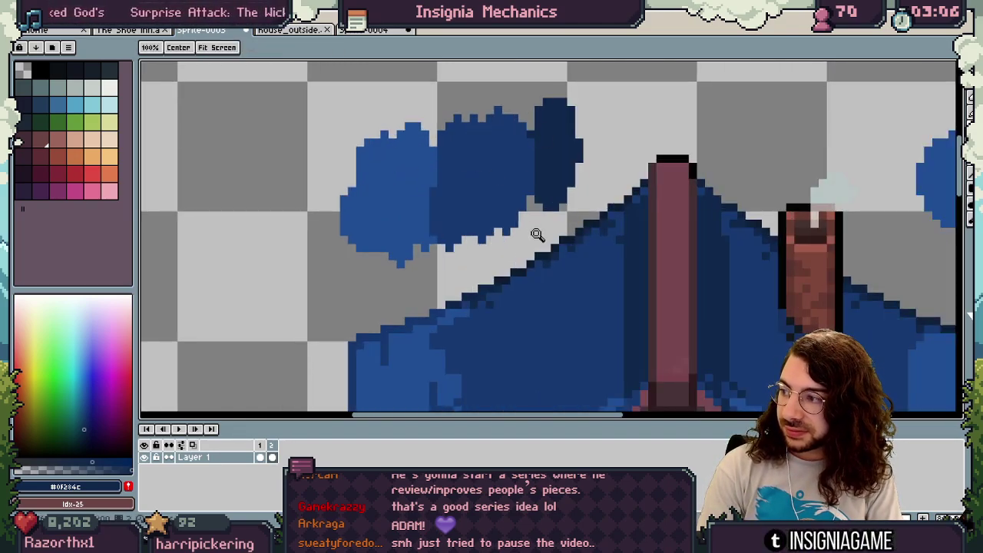
mouse_move(476, 161)
left_mouse_down()
mouse_move(496, 222)
mouse_move(516, 236)
mouse_move(566, 237)
left_mouse_up()
left_click(458, 240, "alt")
key("minus")
key("minus")
left_click_drag(453, 296, 470, 277)
left_click_drag(481, 298, 469, 213)
left_click_drag(445, 256, 462, 251)
key("ctrl+z")
left_click(465, 235)
left_click(464, 279)
left_click(440, 311)
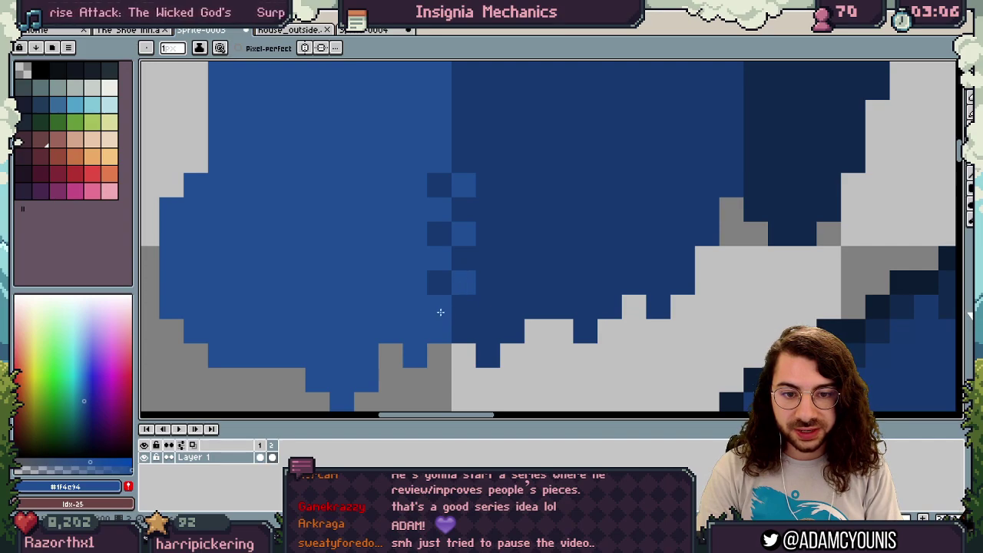
- Extend the dithered border between the light and mid blue swatches upward with more alternating pixels
left_click_drag(467, 173, 467, 298)
left_click(464, 266)
left_click(473, 247, "alt")
left_click(440, 267)
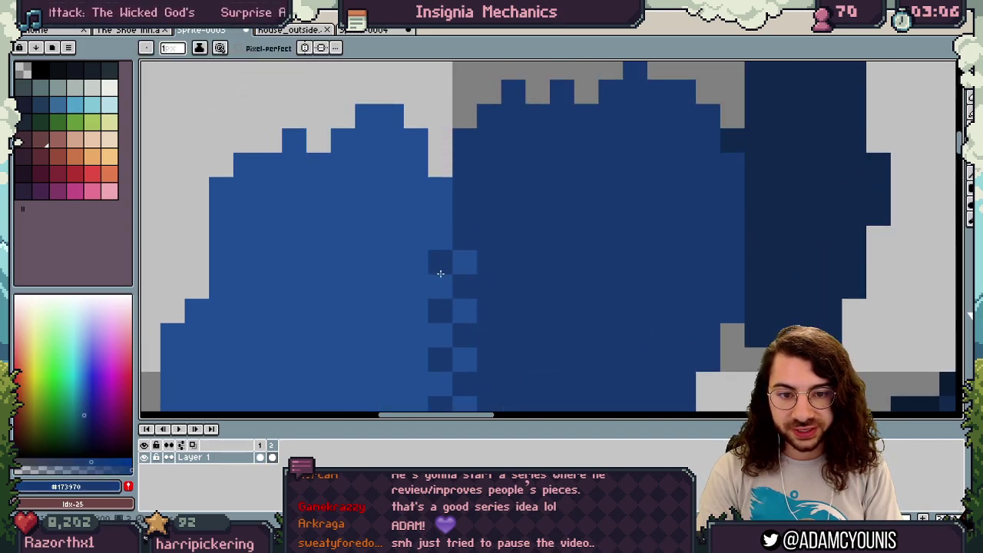
left_click(447, 231, "alt")
left_click(465, 217)
left_click(465, 233, "alt")
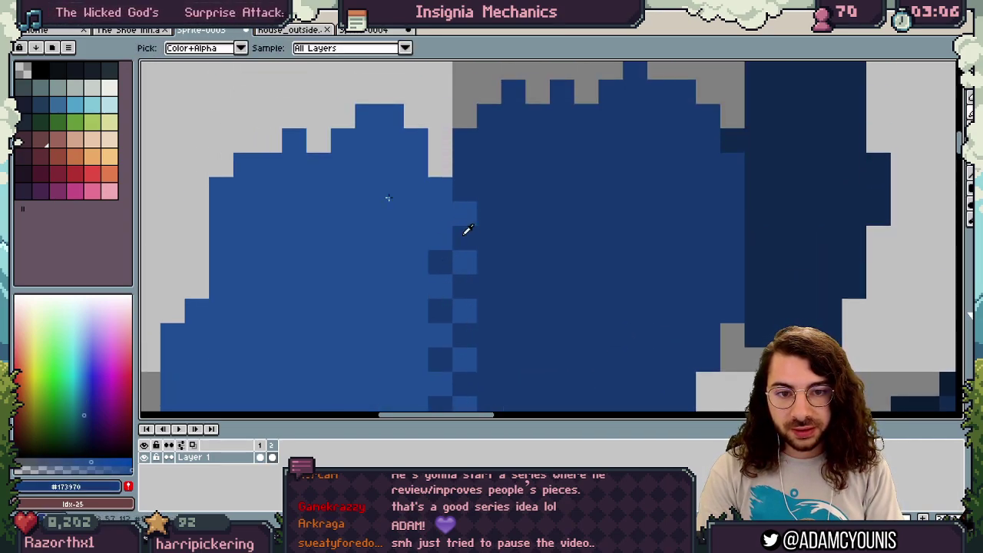
left_click(441, 216)
- View the dithered swatches alongside the roof and examine the left slope's transition from light to mid blue
scroll(498, 195, "down", 5)
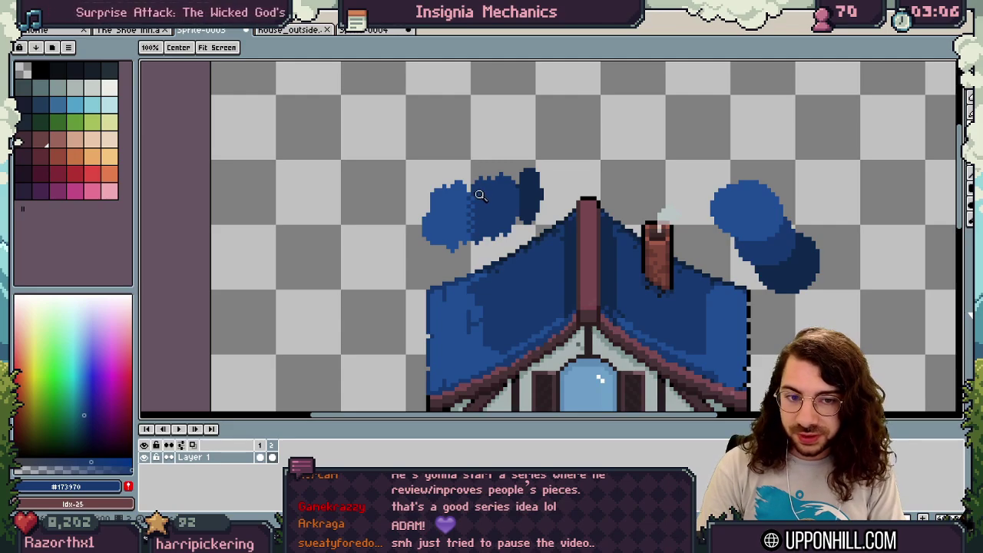
key("m")
left_click_drag(485, 227, 479, 197)
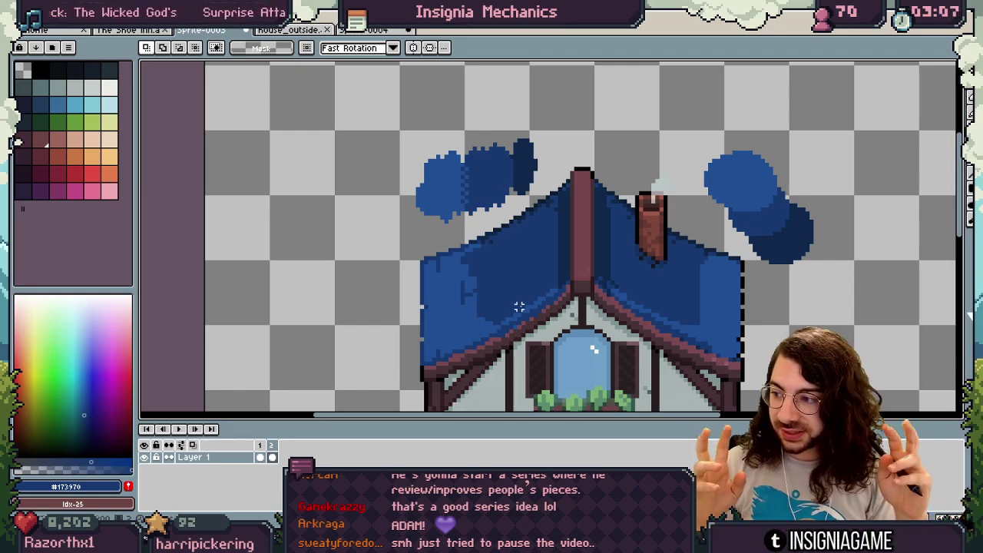
key("z")
left_click(472, 301)
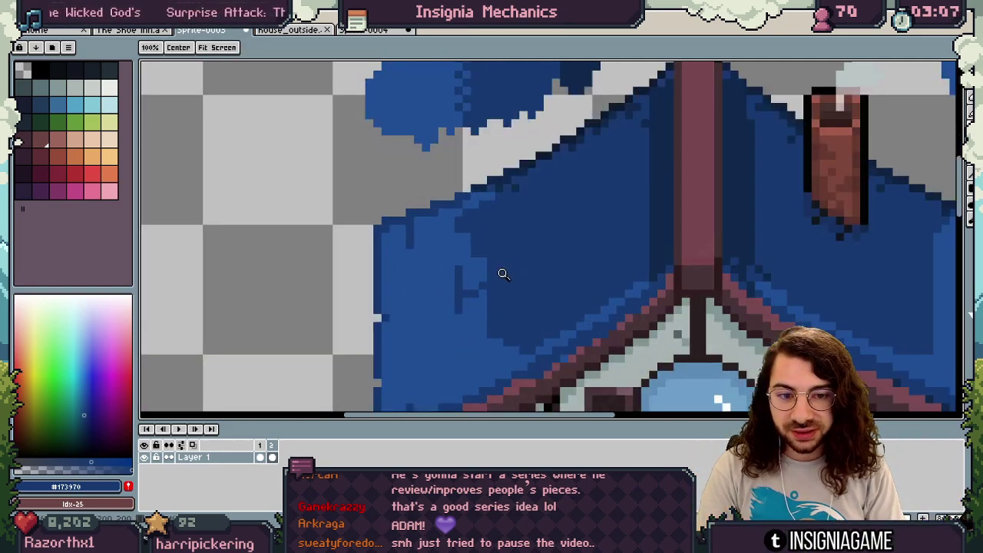
- Break up the left slope's light-to-mid blue border with single-pixel tile marks in mid blue #173970 and light blue #1f4c94
left_click_drag(498, 306, 462, 206)
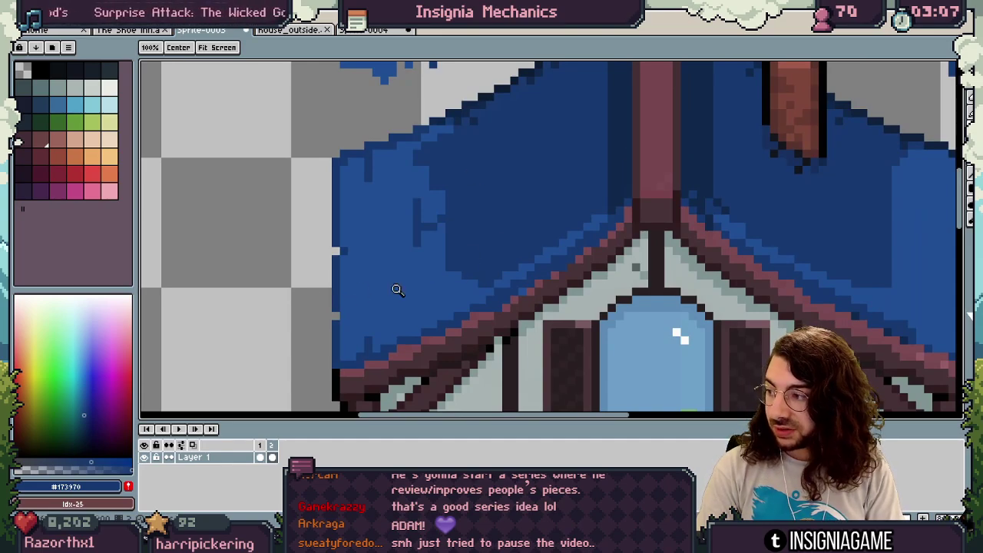
mouse_move(450, 209)
left_mouse_down()
mouse_move(443, 204)
mouse_move(461, 205)
left_mouse_up()
left_click(432, 186, "alt")
left_click_drag(426, 168, 436, 166)
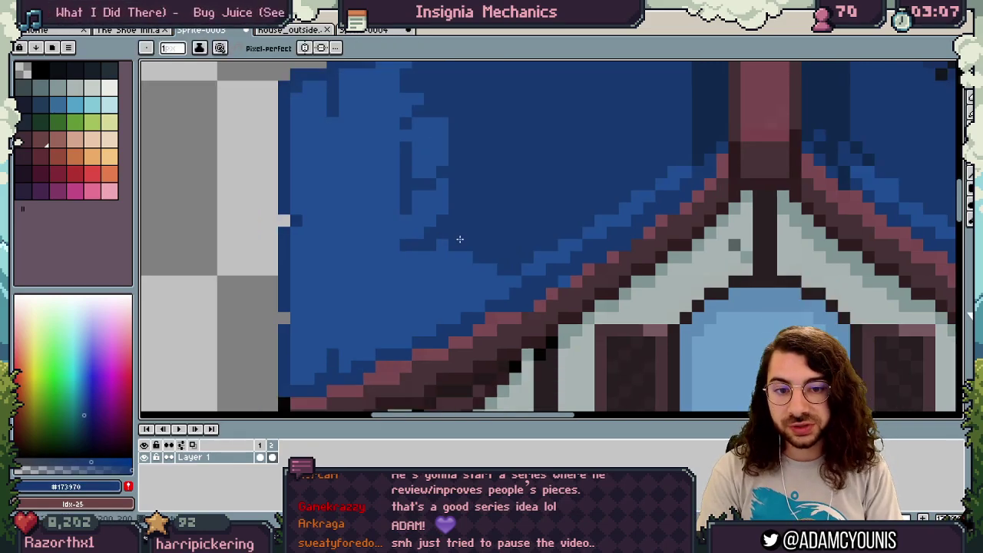
scroll(453, 245, "down", 3)
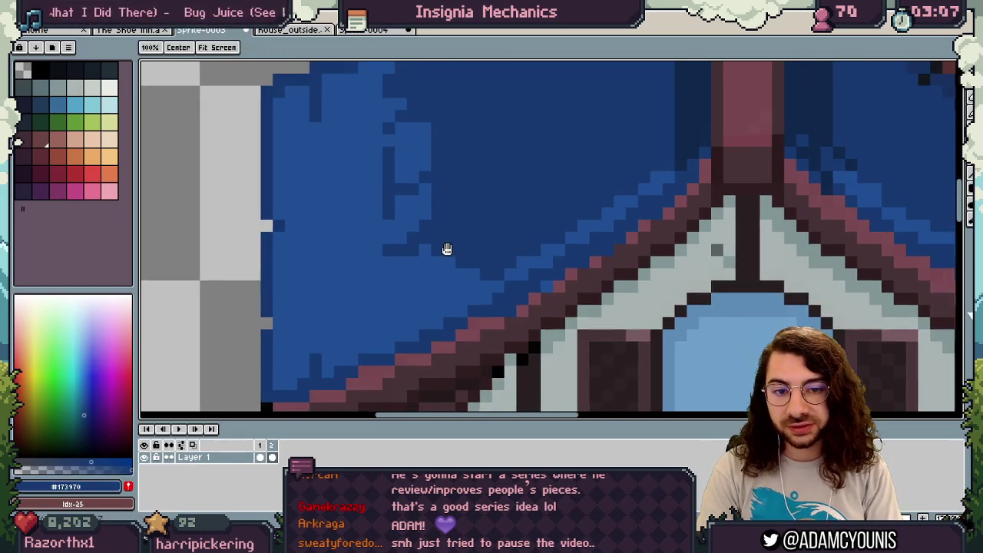
scroll(419, 241, "up", 1)
left_click(415, 252, "alt")
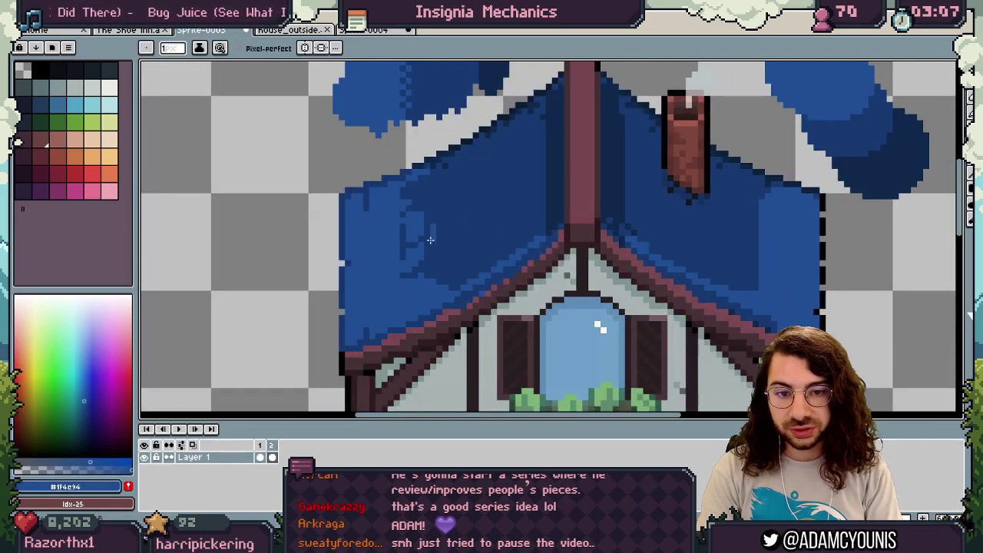
key("z")
scroll(459, 212, "down", 1)
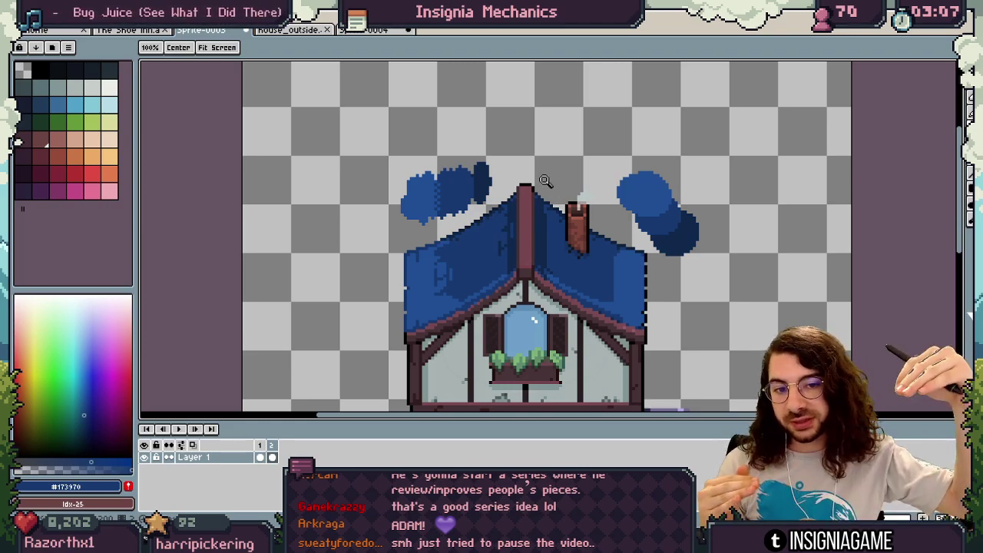
- Draw thin vertical tile marks in dark blue #0f284c on the left slope's mid blue area near the central ridge beam
left_click(443, 307)
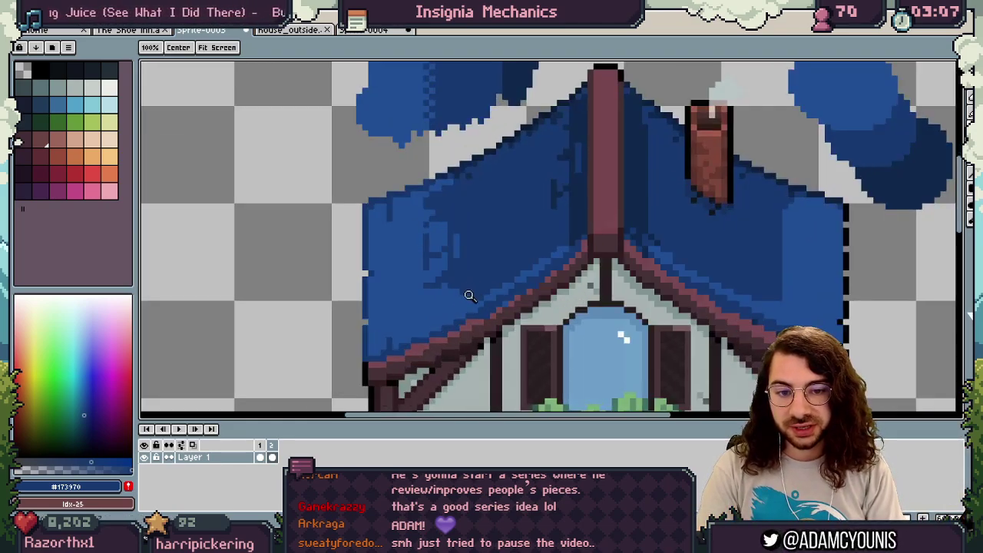
key("b")
key("alt")
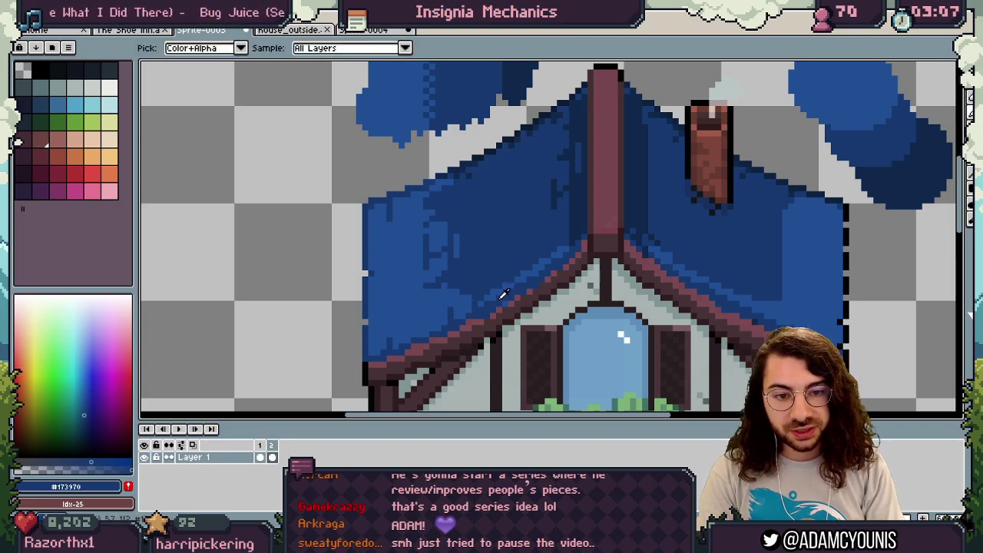
left_click(556, 198, "alt")
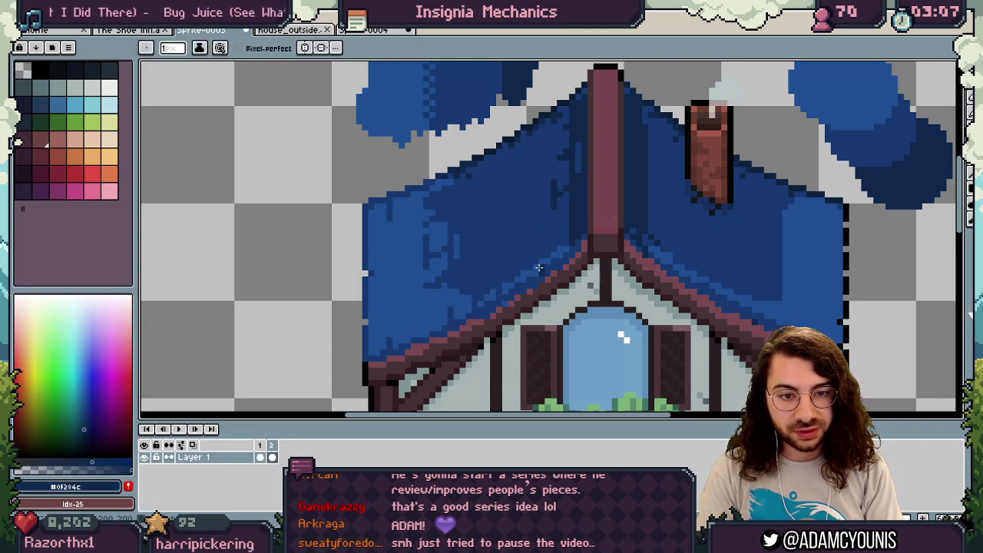
left_click_drag(538, 267, 541, 235)
left_click(544, 122, "alt")
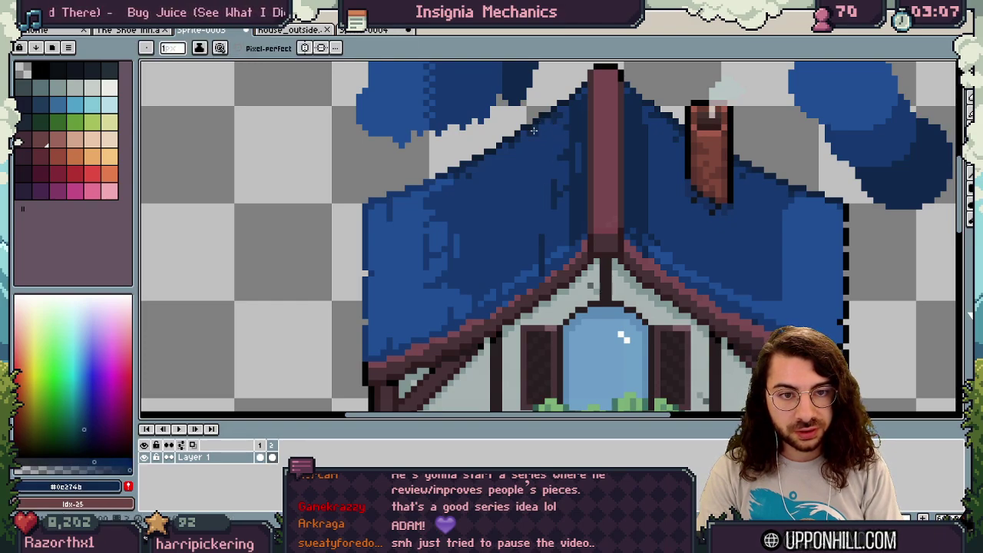
- Add short light blue #1f4c94 tile marks just inside the left slope's mid blue area and check them against the whole house
left_click(441, 220, "alt")
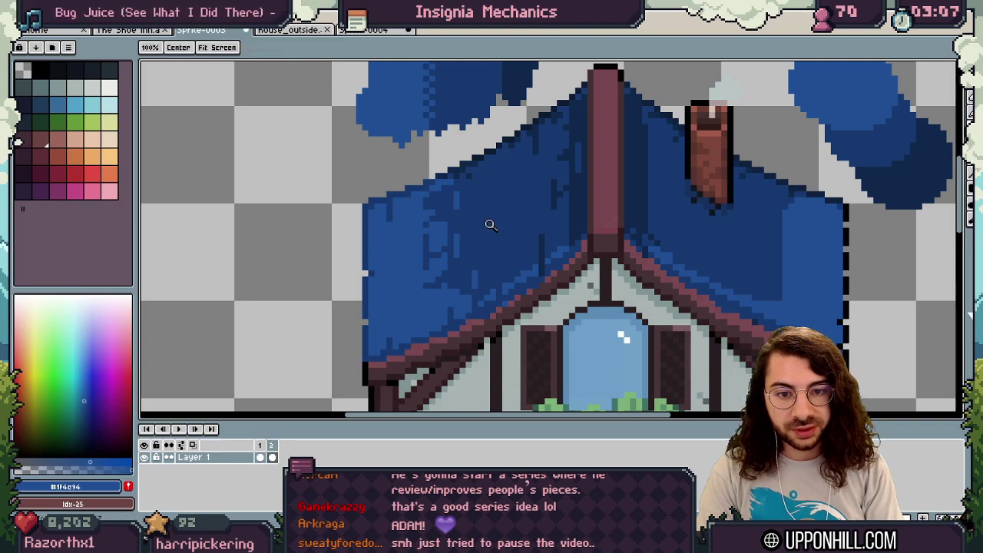
scroll(487, 222, "down", 2)
scroll(483, 224, "up", 2)
left_click_drag(480, 240, 480, 215)
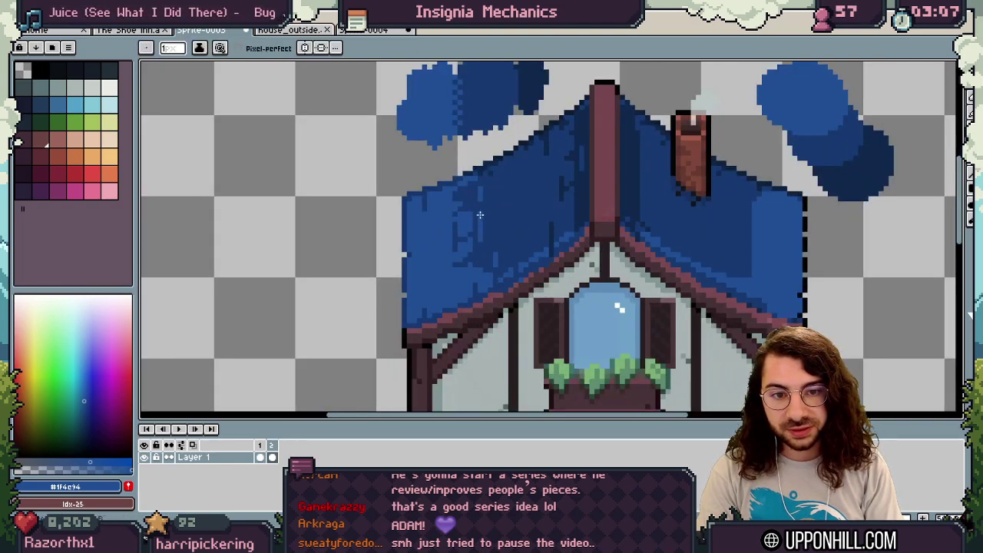
key("alt")
left_click(464, 193, "alt")
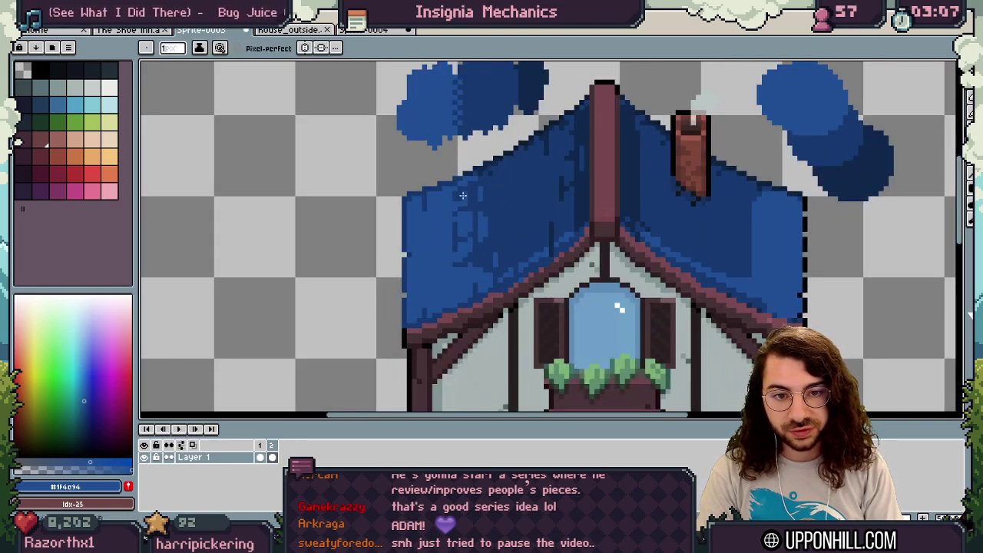
key("z")
scroll(508, 182, "down", 3)
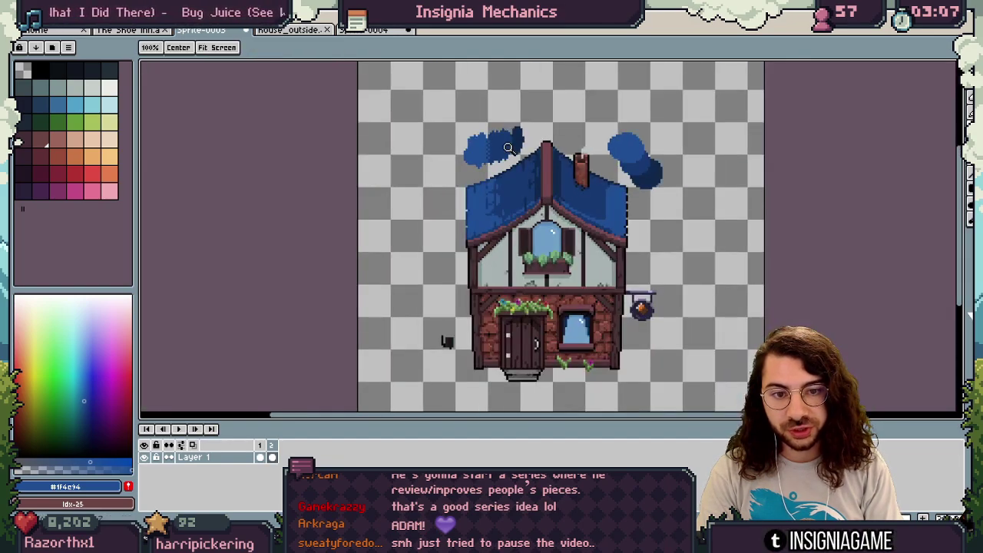
scroll(531, 175, "up", 3)
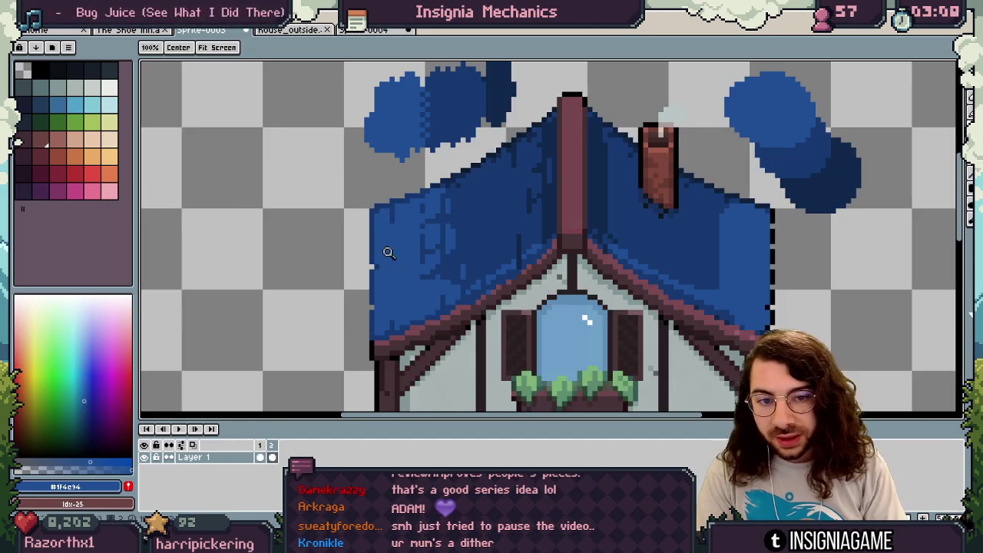
- Mix a brighter blue from the light roof blue and paint it onto the upper end of the swatches above the right slope
key("space")
mouse_move(777, 97)
left_mouse_down()
mouse_move(631, 162)
mouse_move(604, 145)
left_mouse_up()
left_click(635, 161, "alt")
scroll(649, 151, "up", 9)
left_click(83, 388)
scroll(218, 301, "down", 7)
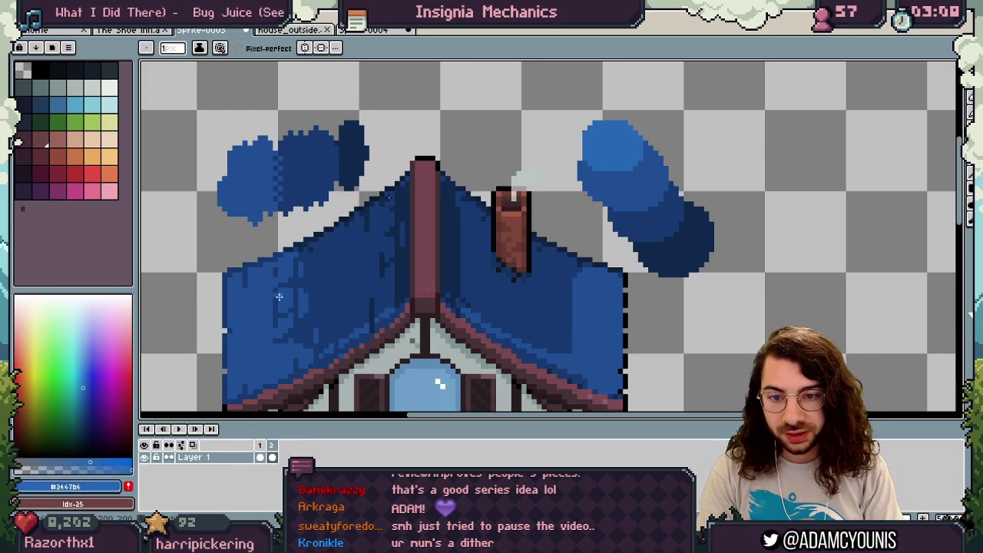
- Paint short vertical highlights in the brighter blue beside the tile marks on the left slope's light area
scroll(279, 305, "down", 1)
scroll(428, 204, "up", 3)
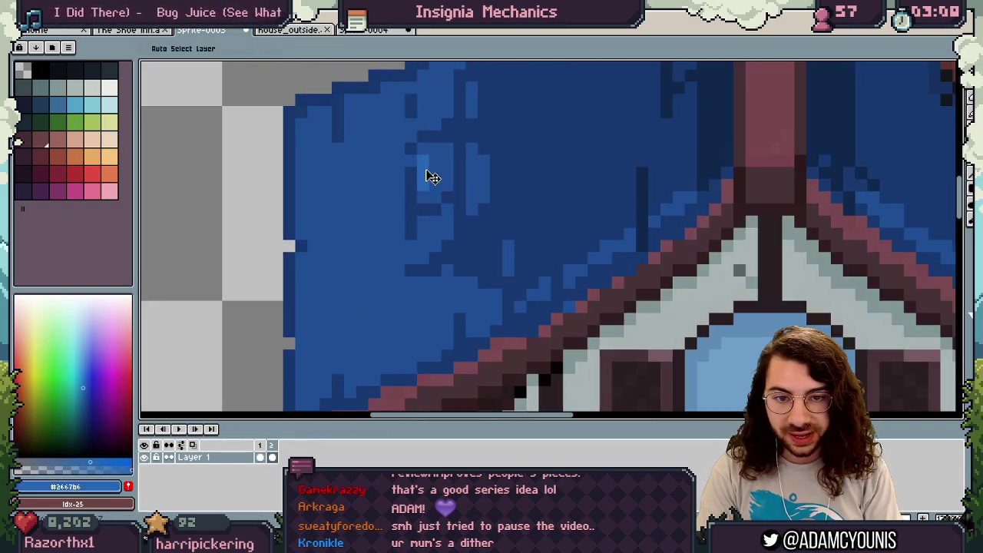
mouse_move(422, 148)
left_mouse_down()
mouse_move(422, 196)
mouse_move(452, 207)
left_mouse_up()
key("space")
left_click_drag(380, 127, 379, 163)
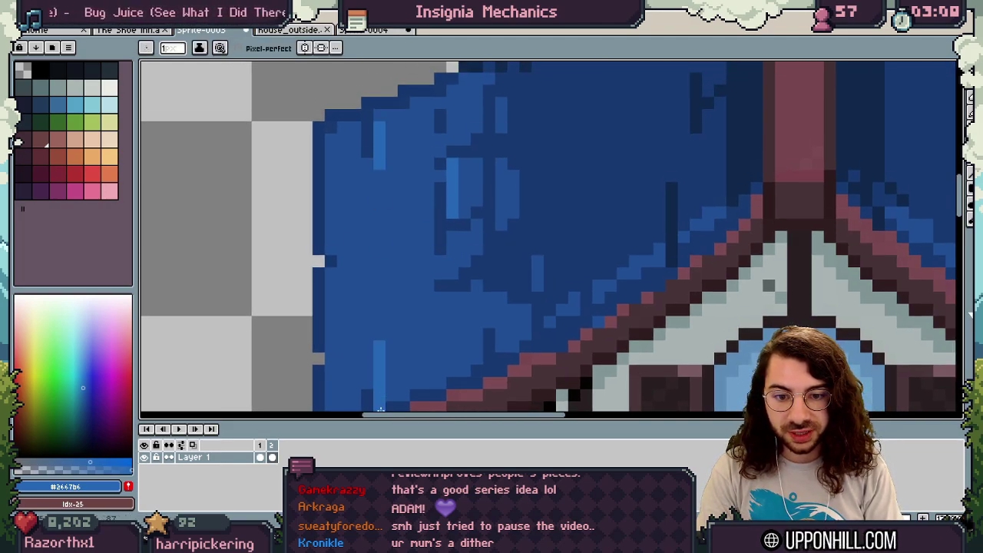
scroll(363, 315, "down", 5)
scroll(384, 281, "down", 1)
- Paint a sample tile in light blue #1f4c94 with a brighter blue left edge beside the dithered swatches, trimming its lower end
scroll(423, 219, "up", 4)
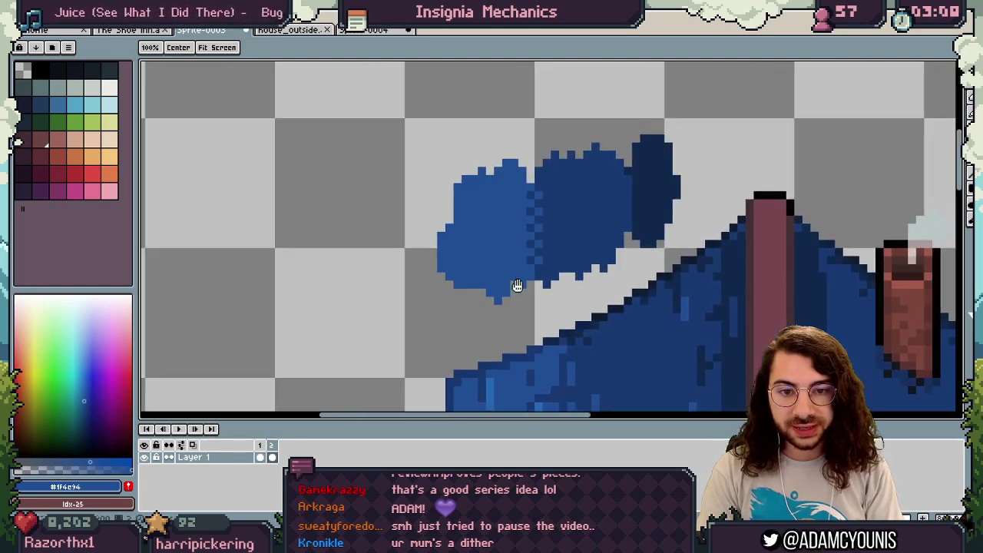
left_click(491, 220, "alt")
left_click_drag(316, 221, 500, 205)
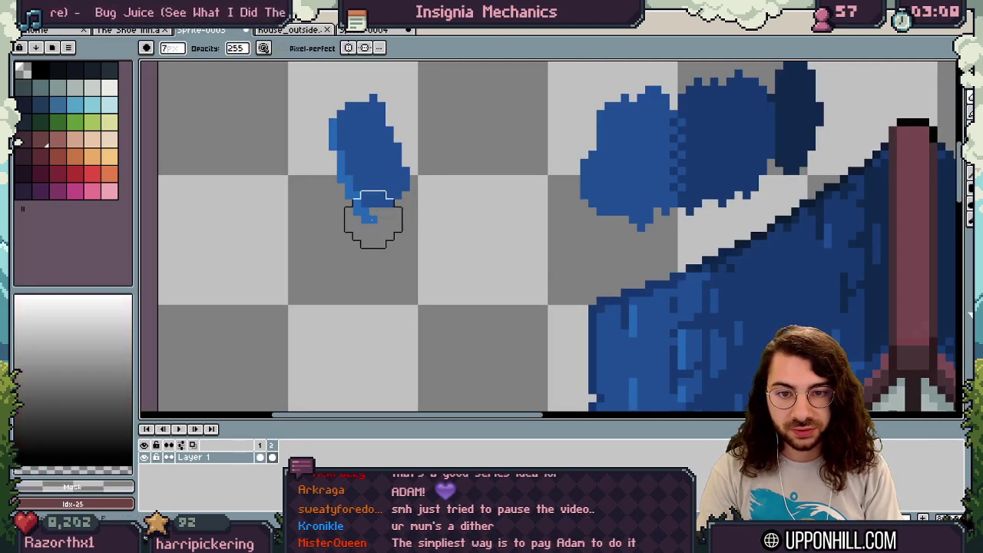
left_click(376, 145, "alt")
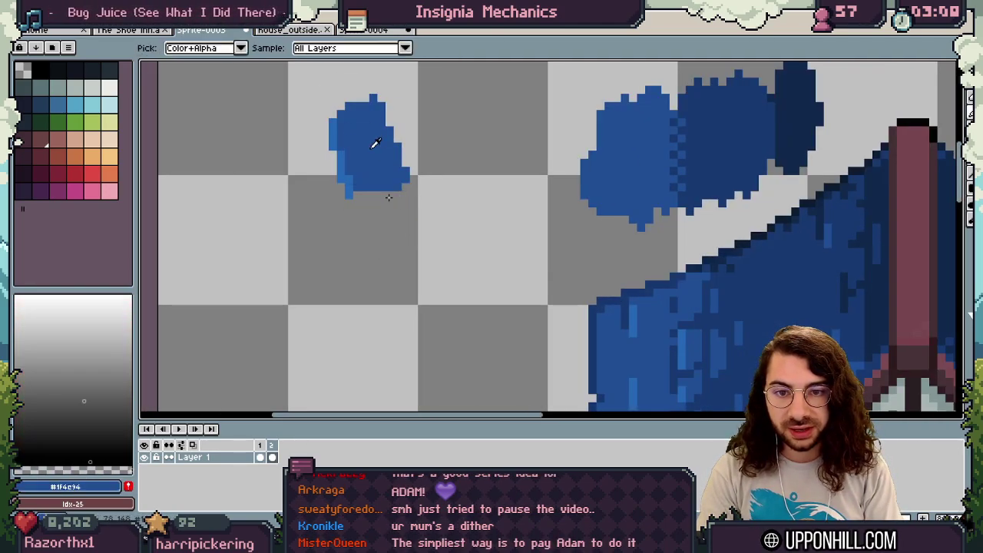
key("ctrl+z")
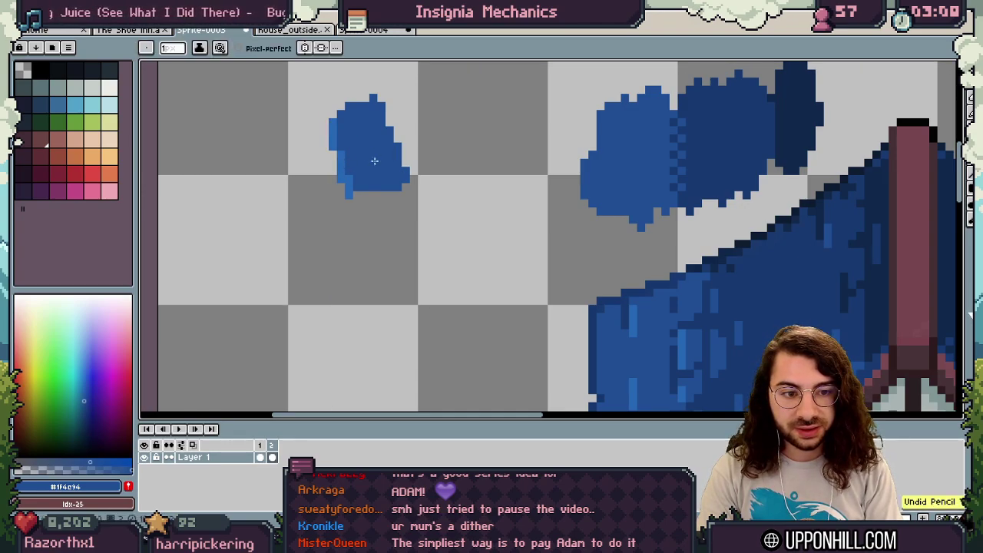
- Surround the sample tile with a mid blue #173970 border using a 3 px brush
left_click(680, 154, "alt")
left_click(369, 201)
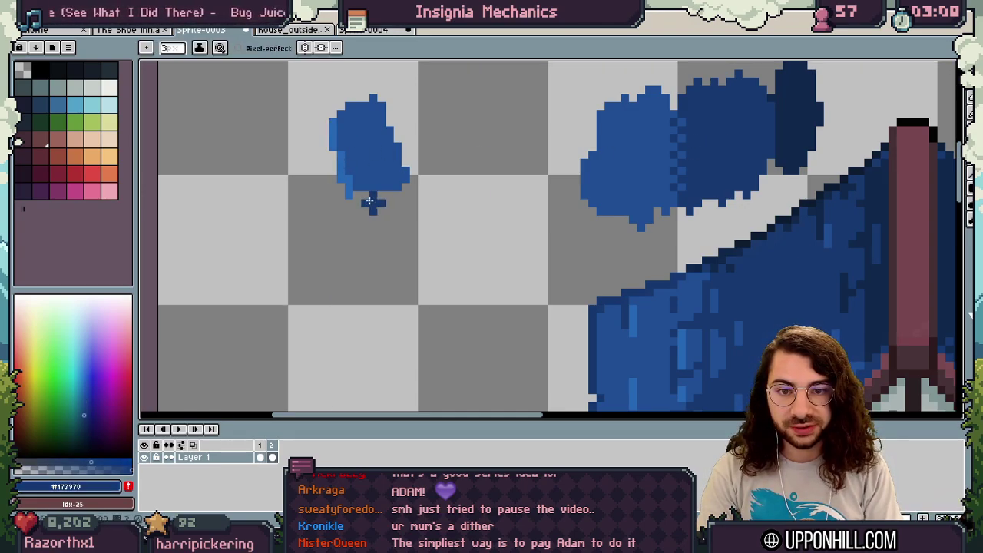
mouse_move(369, 201)
left_mouse_down()
mouse_move(419, 185)
mouse_move(403, 88)
mouse_move(376, 77)
mouse_move(330, 97)
mouse_move(357, 223)
left_mouse_up()
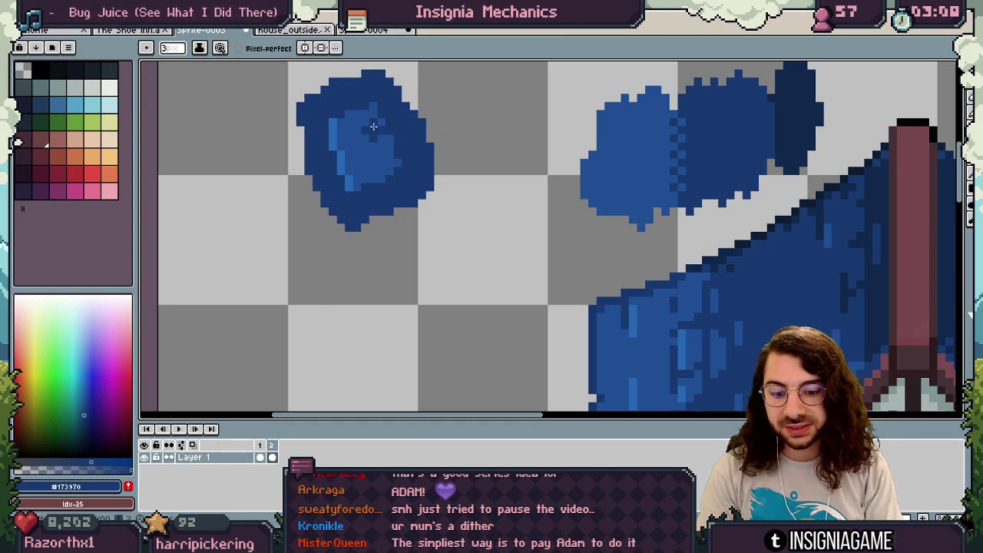
- Duplicate the bordered sample tile up and to the right so the copy overlaps the original
key("m")
left_click_drag(315, 80, 434, 200)
mouse_move(383, 153)
left_mouse_down()
mouse_move(432, 128)
mouse_move(477, 125)
left_mouse_up()
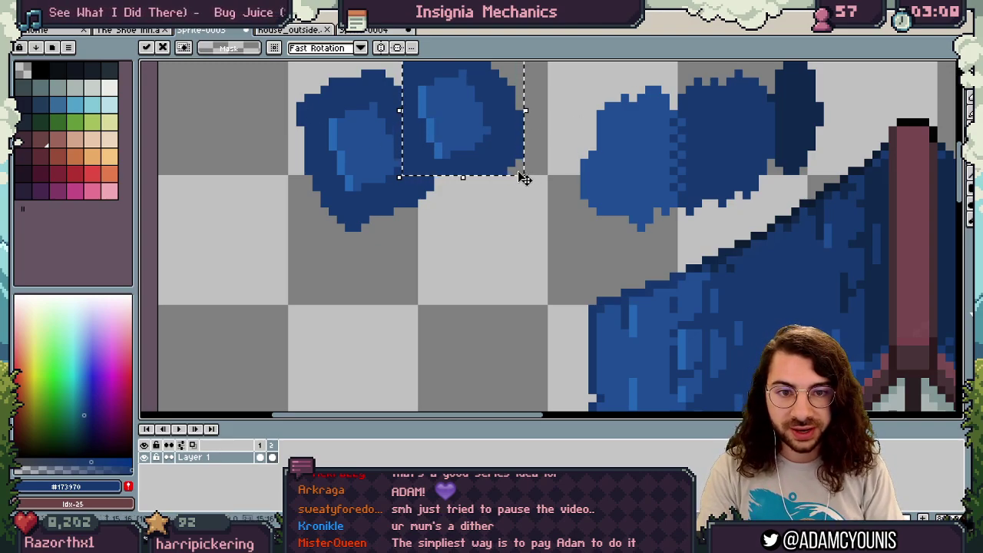
key("ctrl+d")
- Outline the light centre of the duplicated sample tile in dark blue #0f284c along its left, upper and right sides
left_click(792, 105, "alt")
key("b")
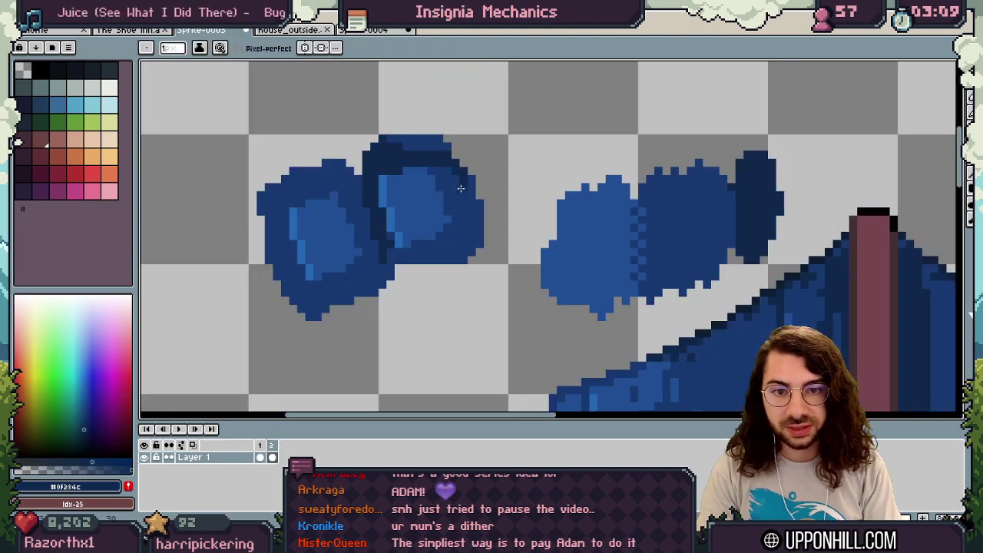
mouse_move(461, 188)
left_mouse_down()
mouse_move(450, 248)
mouse_move(435, 249)
mouse_move(449, 230)
mouse_move(451, 245)
mouse_move(472, 248)
mouse_move(455, 248)
mouse_move(469, 244)
mouse_move(478, 182)
left_mouse_up()
- Outline a tile on the left slope beside the ridge's shadow band with dark blue #0f284c pixels
scroll(397, 237, "down", 3)
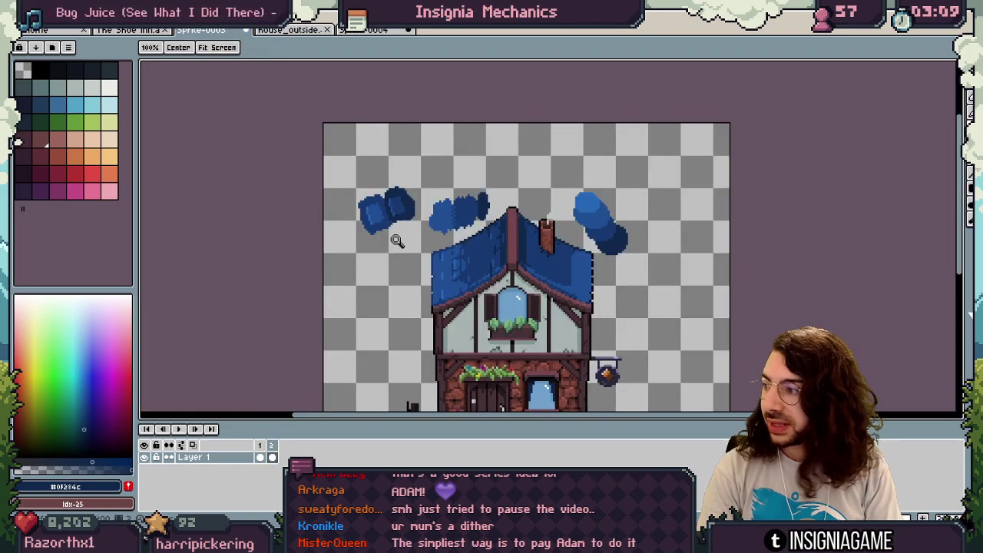
scroll(521, 291, "up", 1)
scroll(482, 260, "up", 3)
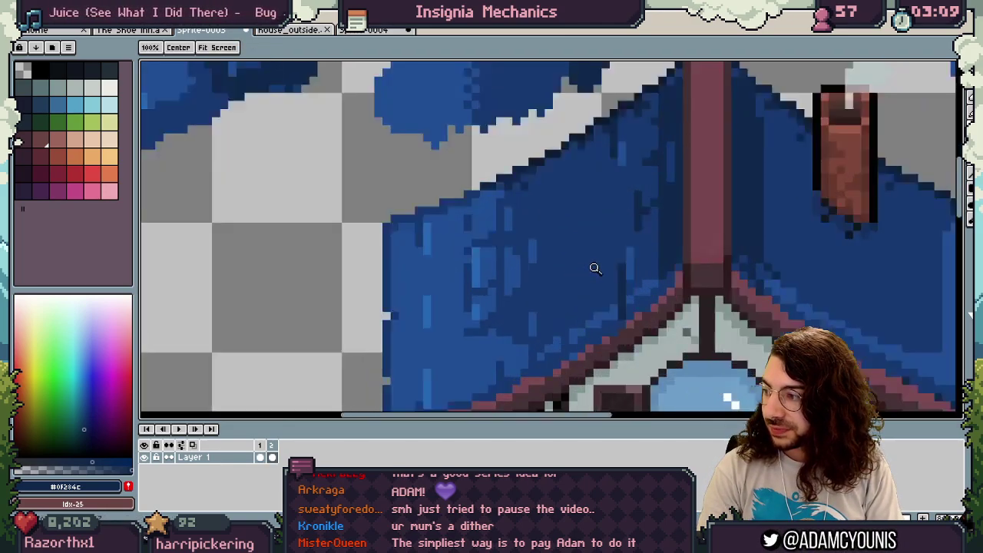
left_click(496, 152, "alt")
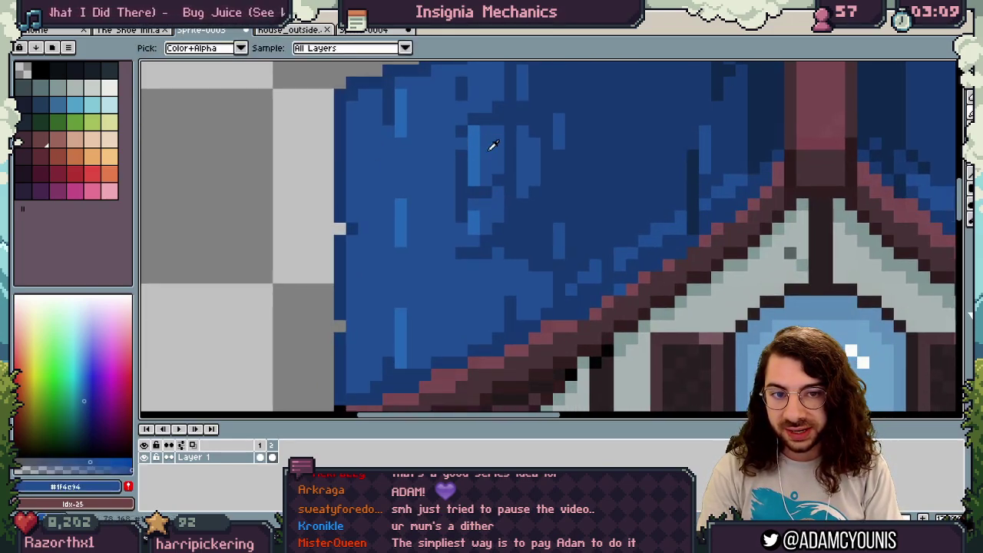
key("space")
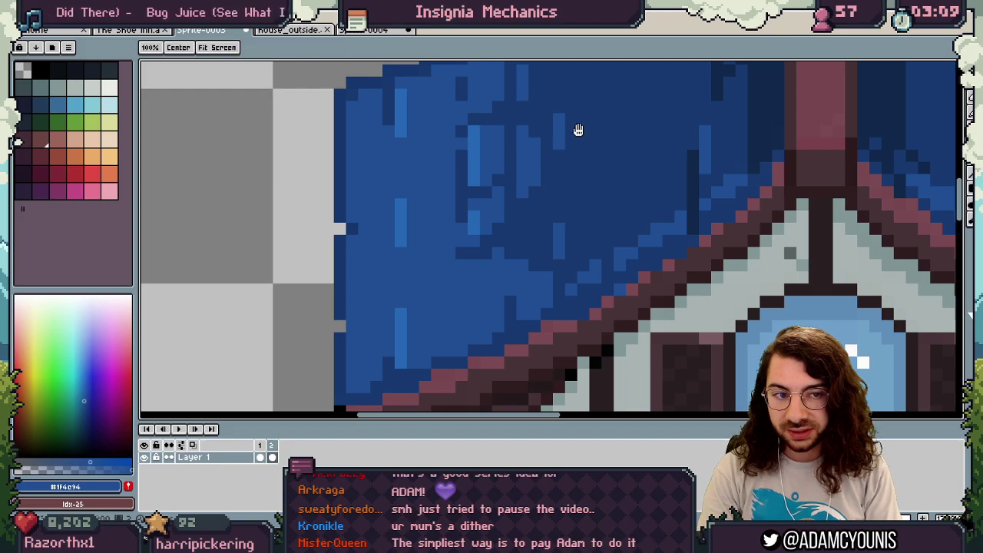
left_click_drag(578, 129, 355, 211)
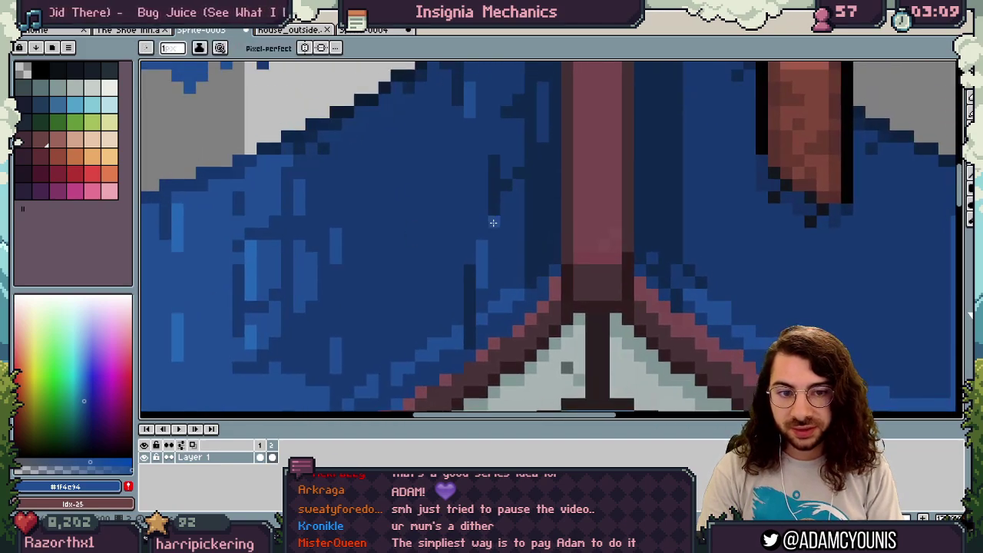
left_click(476, 286)
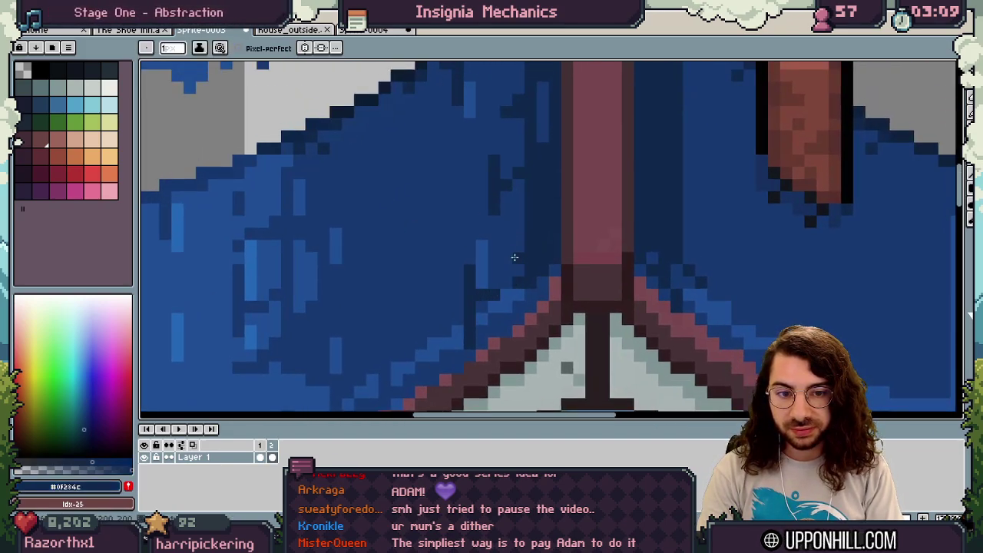
mouse_move(475, 236)
left_mouse_down()
mouse_move(479, 211)
mouse_move(535, 301)
left_mouse_up()
- Try copying the outlined tile beside the ridge onto the left slope's light-to-mid blue transition
key("m")
left_click_drag(507, 263, 265, 219)
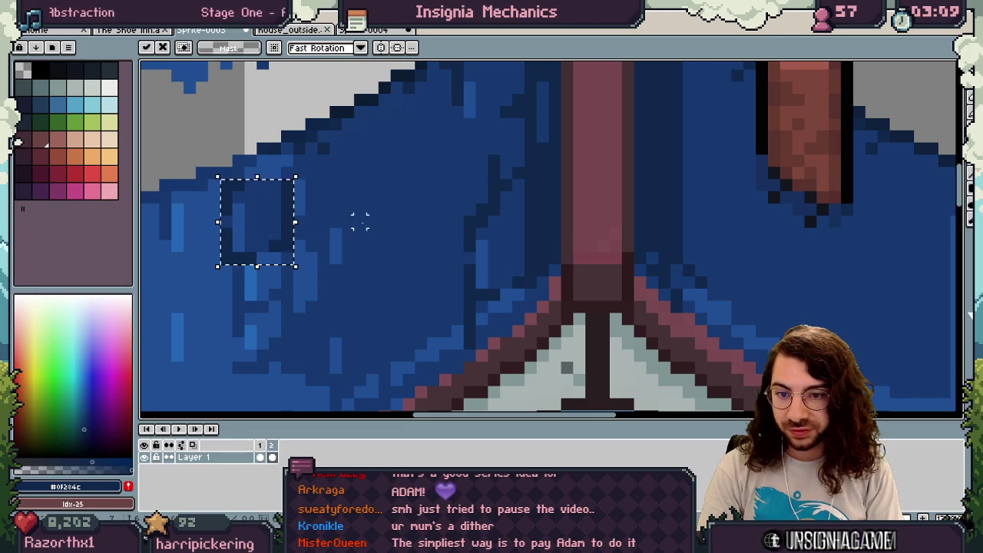
key("ctrl+z")
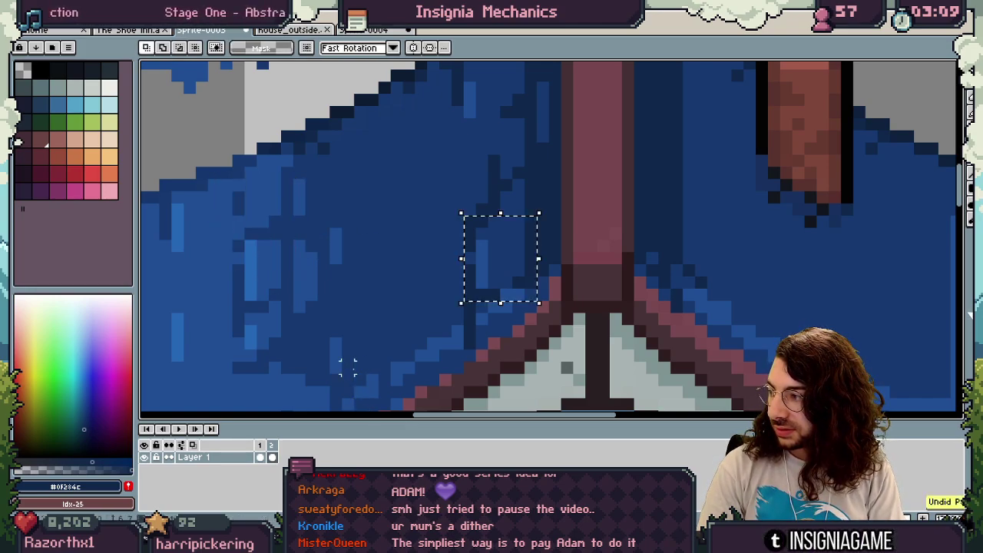
key("ctrl+d")
- Paint a vertical mid blue #173970 mark into the edge of the dark shadow band left of the ridge beam
key("i")
key("b")
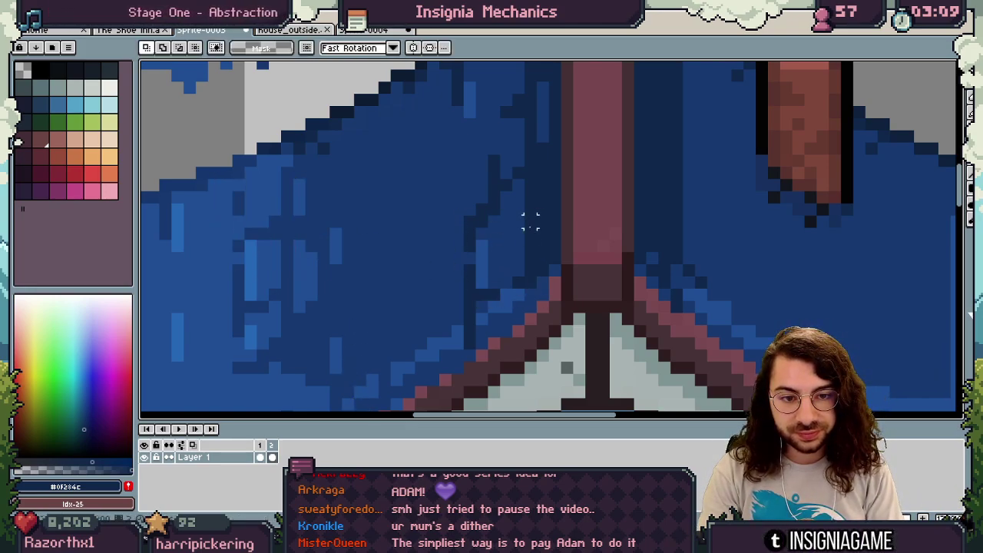
left_click(501, 245, "alt")
left_click_drag(530, 233, 530, 189)
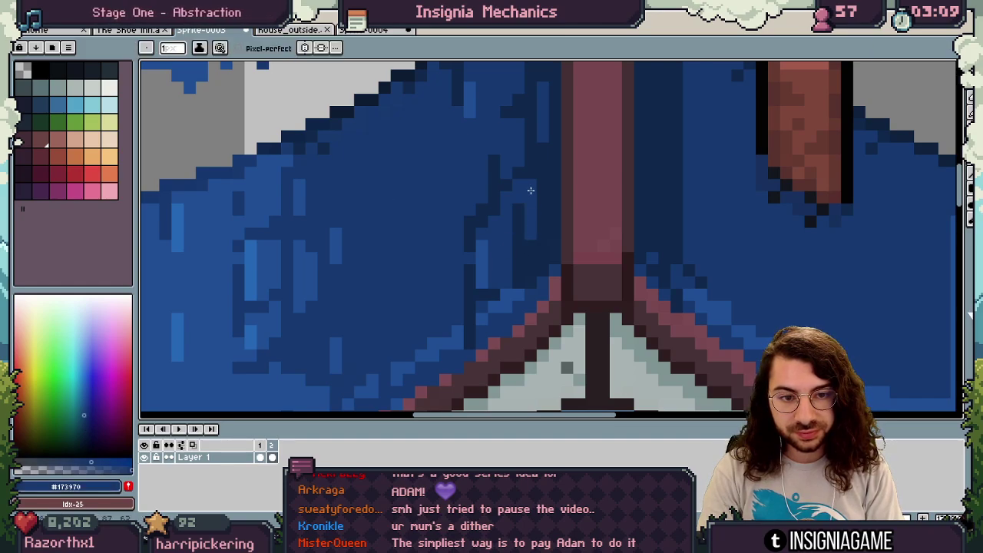
- Touch up the light-to-mid blue tile transition on the left roof slope with #173970 and #1f4c94 pixels
left_click(532, 189, "alt")
key("z")
scroll(387, 186, "down", 5)
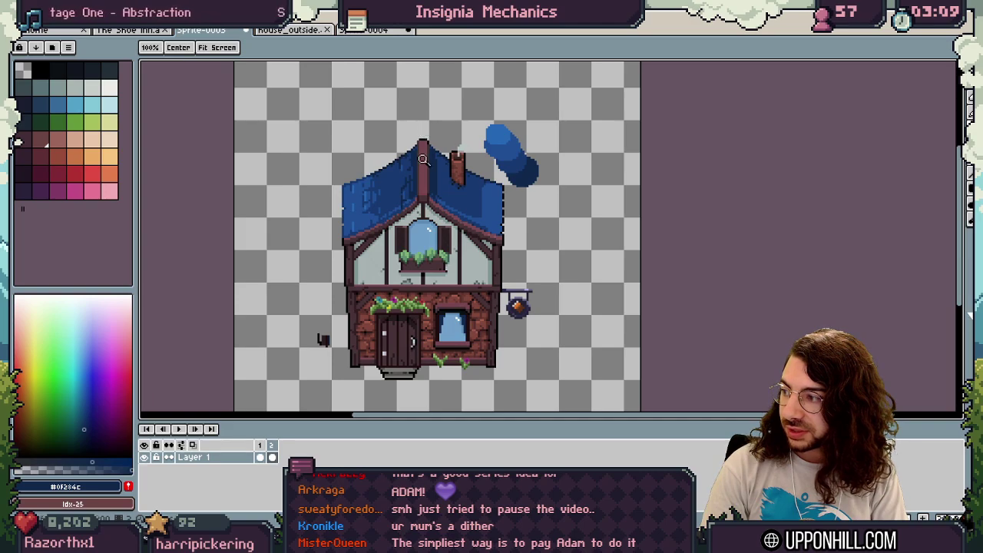
left_click_drag(399, 206, 439, 185)
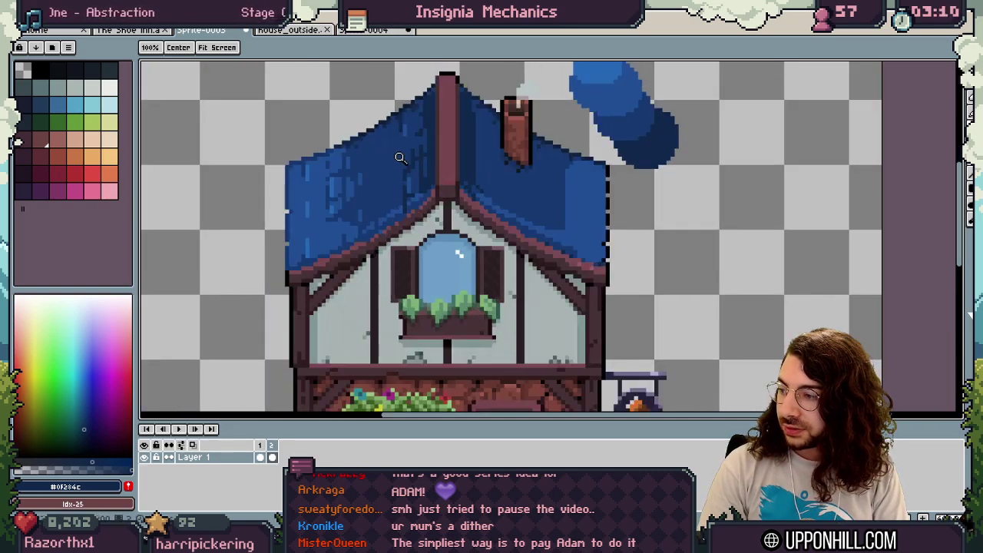
key("i")
left_click(338, 204, "alt")
left_click_drag(339, 209, 334, 218)
left_click(349, 216, "alt")
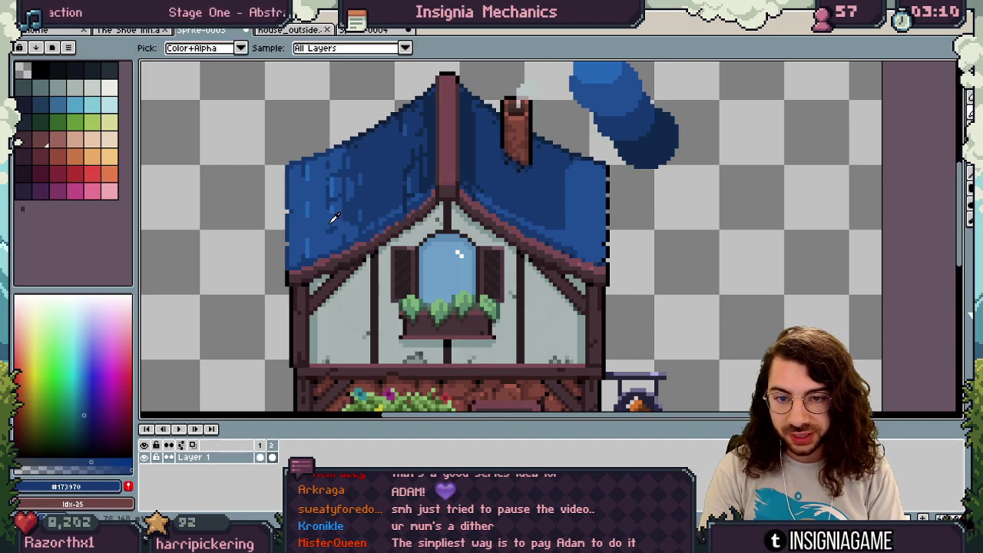
left_click(330, 228, "alt")
left_click(327, 225, "alt")
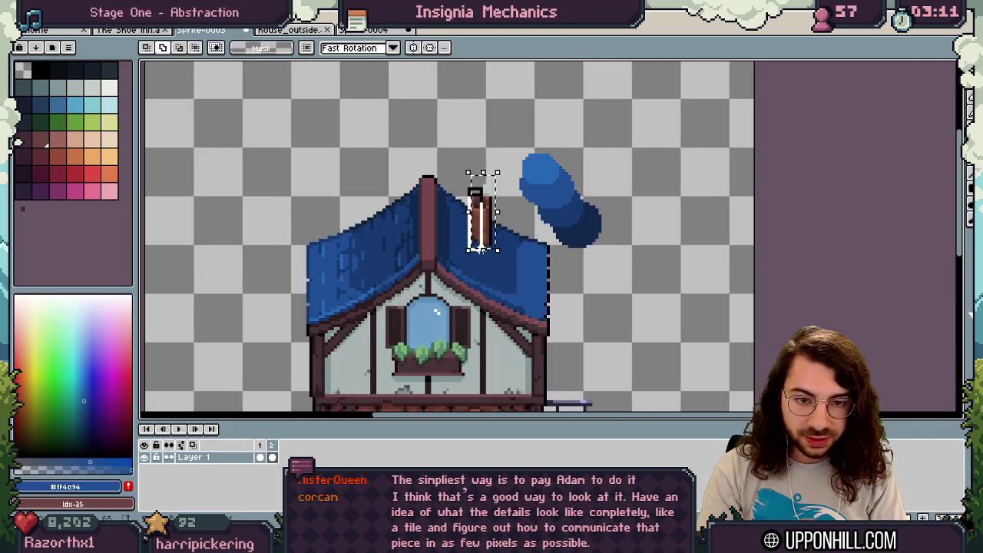
- Move the chimney up off the right roof slope and select the tiled left slope
left_click_drag(478, 231, 477, 122)
key("Return")
left_click_drag(270, 165, 415, 324)
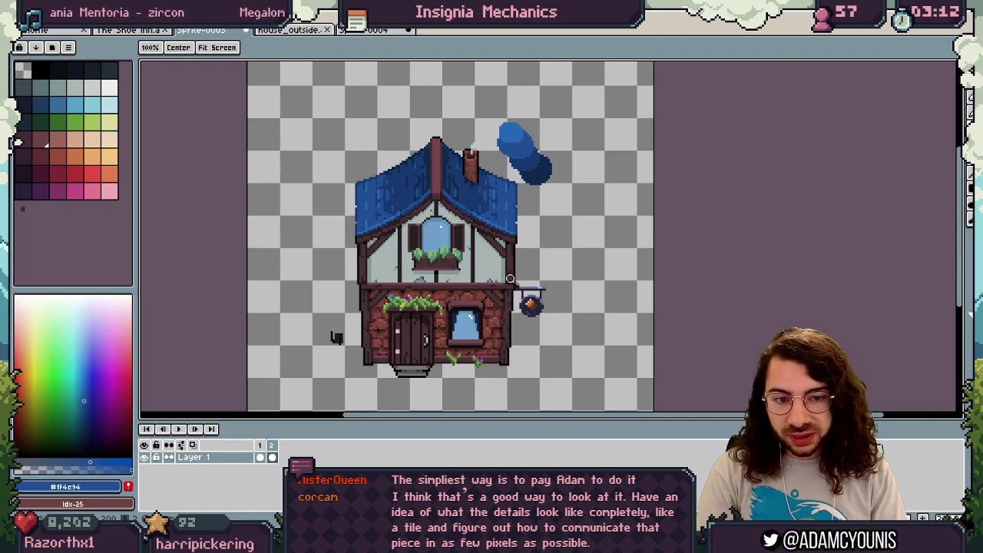
- Move the blue colour samples away from the roof to the canvas's upper-right corner
key("q")
left_click_drag(514, 101, 481, 142)
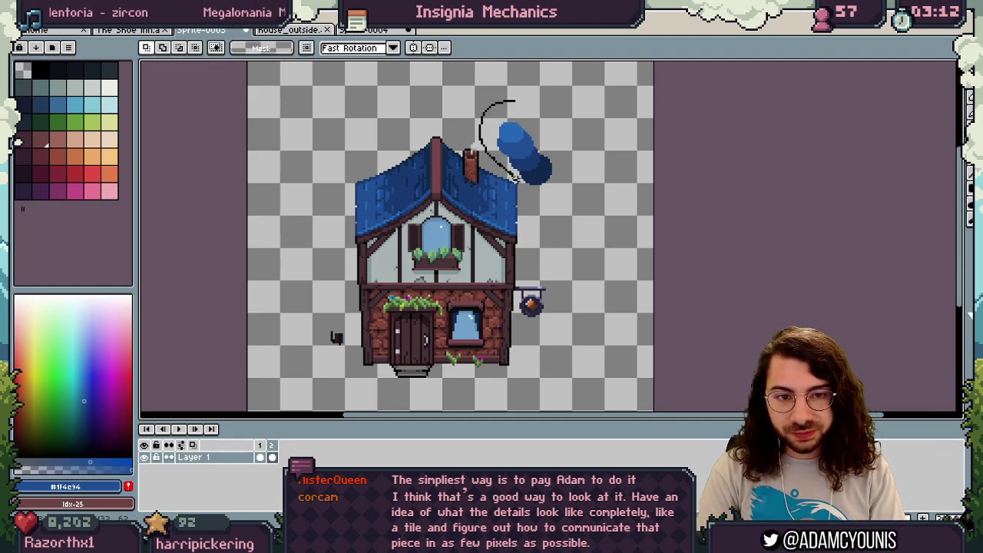
mouse_move(516, 180)
left_mouse_down()
mouse_move(570, 181)
mouse_move(513, 95)
left_mouse_up()
left_click_drag(542, 149, 621, 98)
key("ctrl+d")
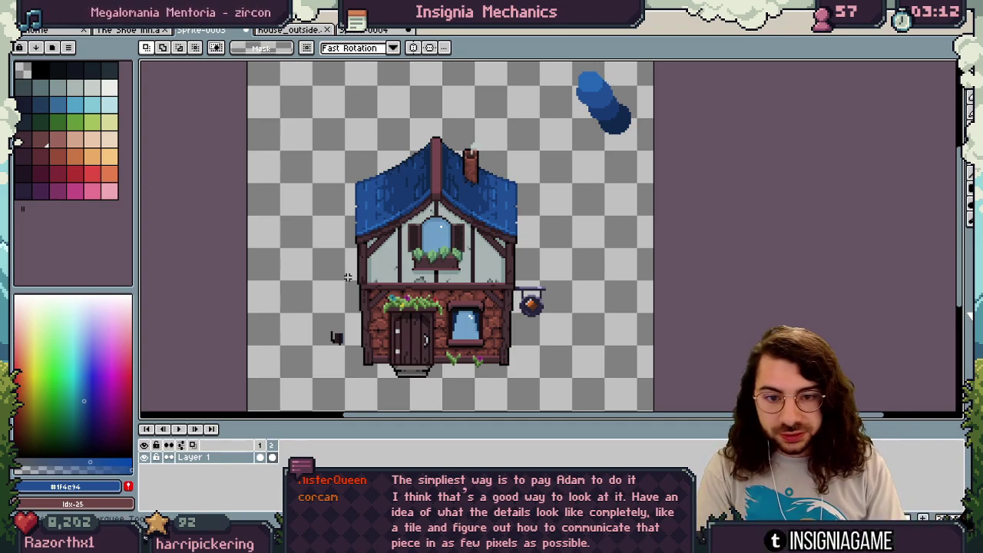
left_click_drag(339, 275, 516, 177)
key("ctrl+d")
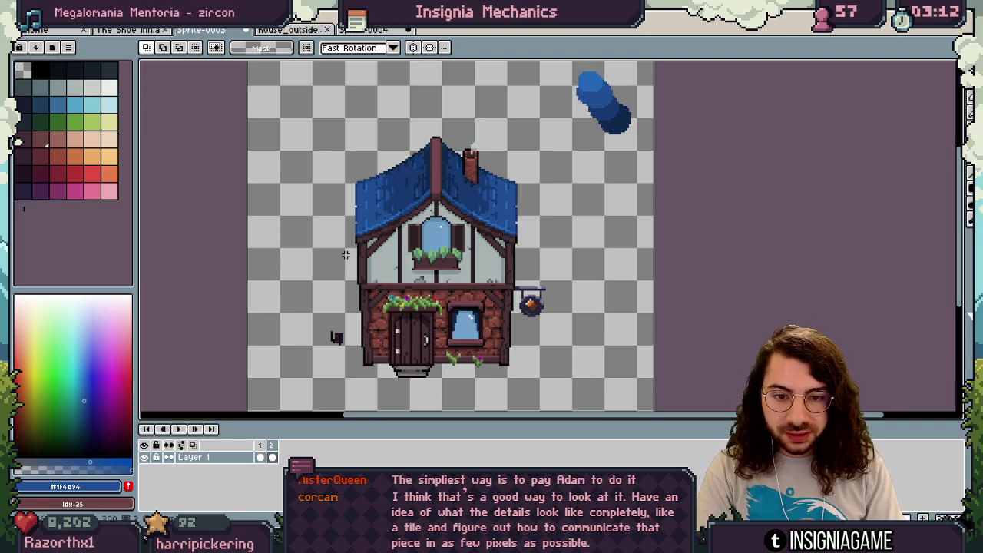
left_click_drag(346, 260, 541, 123)
key("ctrl+d")
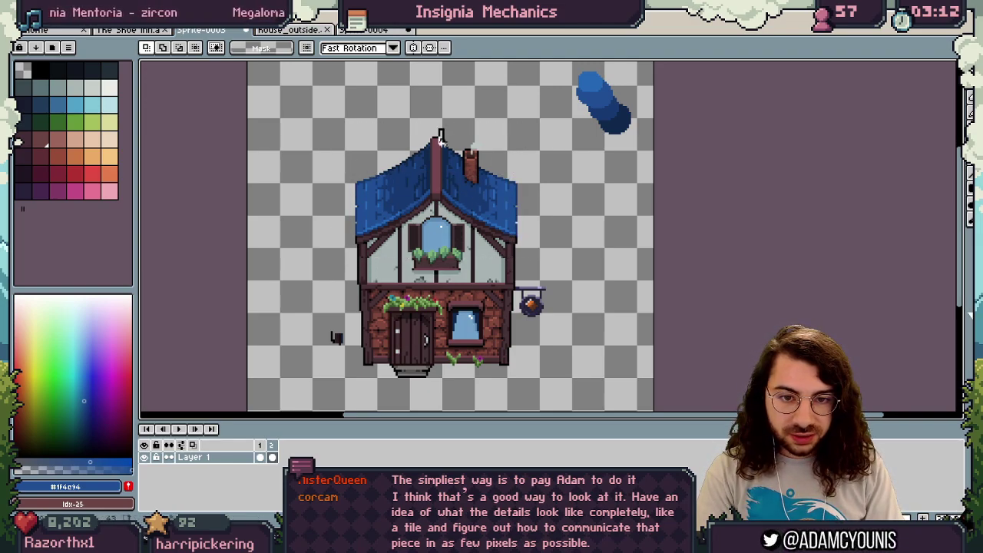
- Shift the right half of the roof and upper storey slightly outward, and select the left half
left_click_drag(439, 130, 538, 272)
left_click_drag(488, 221, 490, 221)
key("ctrl+d")
mouse_move(437, 126)
left_mouse_down()
mouse_move(432, 161)
mouse_move(352, 272)
left_mouse_up()
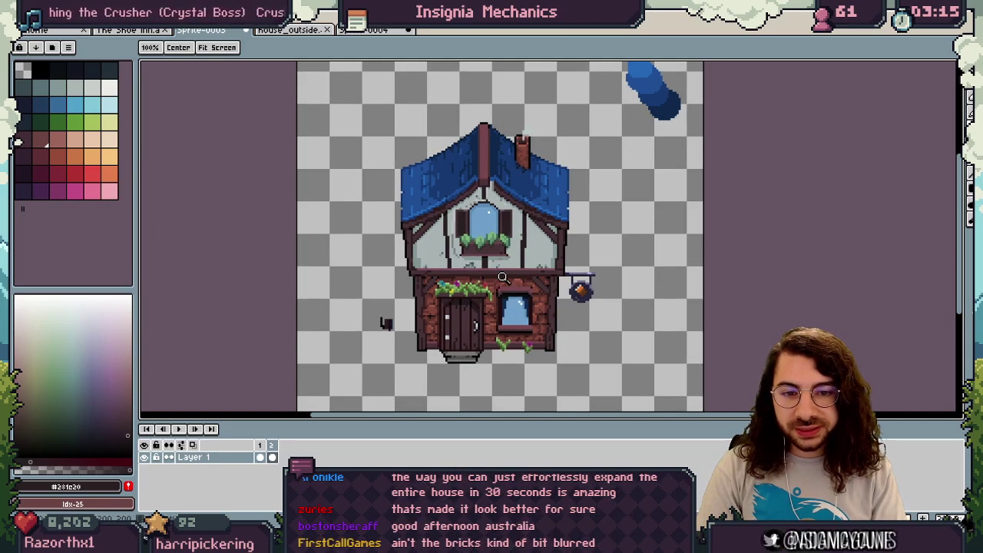
- Examine the foliage above the door and sample its light green #94c47a and dark green #375723
scroll(507, 276, "up", 2)
scroll(509, 269, "up", 2)
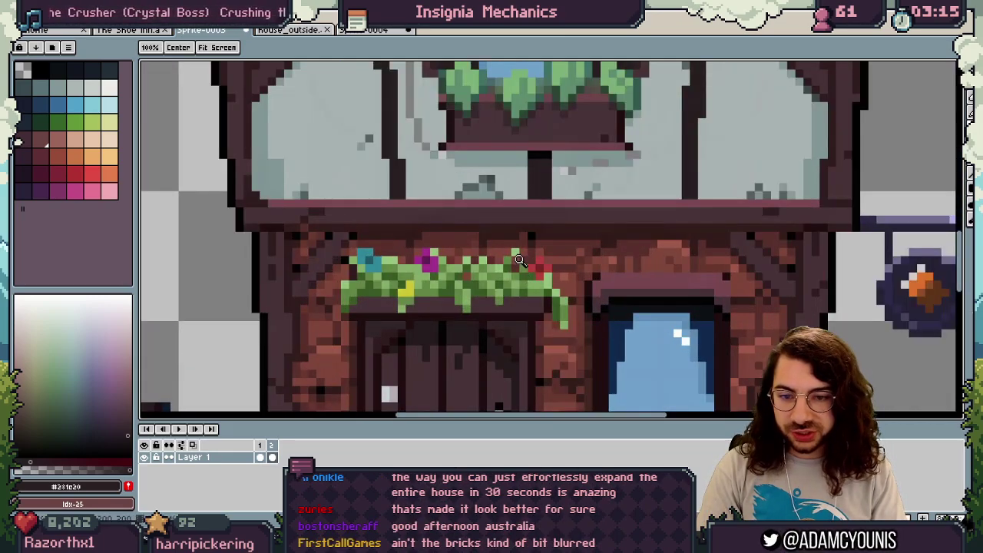
key("b")
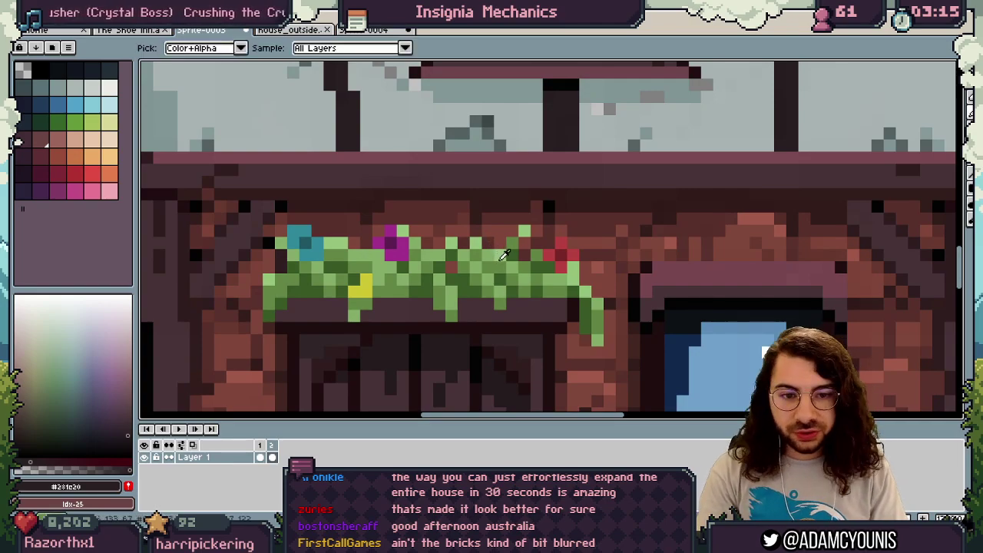
left_click(502, 255, "alt")
key("alt")
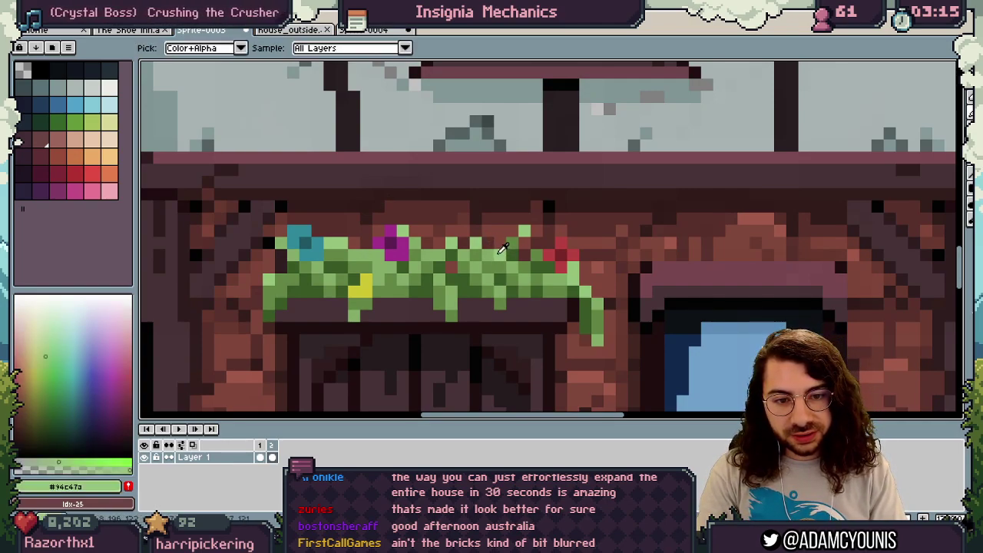
left_click(492, 260, "alt")
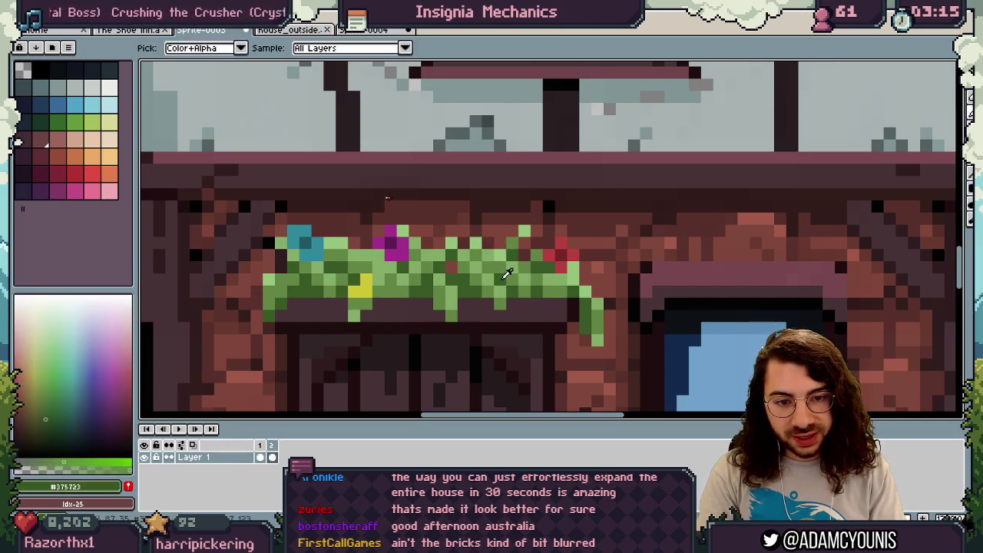
- Delete the stray dark pixel fragment on the empty canvas beside the house
key("z")
left_click_drag(495, 265, 474, 262)
left_click(382, 314)
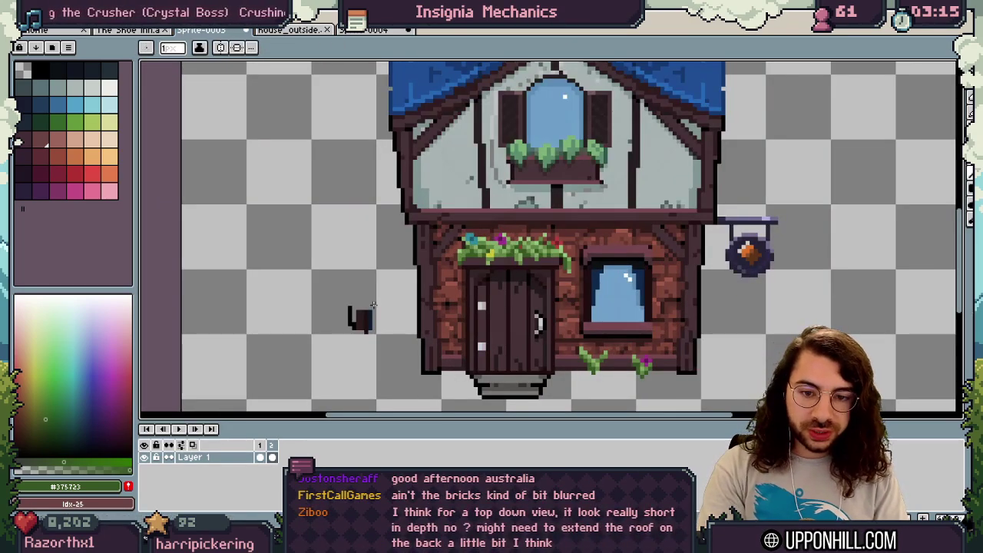
key("m")
left_click_drag(330, 290, 390, 351)
key("Delete")
key("space")
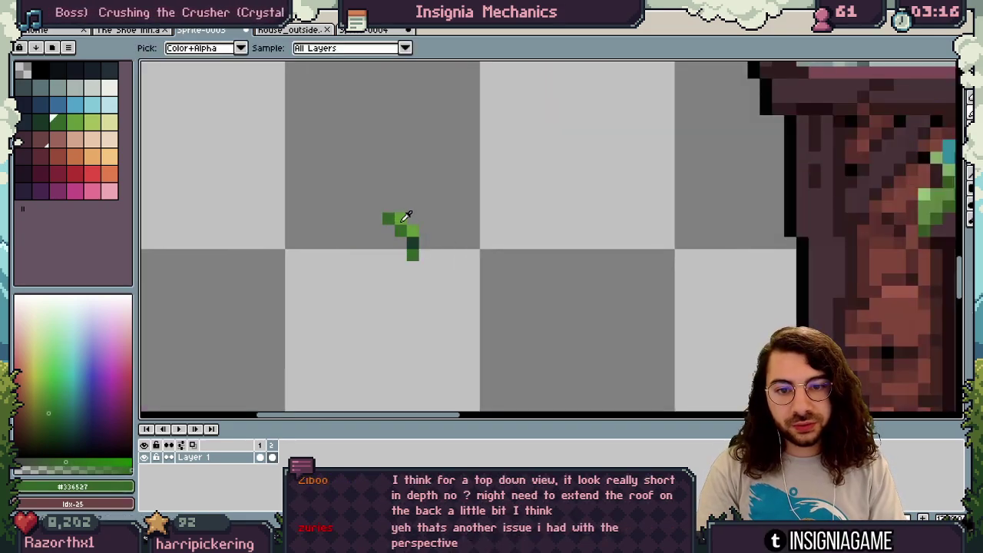
- Draw a small leaf on the empty canvas beside the house, shading its lower part with dark green #336527
left_click(400, 222, "alt")
mouse_move(389, 218)
left_mouse_down()
mouse_move(414, 247)
mouse_move(468, 250)
mouse_move(417, 255)
mouse_move(417, 268)
left_mouse_up()
key("ctrl+space")
key("alt")
key("ctrl+space")
left_click(60, 123)
left_click(412, 254)
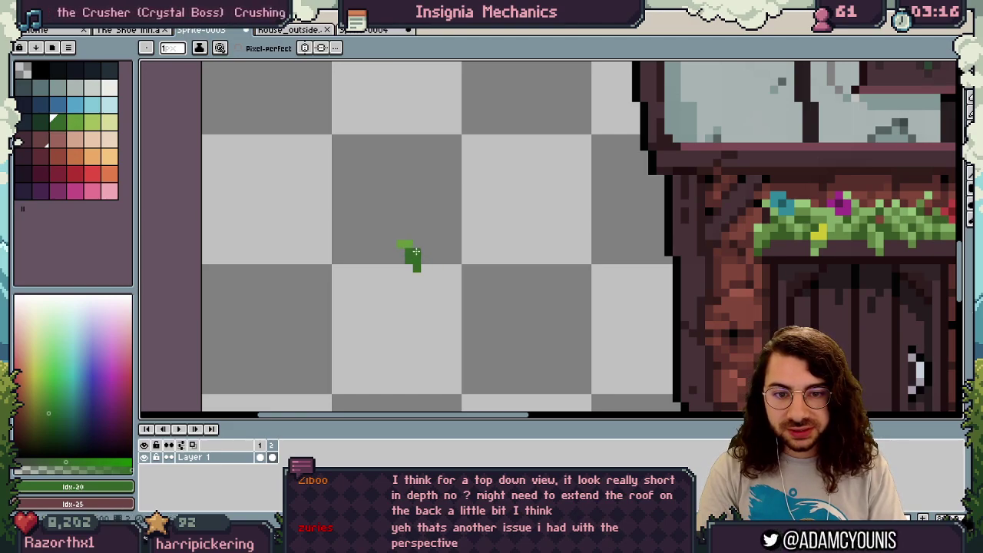
- Place a copy of the foliage above the door on the empty canvas beside the house
key("z")
scroll(381, 237, "down", 2)
scroll(442, 230, "up", 1)
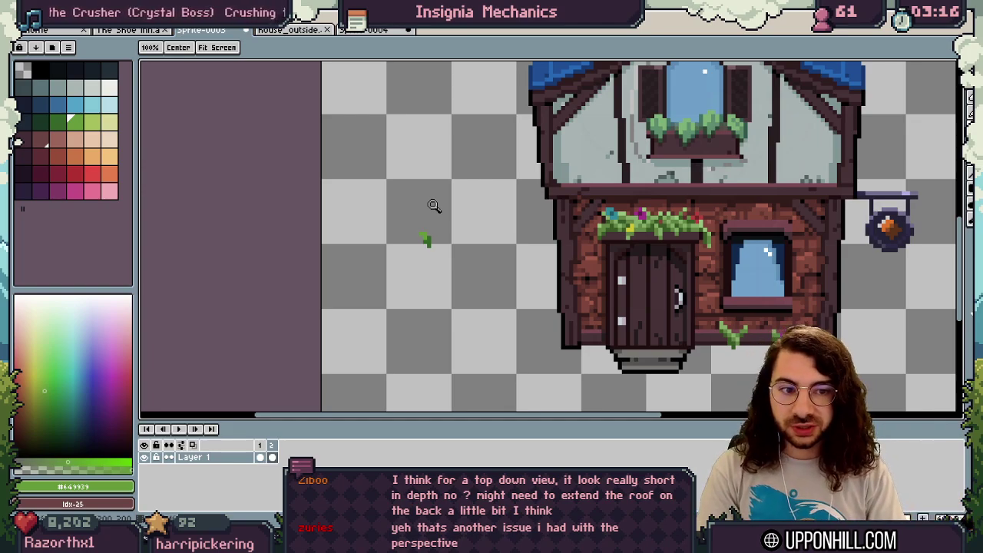
scroll(396, 235, "up", 1)
scroll(426, 243, "up", 1)
left_click_drag(461, 248, 332, 214)
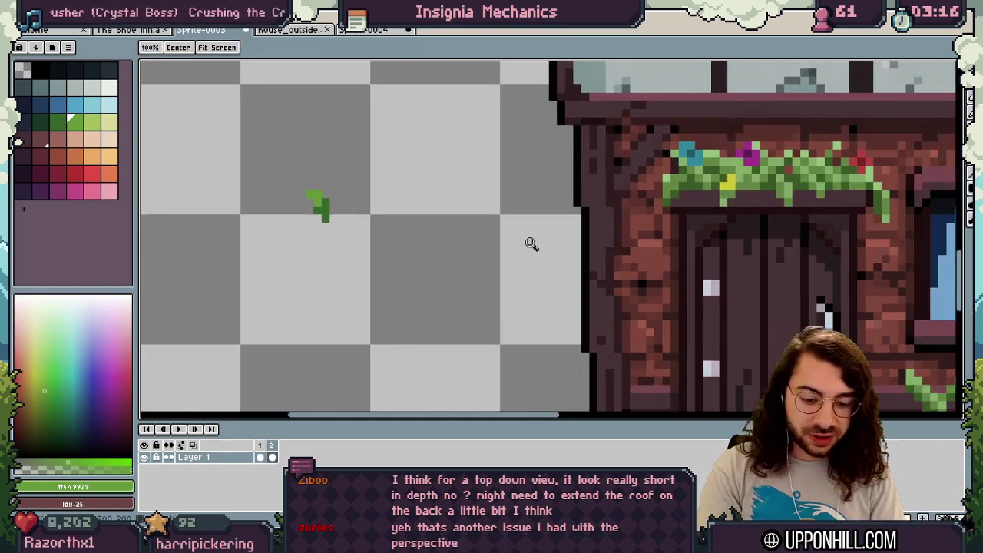
left_click_drag(697, 189, 604, 180)
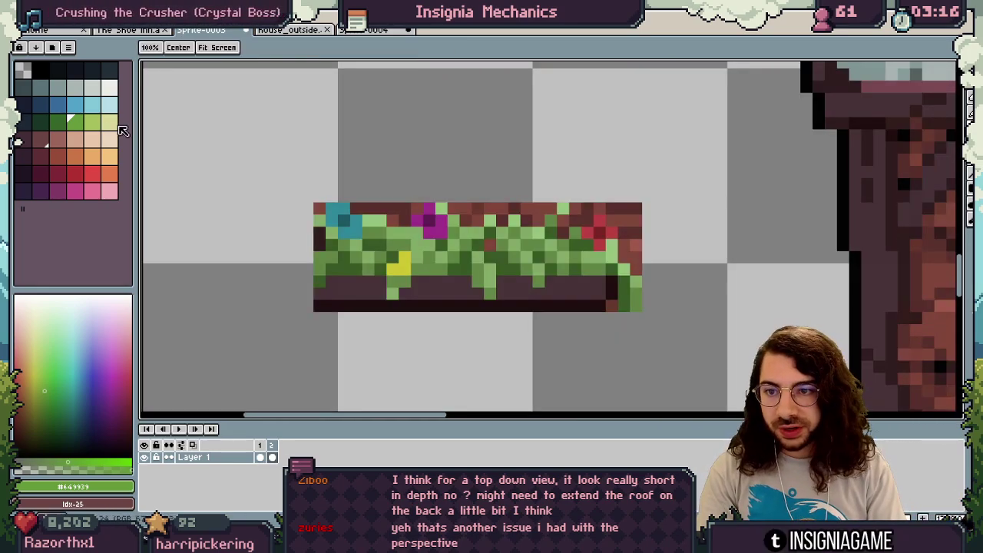
- Draw a stepped leaf blade in light green #a3bf5b above the copied foliage
left_click(92, 124)
key("b")
left_click_drag(492, 124, 484, 185)
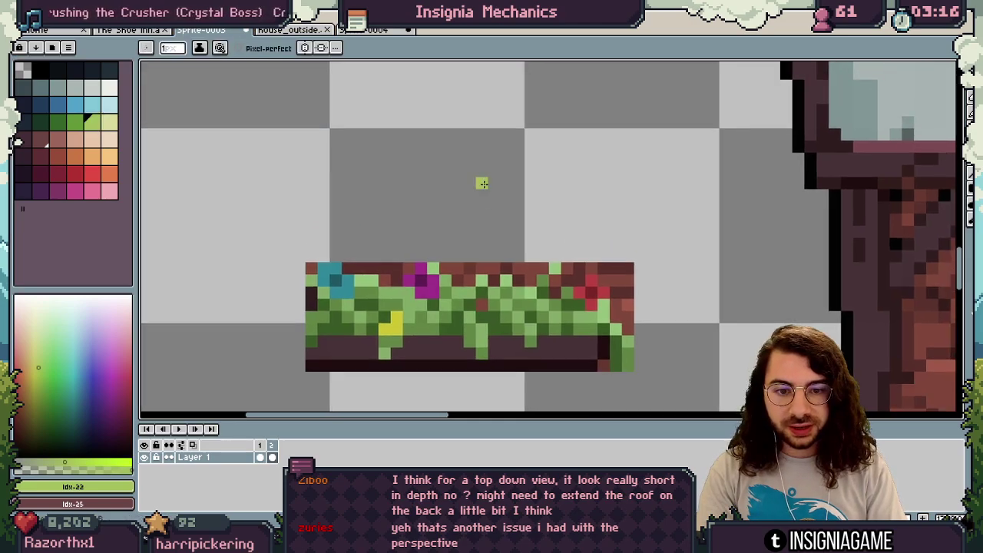
left_click_drag(456, 146, 482, 194)
key("i")
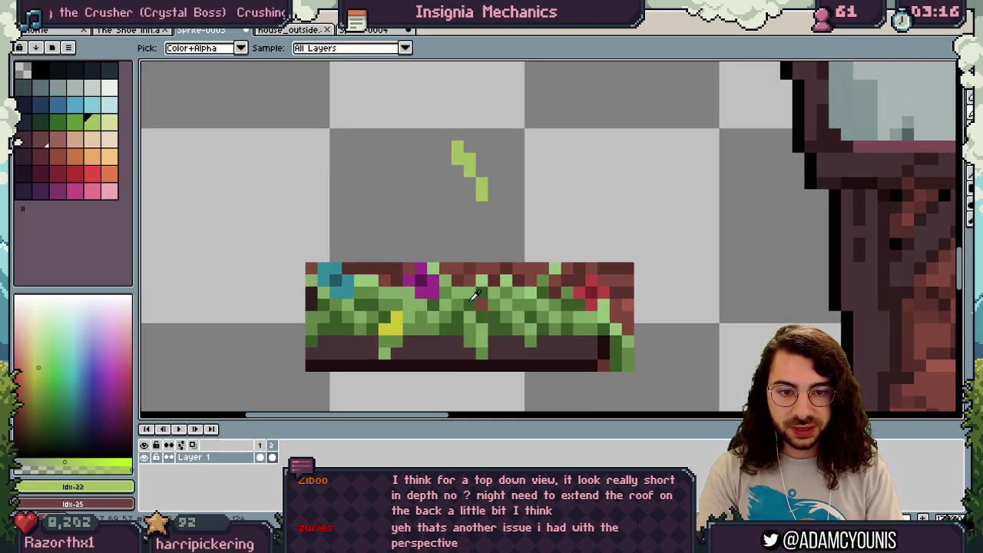
left_click(476, 296)
key("b")
left_click(445, 170)
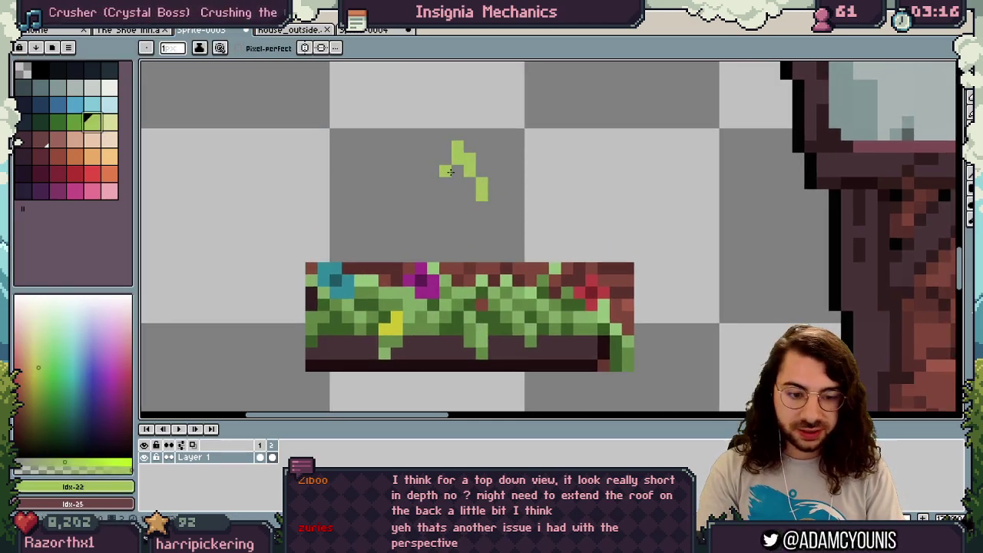
- Shade the inner side of the leaf blade with mid green and lengthen its light green tip
key("[")
left_click(457, 159)
left_click_drag(470, 183, 470, 195)
left_click(484, 195, "alt")
left_click(483, 207)
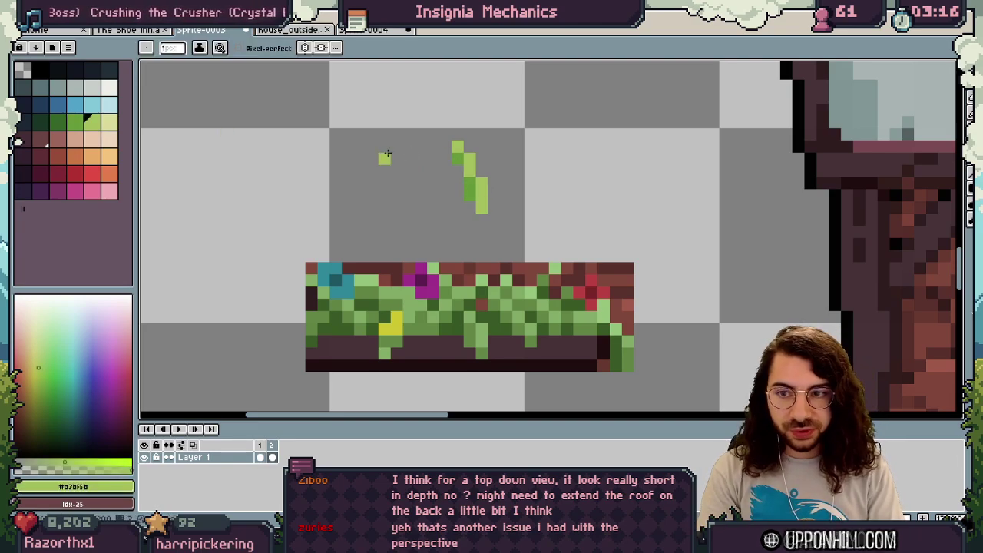
- Surround the sample leaf blade with a block of dark green #336527
key("ctrl+z")
left_click(74, 121)
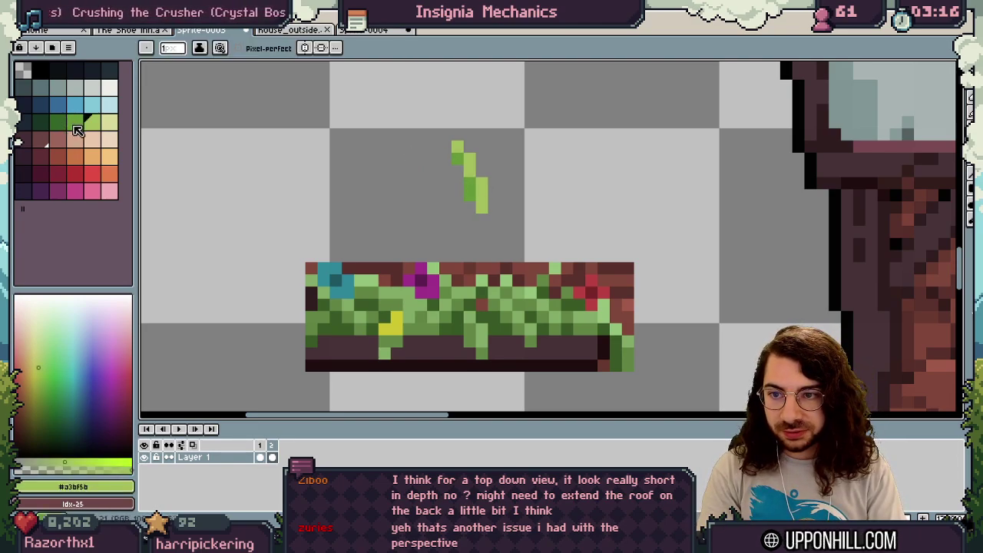
key("bracketleft")
left_click(447, 178)
mouse_move(455, 191)
left_mouse_down()
mouse_move(447, 208)
mouse_move(491, 192)
mouse_move(495, 211)
left_mouse_up()
key("z")
scroll(490, 191, "down", 2)
scroll(515, 210, "up", 1)
key("i")
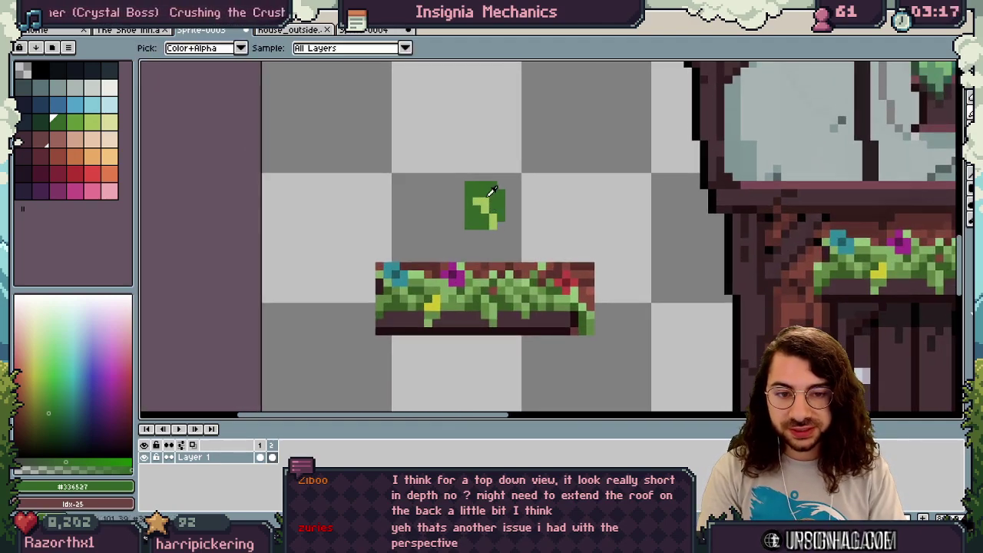
- Paint a wide light green #a3bf5b band over the sample leaf and erase the leftover dark green around it
left_click(481, 203)
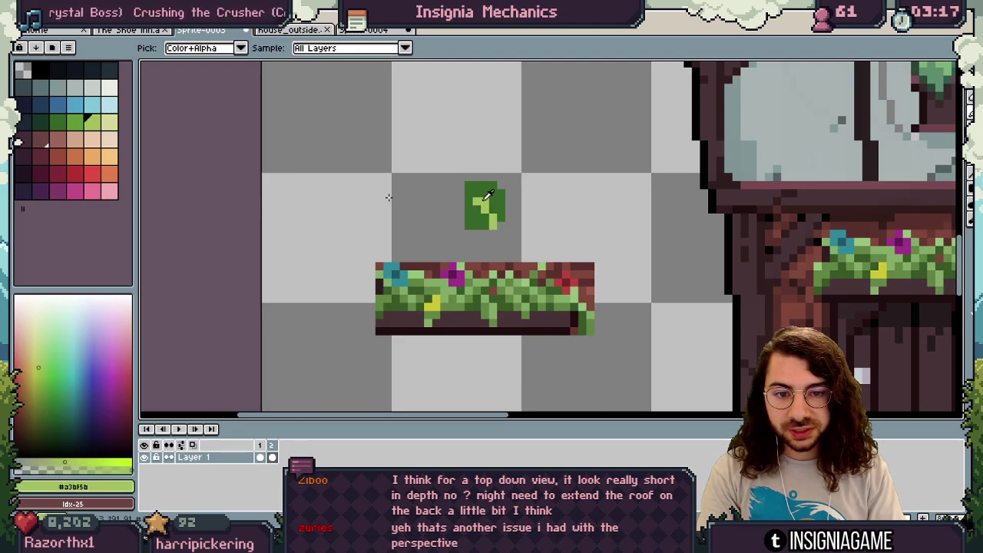
key("b")
left_click_drag(396, 201, 554, 199)
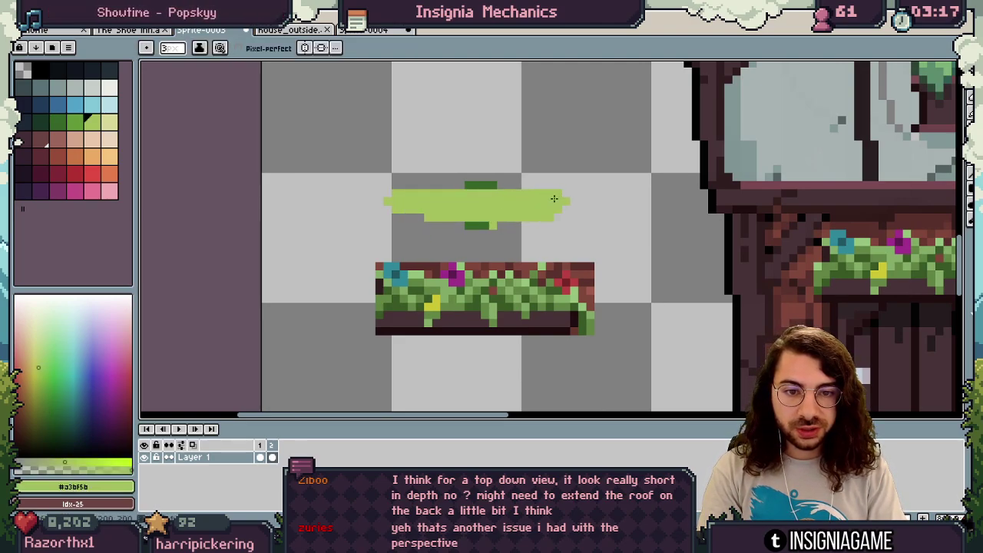
left_click_drag(483, 209, 575, 209)
key("e")
left_click_drag(456, 227, 534, 226)
left_click_drag(468, 178, 491, 193)
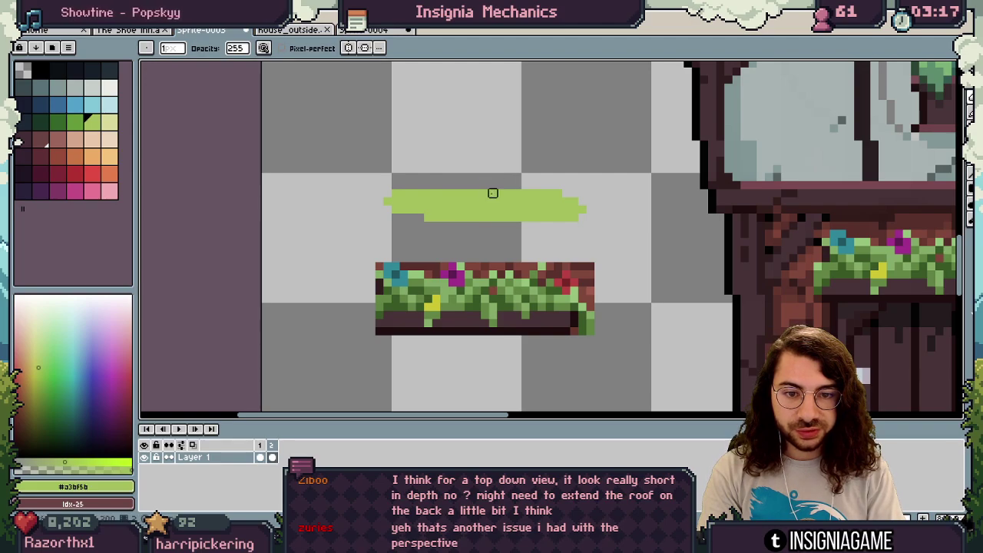
- Repaint the whole band above the copied foliage in mid green #649939
key("i")
key("e")
left_click(80, 123)
key("b")
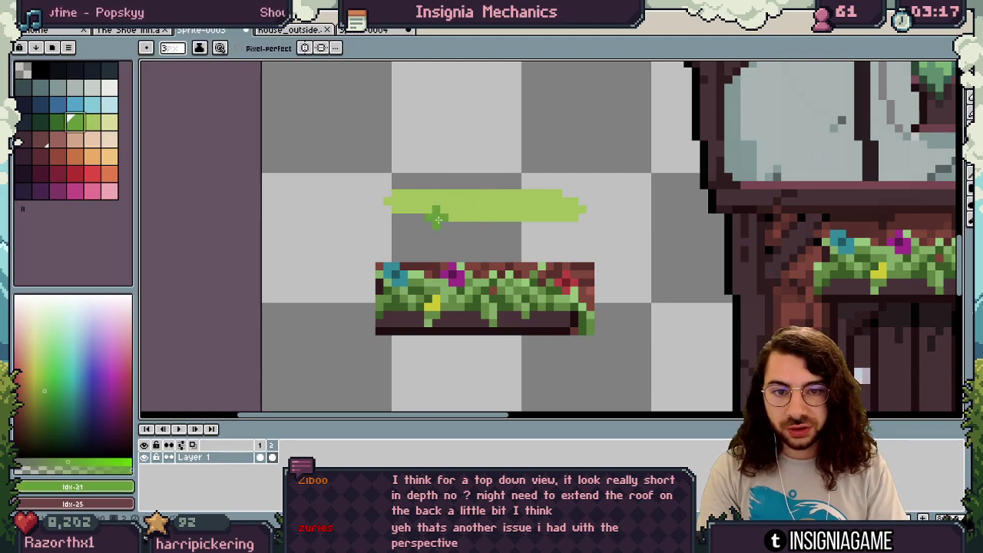
left_click_drag(395, 206, 571, 208)
left_click(427, 201, "alt")
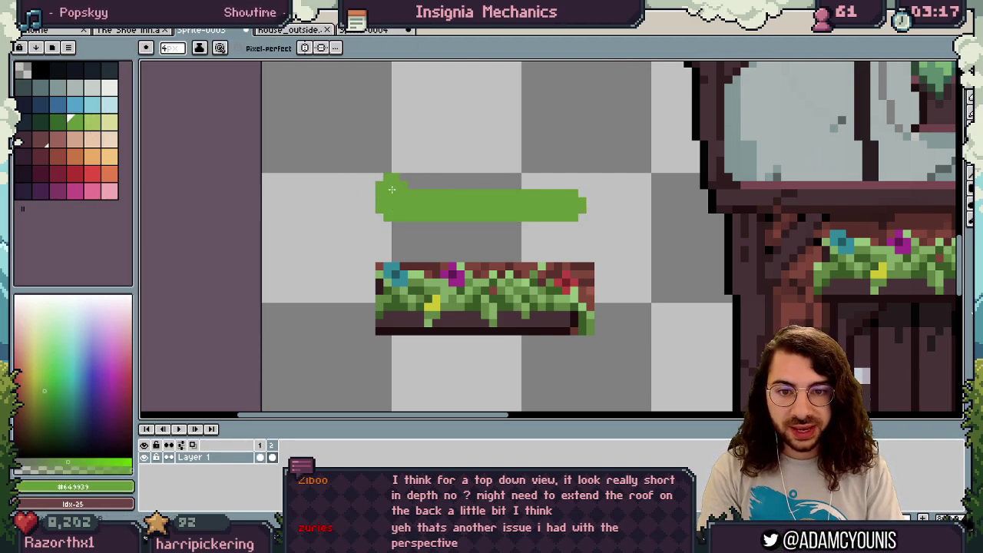
- Roughen the green band's edges with uneven #649939 leaf tips, using a 1 px brush and trimming with the eraser
key("minus")
key("minus")
key("minus")
mouse_move(371, 186)
left_mouse_down()
mouse_move(396, 198)
mouse_move(547, 185)
left_mouse_up()
left_click(446, 191, "alt")
key("b")
left_click_drag(428, 166, 428, 180)
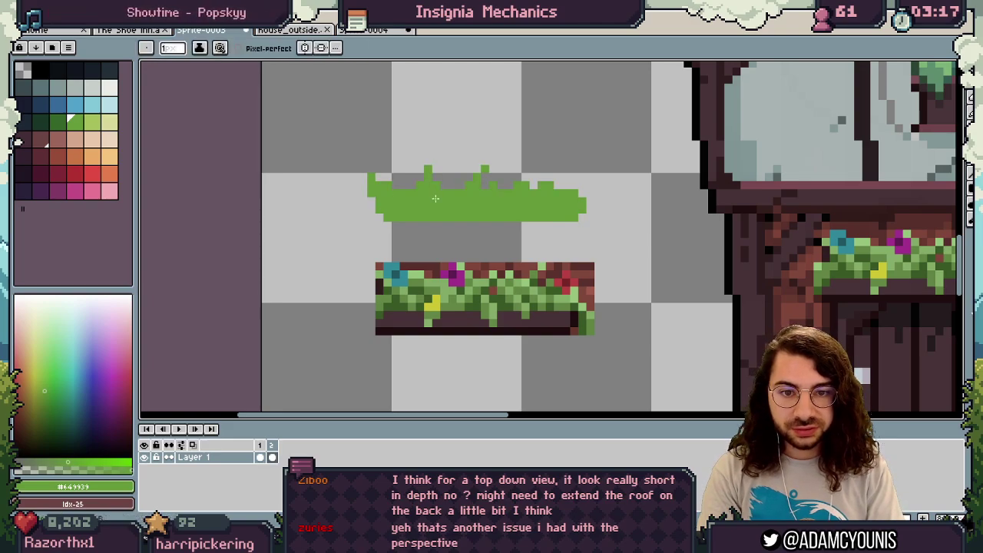
key("e")
left_click(427, 169)
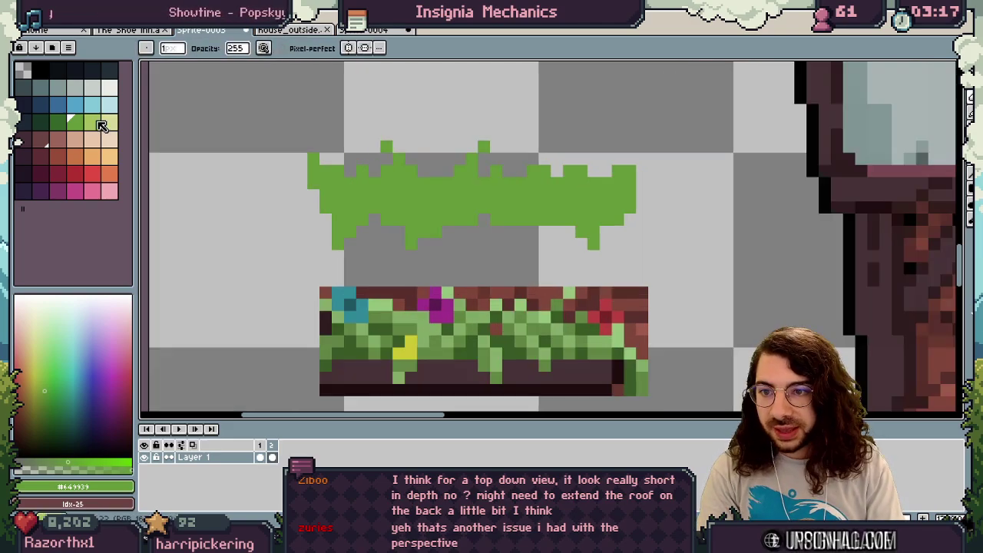
- Shade the lower edge and hanging tips of the new foliage with dark green #336527
left_click_drag(75, 127, 58, 125)
key("b")
key("alt+1")
mouse_move(327, 230)
left_mouse_down()
mouse_move(441, 228)
mouse_move(403, 228)
mouse_move(407, 215)
left_mouse_up()
key("x")
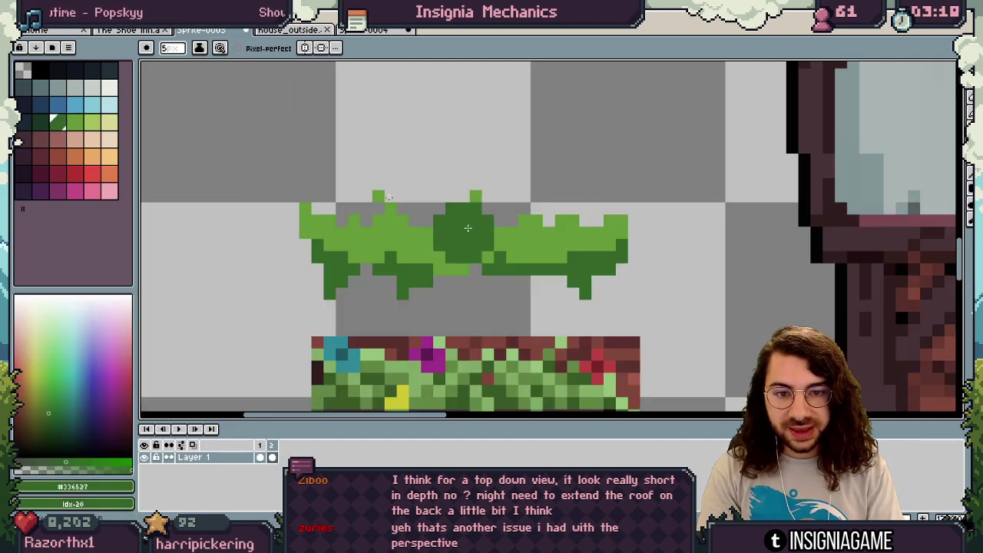
- Add dark green #336527 leaf shadows inside the centre and right part of the new foliage band with a 1 px brush
key("minus")
key("minus")
key("minus")
key("minus")
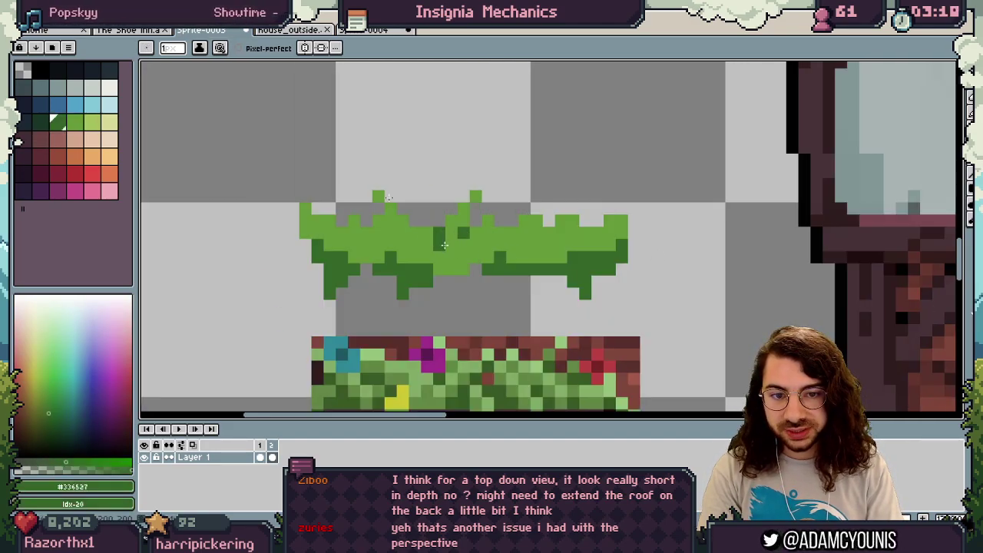
key("z")
scroll(530, 216, "down", 5)
scroll(536, 215, "up", 5)
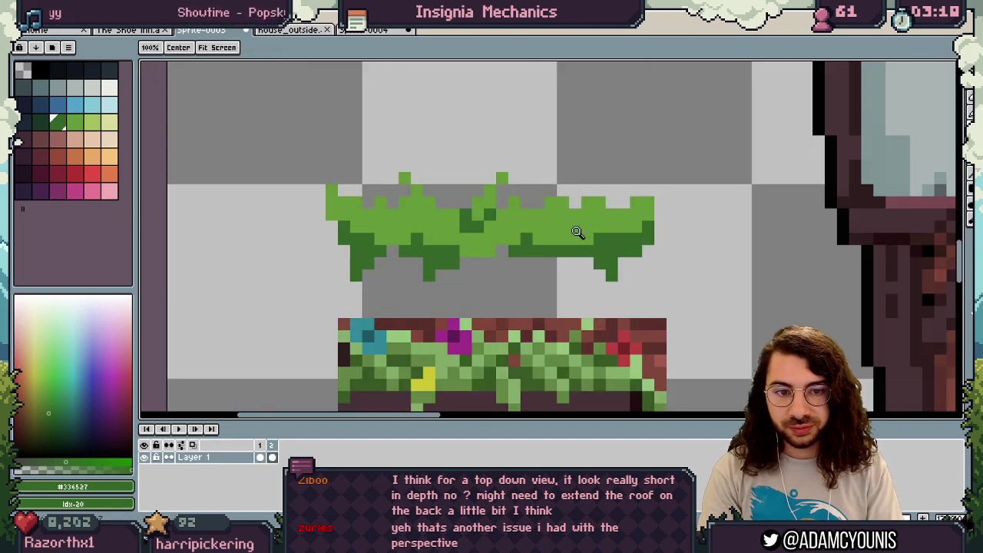
key("b")
left_click_drag(588, 227, 588, 239)
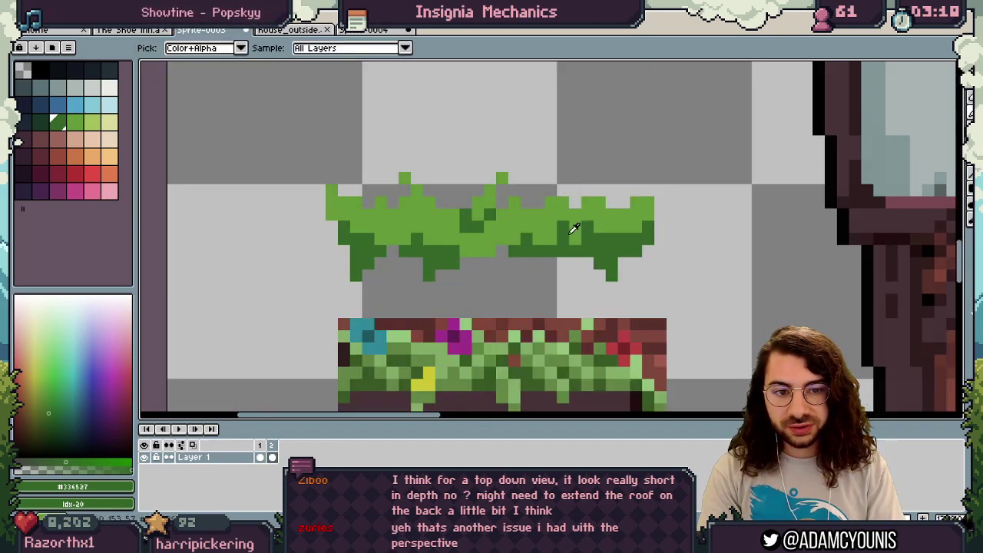
left_click(574, 226, "alt")
left_click(564, 227)
left_click(563, 239, "alt")
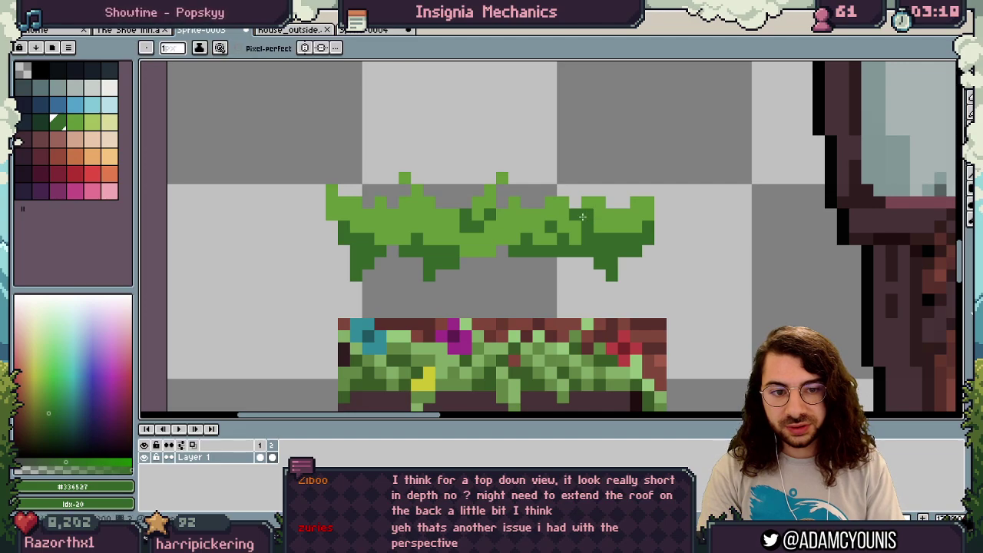
- Refine the foliage band's inner leaf shapes by alternating #649939 and #336527 pixels, and trim its outer ends
key("space")
scroll(586, 224, "down", 5)
mouse_move(579, 207)
left_mouse_down()
mouse_move(506, 234)
mouse_move(589, 212)
left_mouse_up()
left_click_drag(488, 218, 563, 207)
left_click(586, 185, "alt")
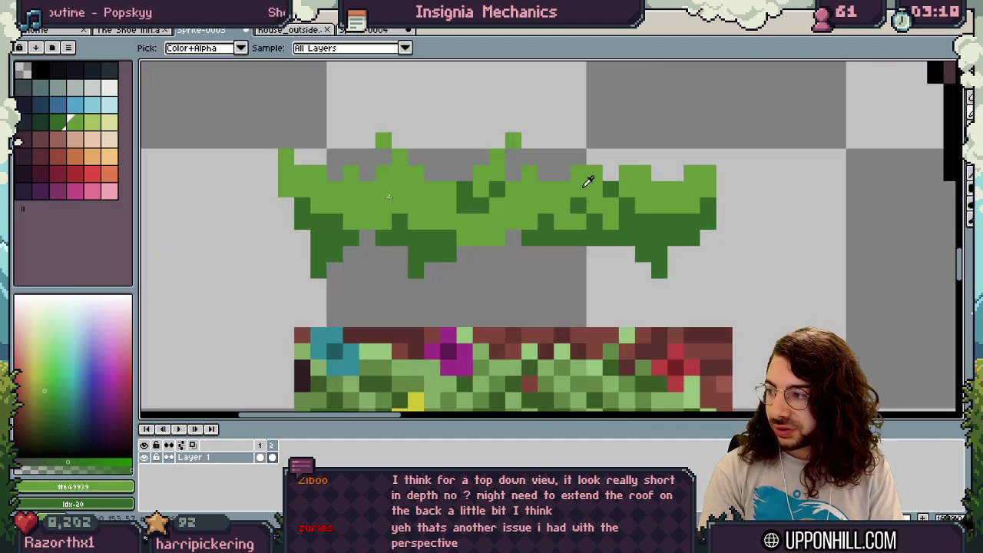
left_click(612, 188)
left_click(702, 207, "alt")
left_click_drag(694, 205, 705, 195)
key("ctrl+z")
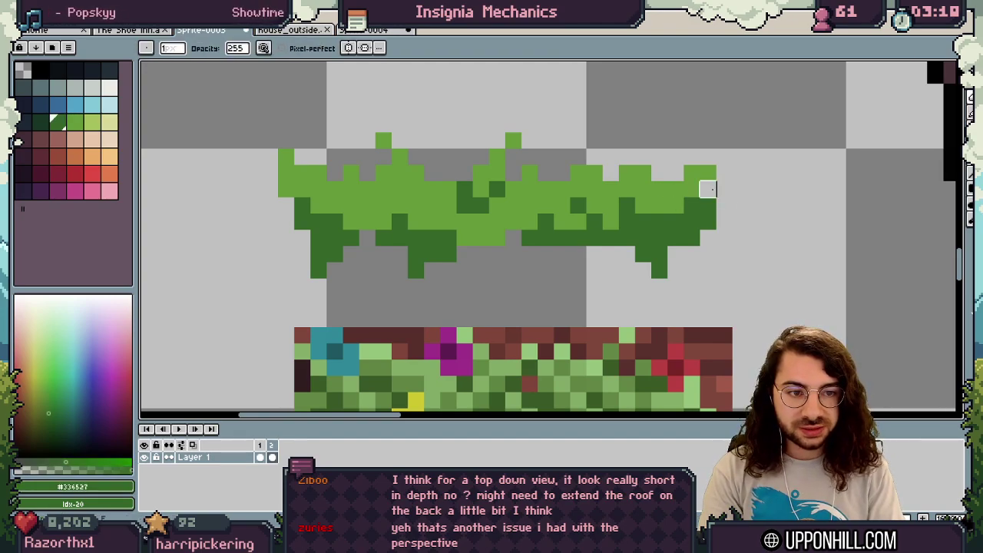
right_click(287, 189)
mouse_move(386, 195)
left_mouse_down()
mouse_move(392, 203)
mouse_move(398, 190)
left_mouse_up()
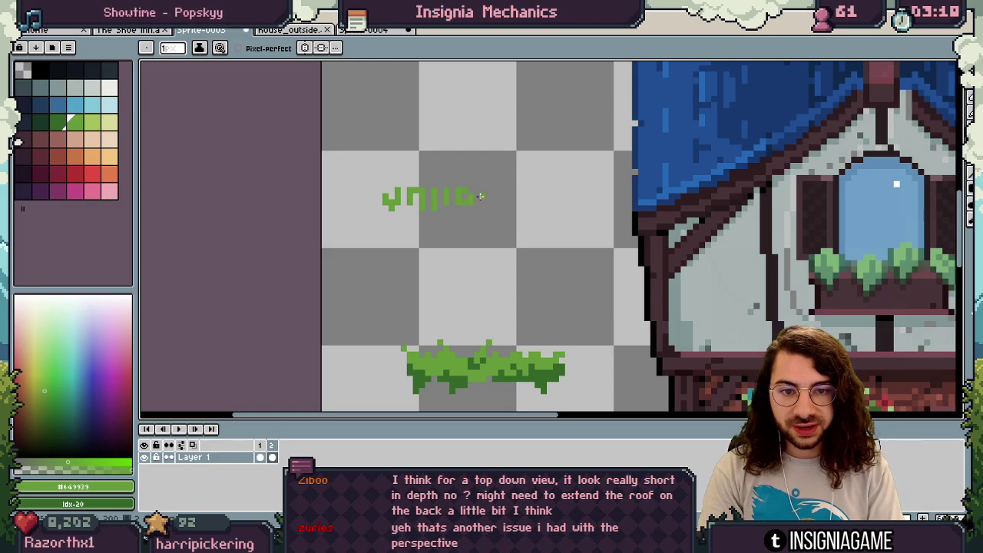
key("ctrl+z")
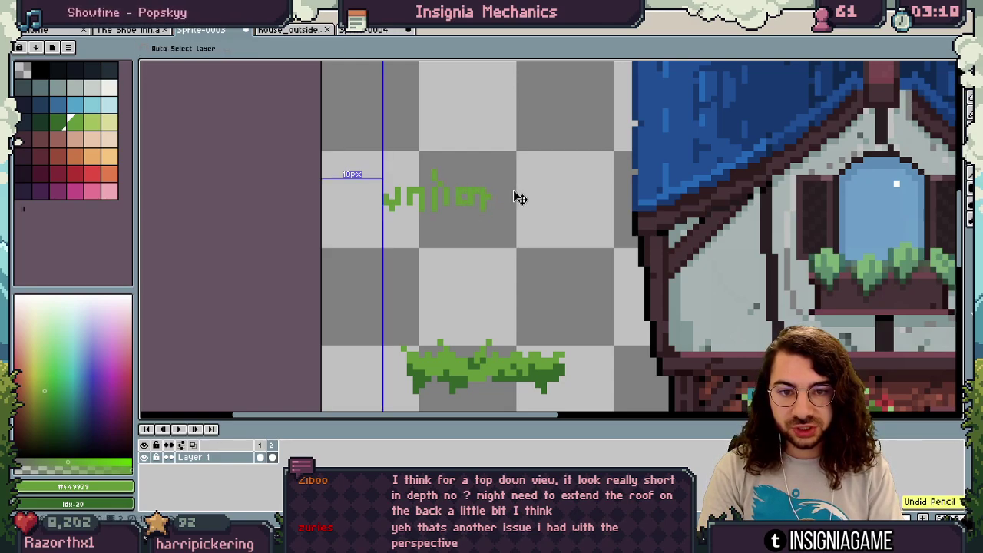
key("ctrl+z")
key("ctrl+z")
- Paint a wide, rounded #649939 green blob above the foliage band with a 5 px brush
key("plus")
key("plus")
key("plus")
key("plus")
left_click_drag(393, 200, 551, 200)
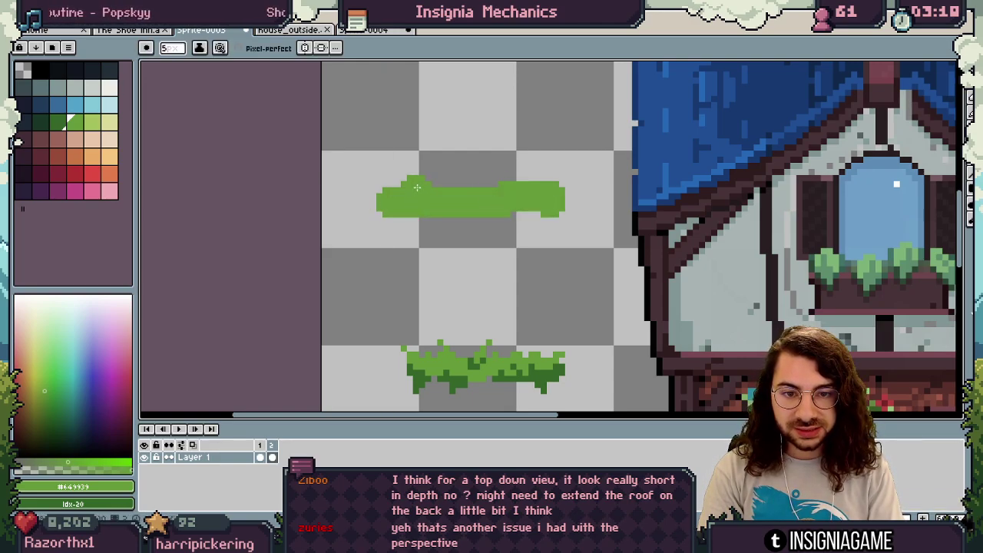
mouse_move(417, 188)
left_mouse_down()
mouse_move(546, 190)
mouse_move(419, 206)
mouse_move(527, 208)
mouse_move(528, 182)
left_mouse_up()
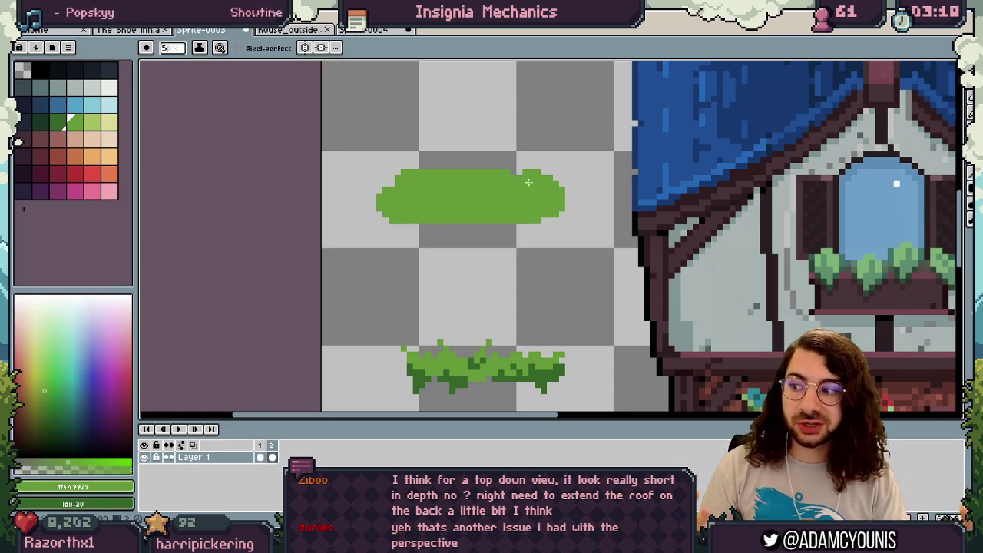
- Draw a small dark green #336527 leaf shadow at the blob's lower left edge with a 1 px brush
left_click_drag(792, 75, 706, 174)
scroll(706, 173, "up", 1)
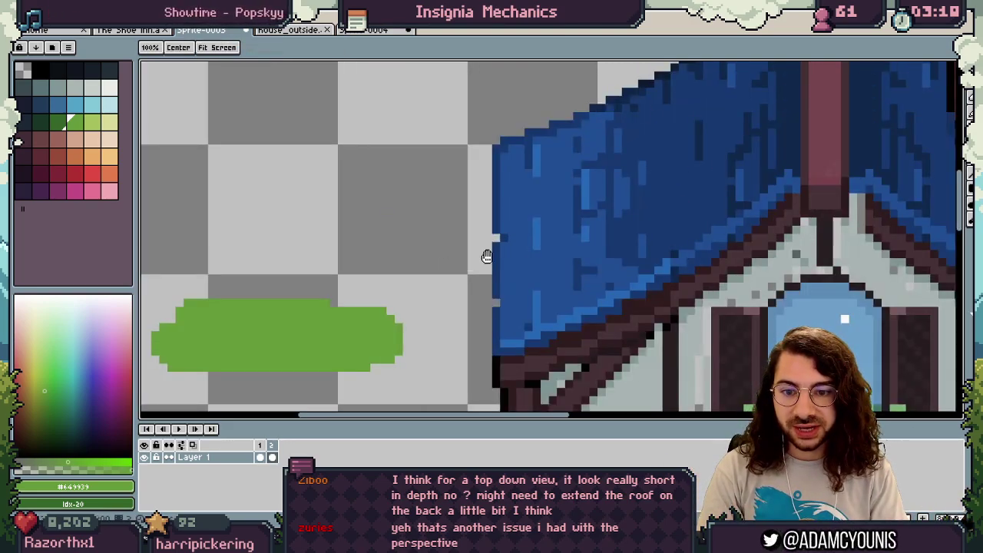
left_click_drag(296, 326, 489, 259)
scroll(489, 259, "up", 1)
left_click(62, 123)
left_click_drag(387, 283, 375, 295)
left_click_drag(399, 307, 388, 319)
left_click(395, 300, "alt")
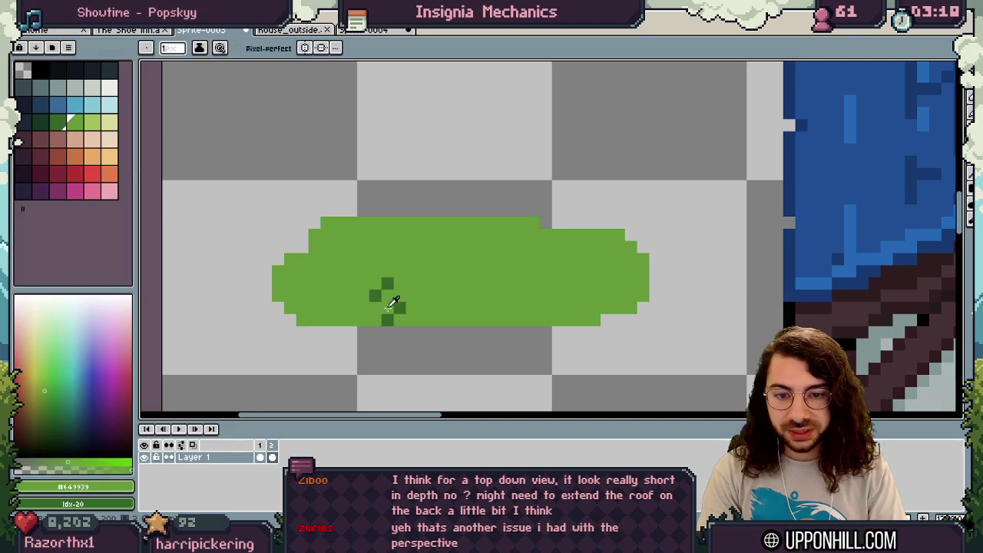
left_click(388, 319, "alt")
left_click(375, 320)
left_click(374, 308)
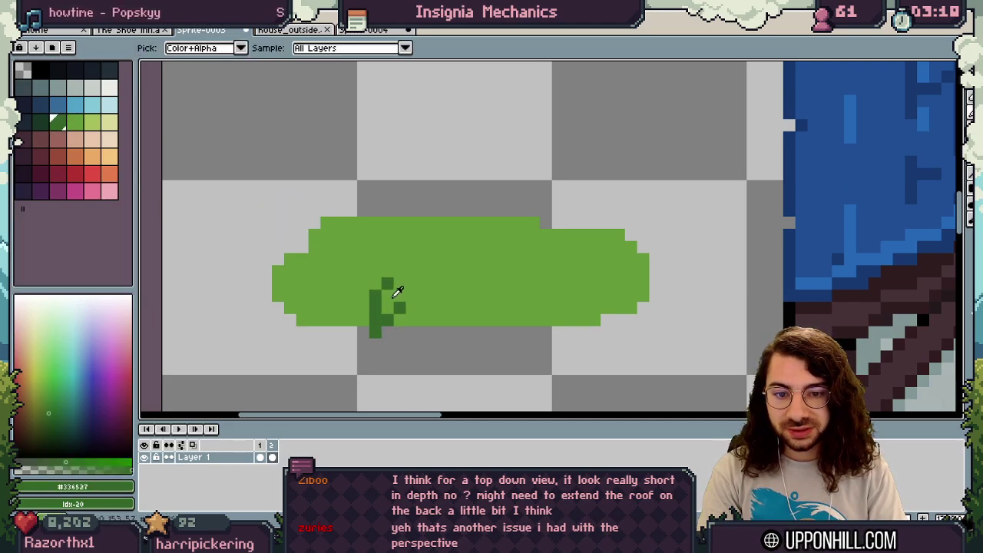
- Draw a second small dark green #336527 leaf shadow at the blob's lower right edge
left_click_drag(570, 307, 573, 320)
left_click(558, 295)
left_click(547, 305, "alt")
left_click(571, 320)
left_click(558, 296)
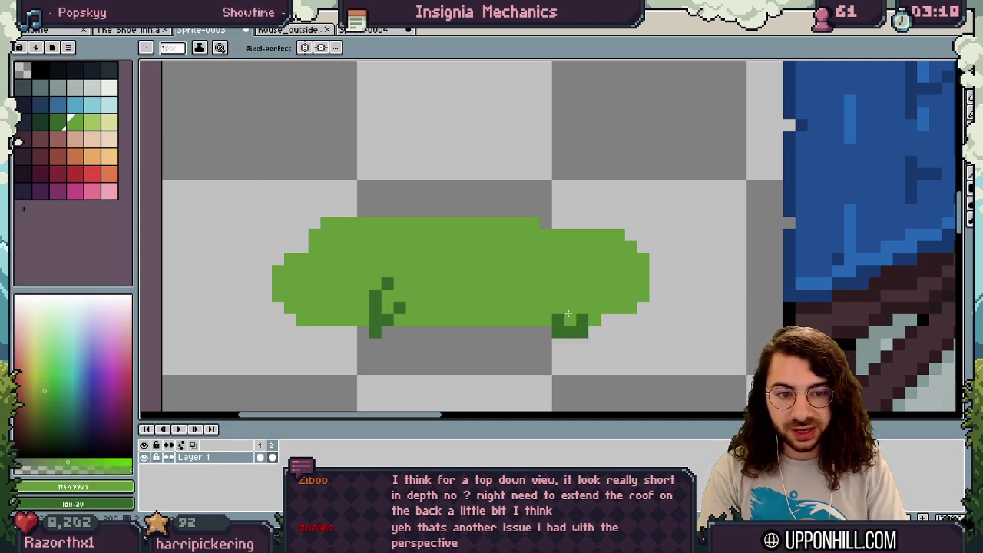
- Select and delete the practice green blob and foliage band beside the house, keeping the copied flower box
key("m")
scroll(569, 314, "down", 2)
key("Delete")
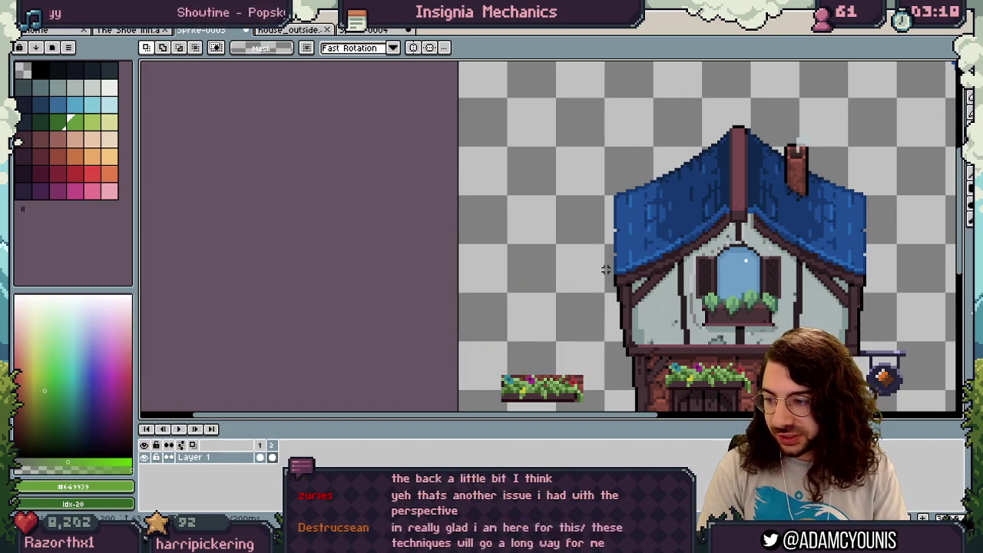
- Examine the whole house sprite, including the plaster wall, the timber beams and the foliage above the door
key("space")
left_click_drag(606, 269, 424, 197)
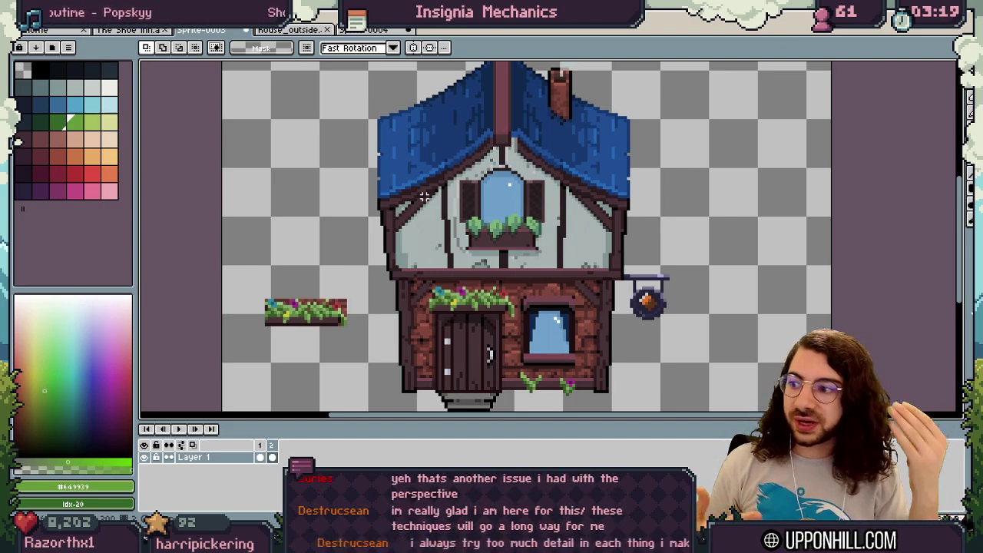
left_click_drag(531, 288, 505, 294)
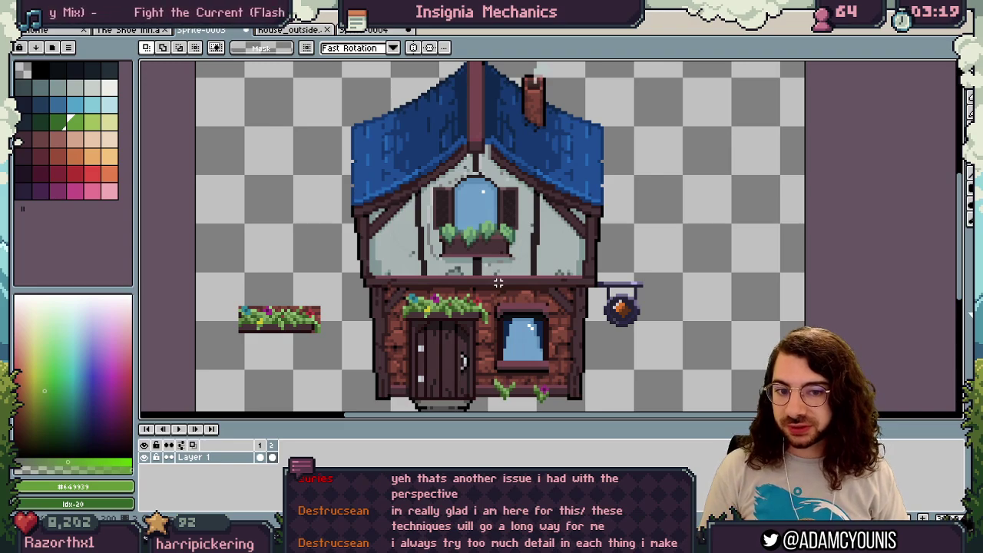
left_click(435, 256, "alt")
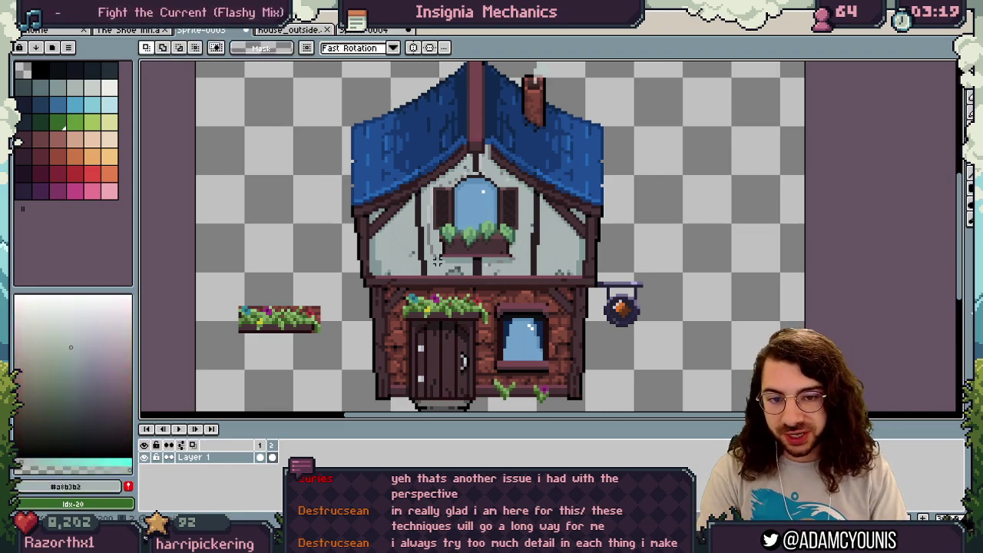
key("b")
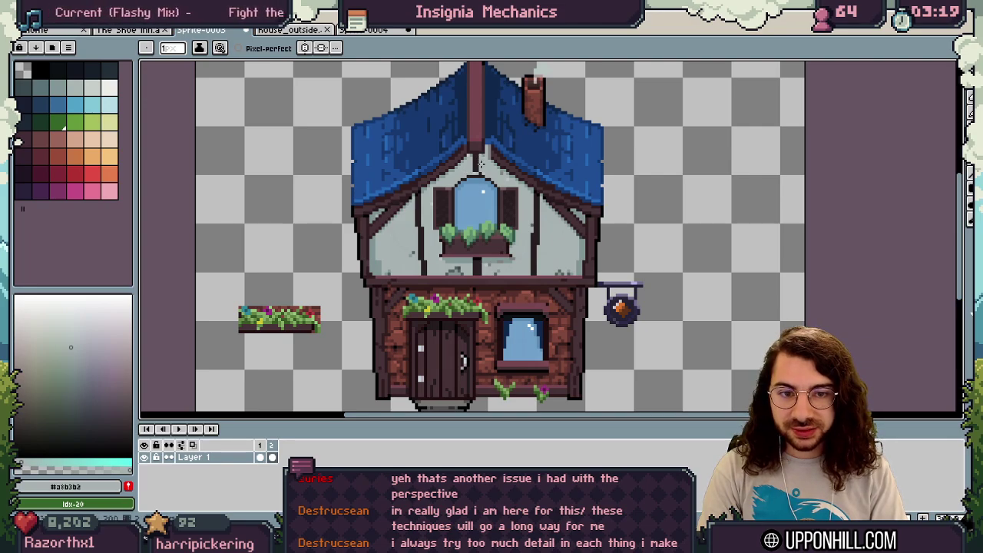
scroll(497, 175, "down", 1)
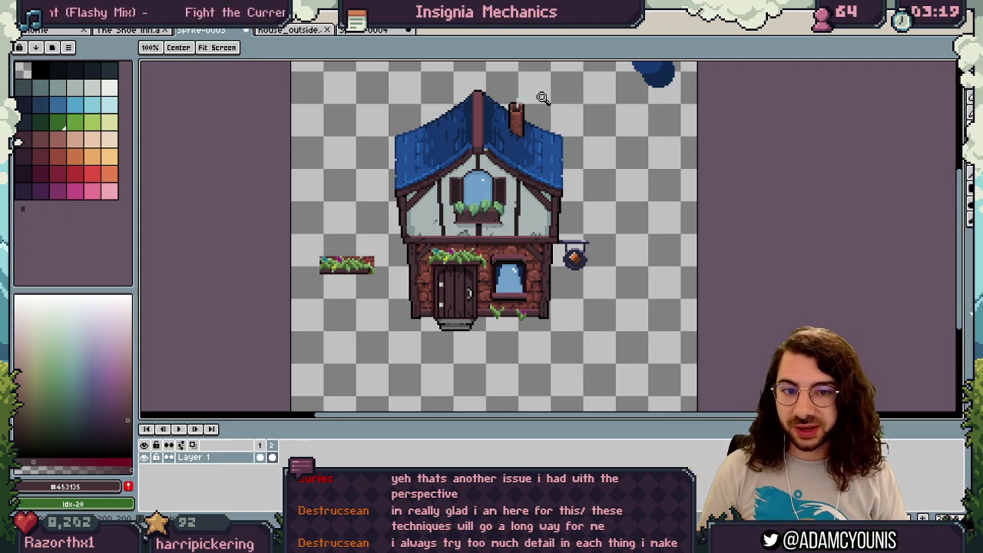
scroll(461, 269, "up", 2)
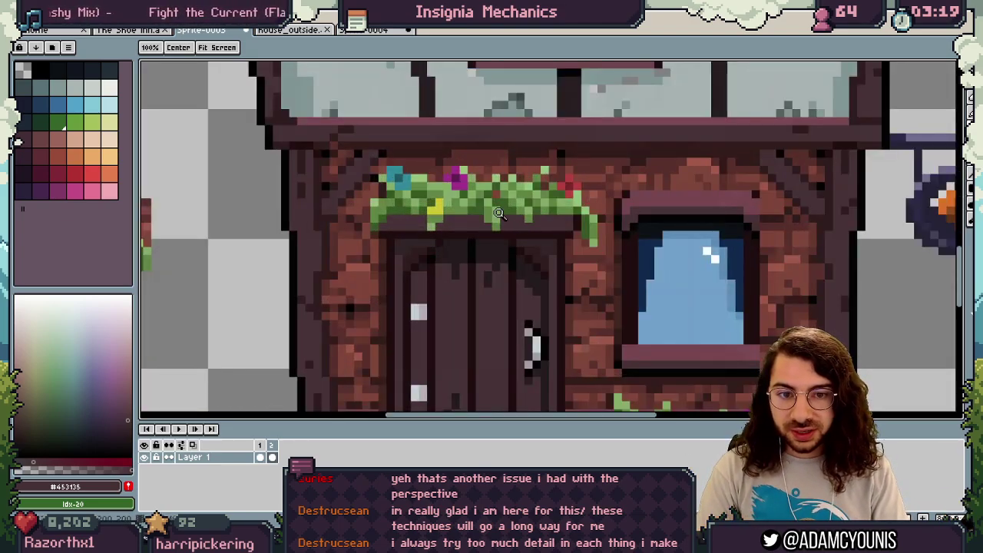
left_click_drag(590, 225, 564, 274)
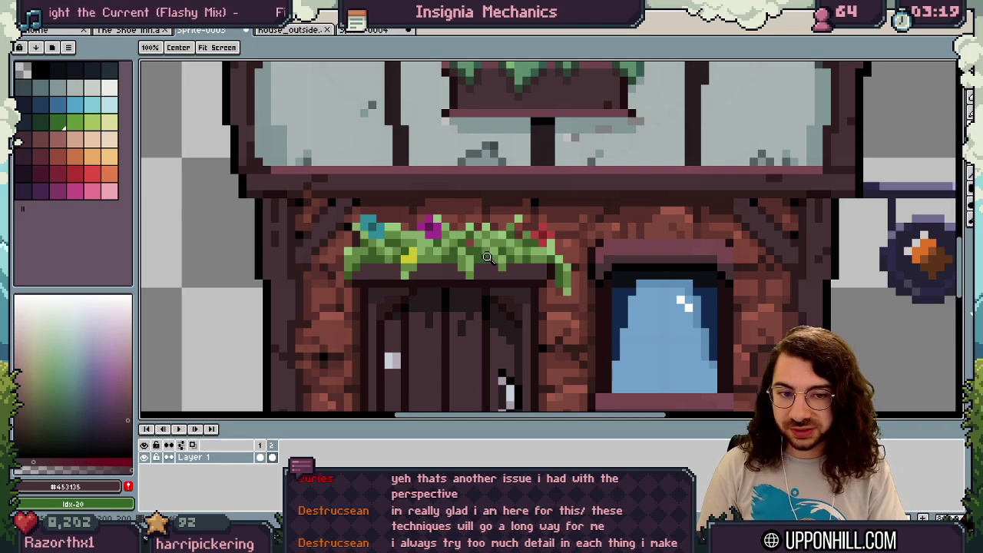
scroll(488, 258, "down", 3)
scroll(537, 291, "up", 1)
scroll(539, 290, "up", 1)
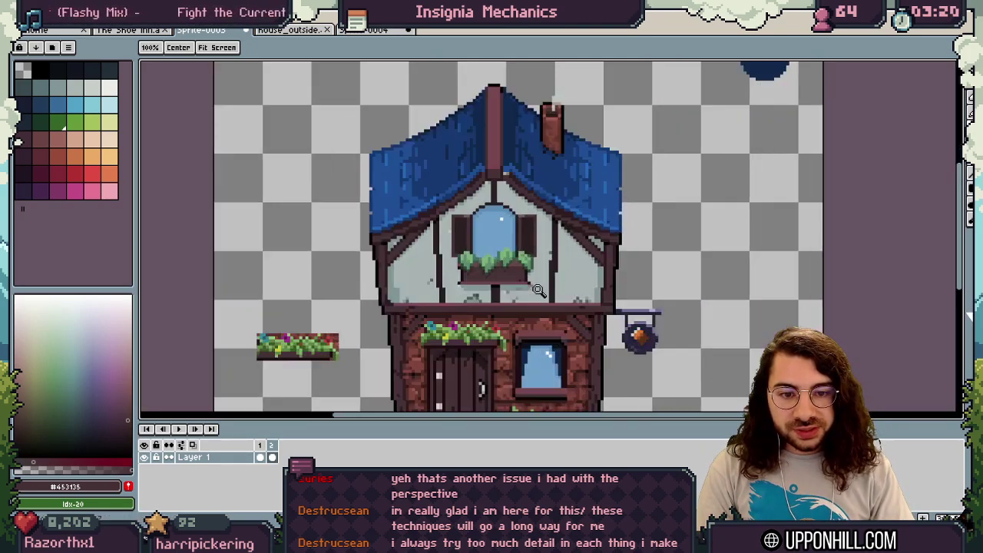
scroll(537, 290, "down", 2)
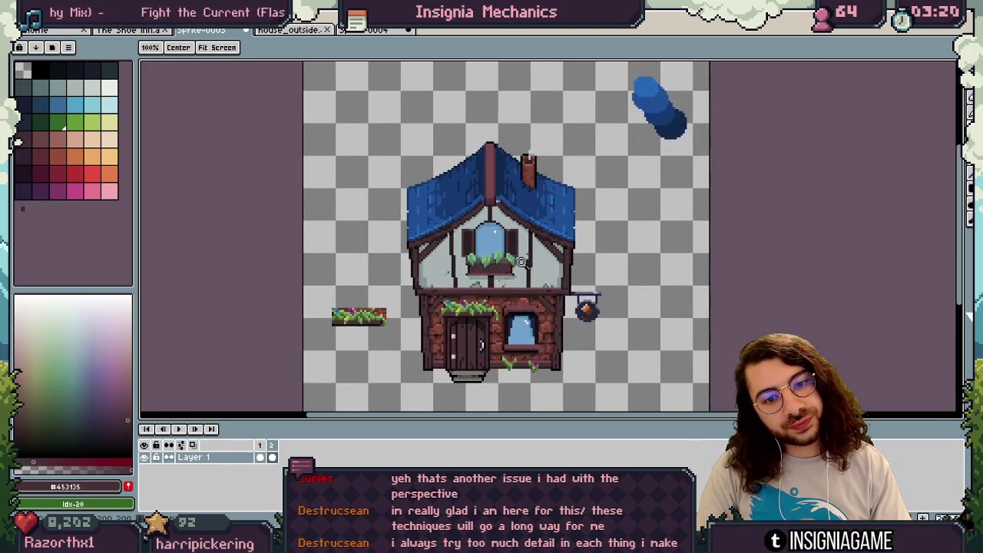
- Repaint the upstairs and ground-floor window panes as dark slate glass with lighter diagonal reflection streaks
scroll(522, 263, "up", 1)
scroll(521, 265, "down", 3)
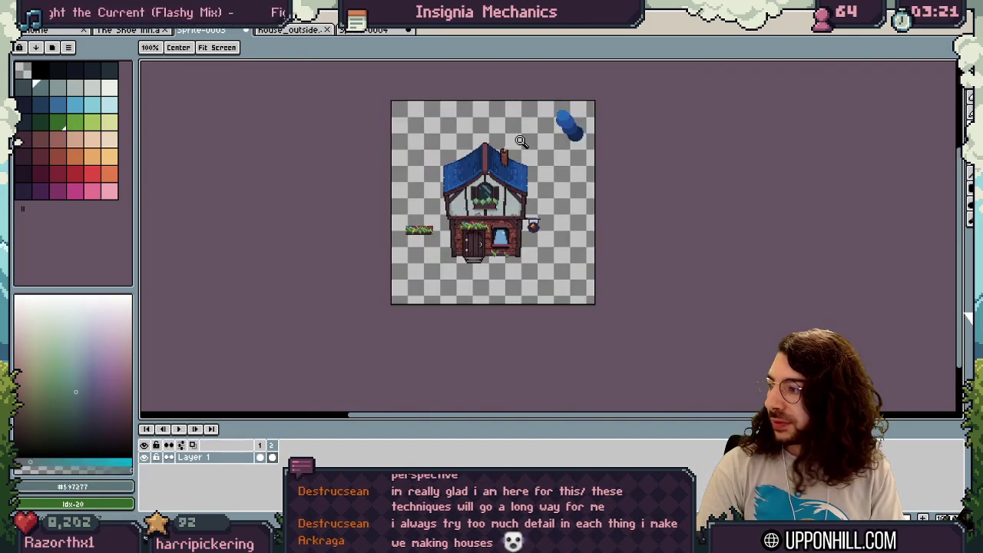
scroll(521, 142, "up", 1)
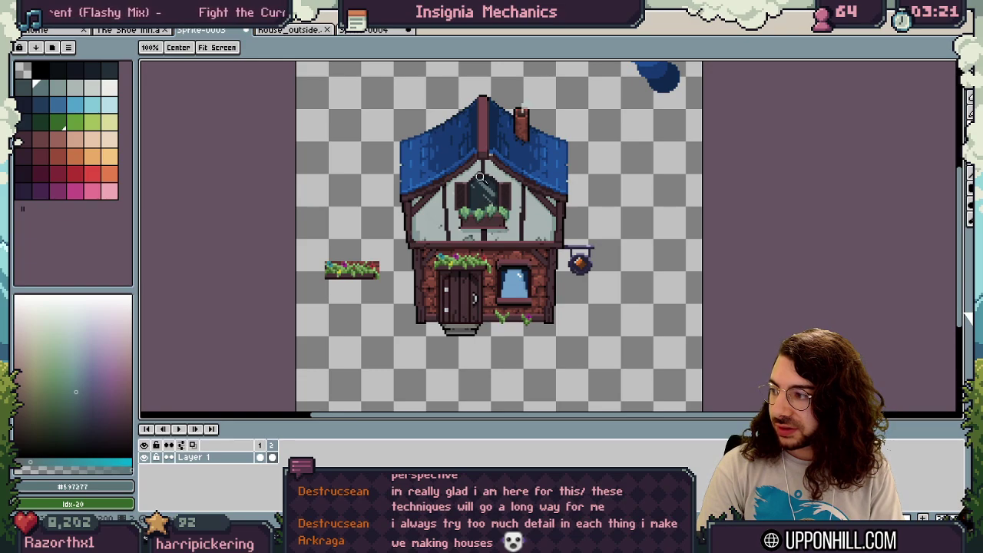
scroll(478, 180, "up", 1)
scroll(472, 154, "up", 1)
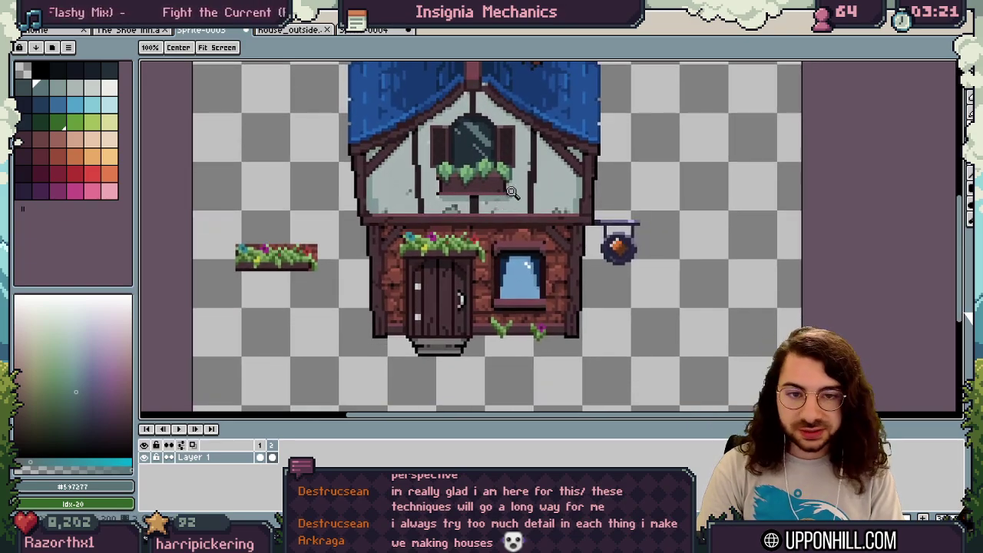
scroll(461, 122, "up", 1)
scroll(458, 111, "up", 1)
scroll(486, 166, "down", 5)
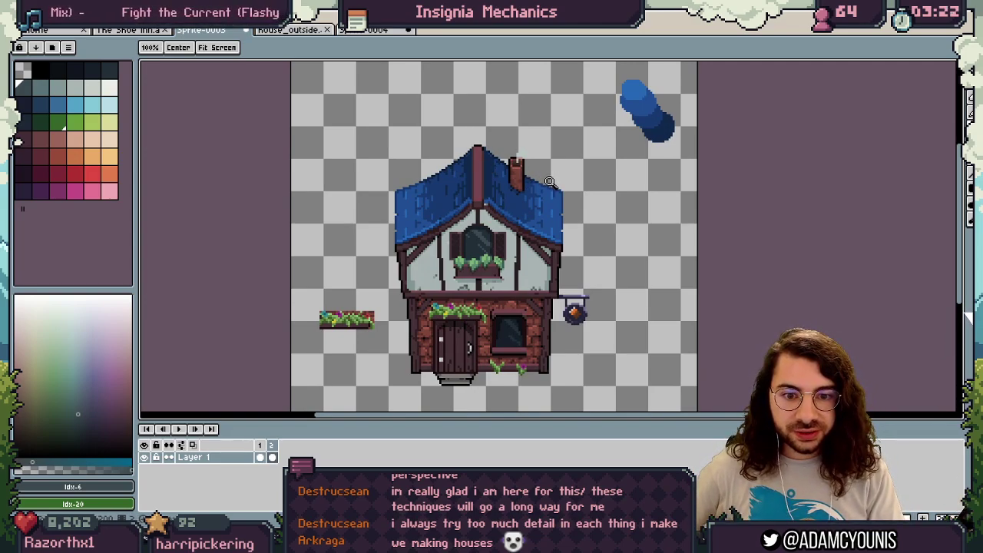
- Compare the original house in frame 1 with the repainted version in frame 2
left_click(265, 447)
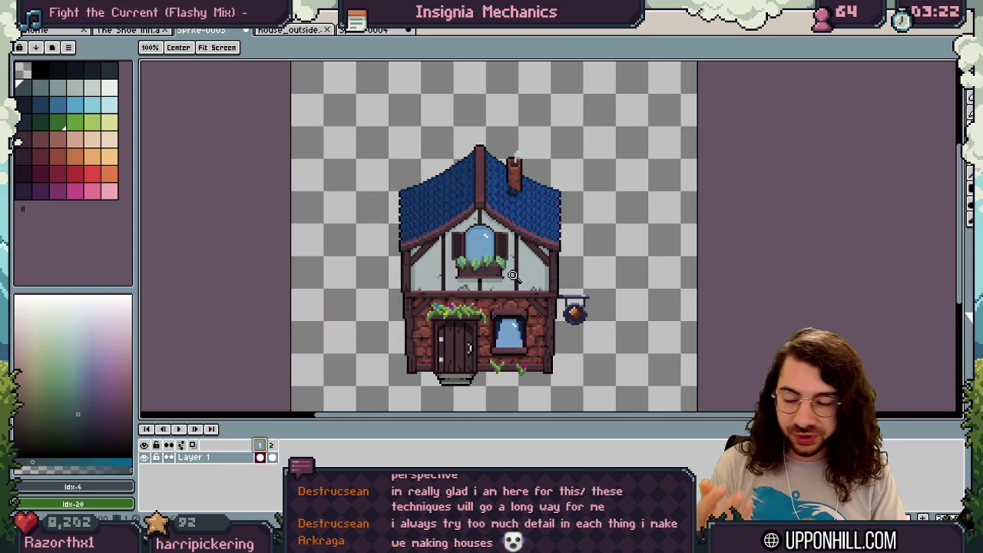
left_click(272, 446)
left_click(262, 446)
left_click(273, 447)
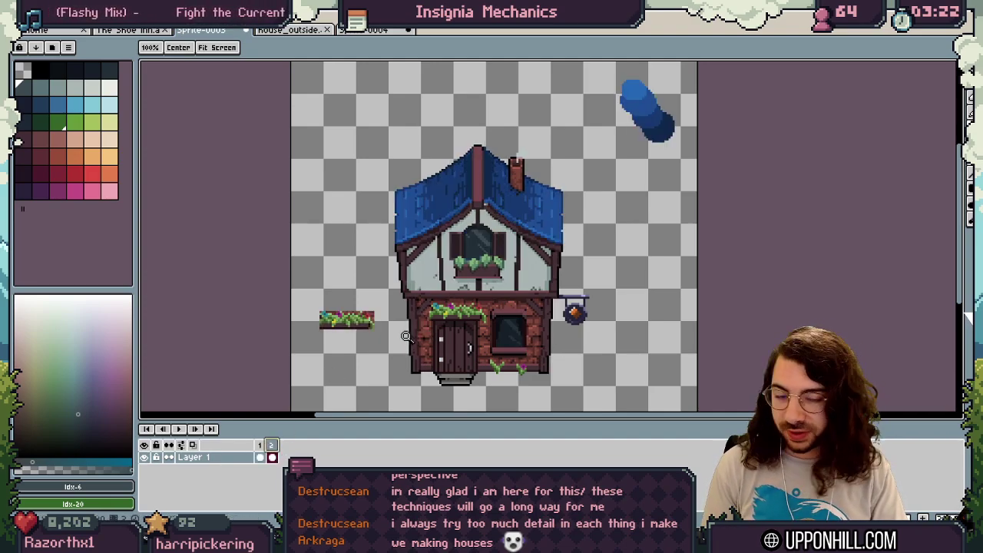
left_click(261, 447)
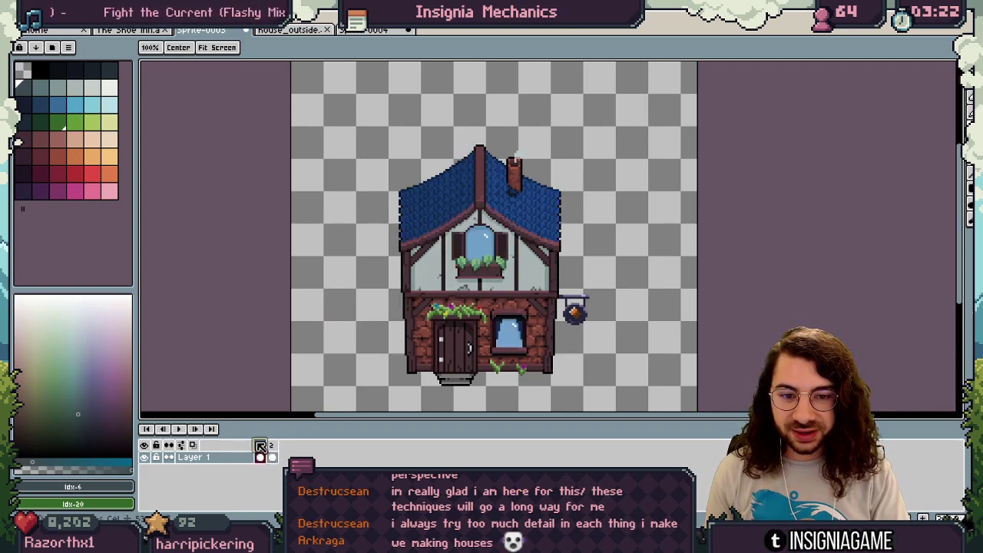
left_click(271, 446)
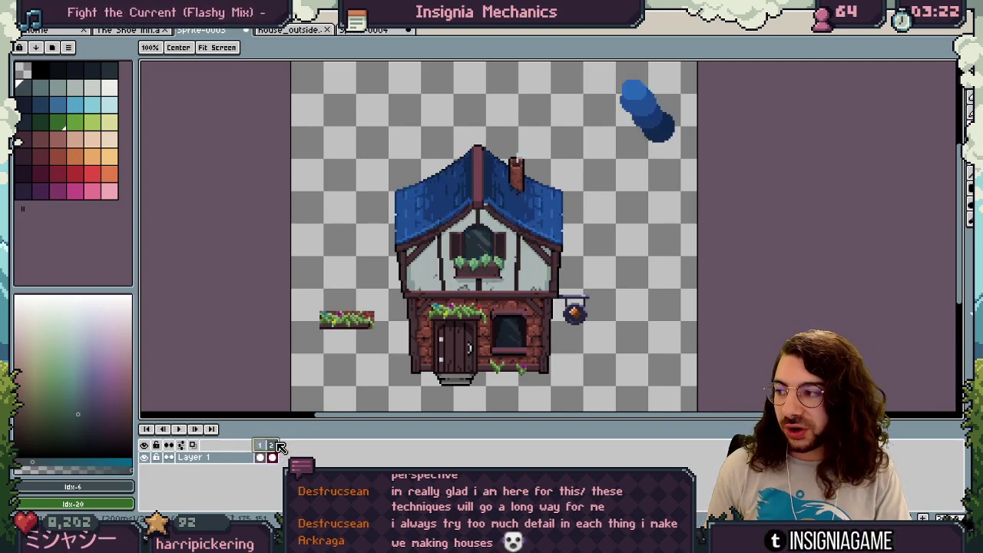
left_click(261, 447)
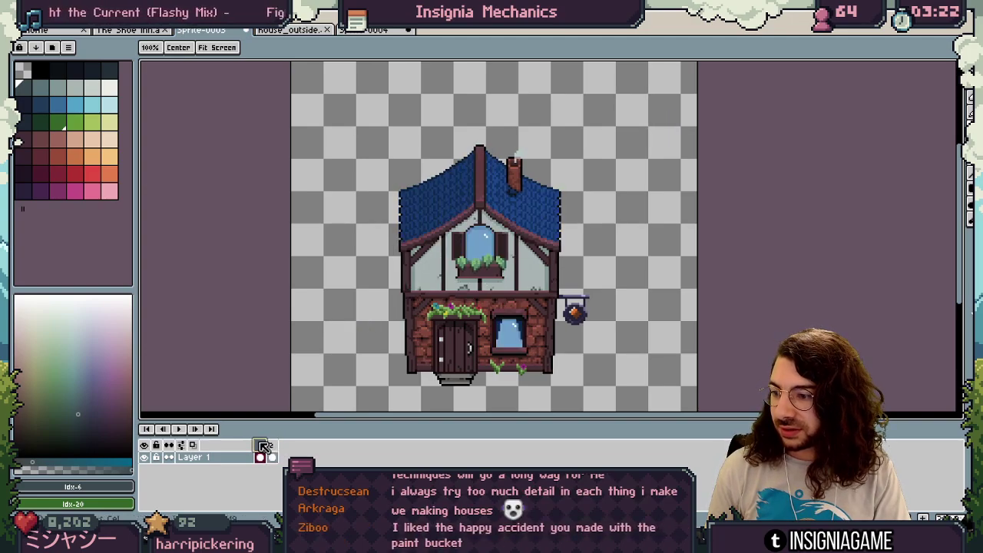
left_click_drag(264, 444, 272, 445)
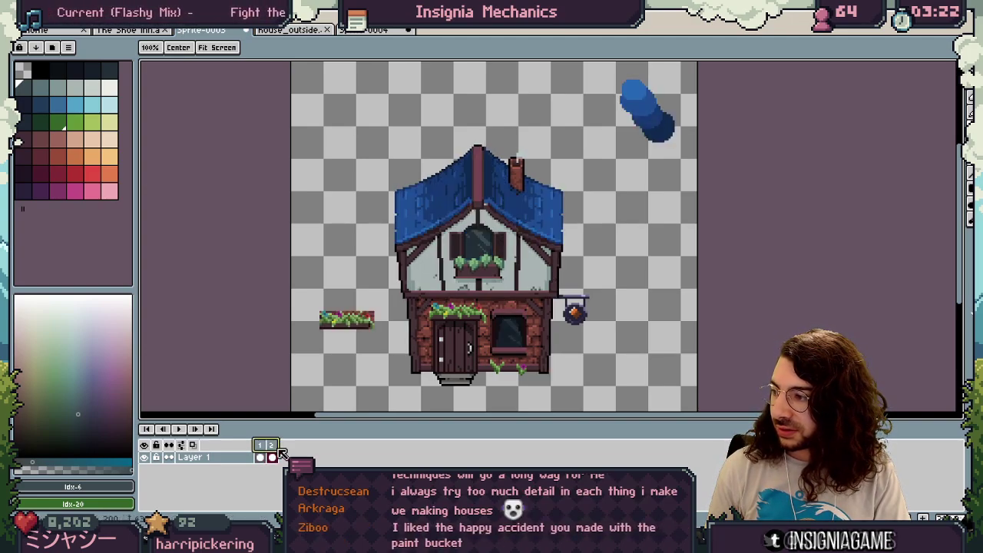
left_click_drag(591, 183, 553, 177)
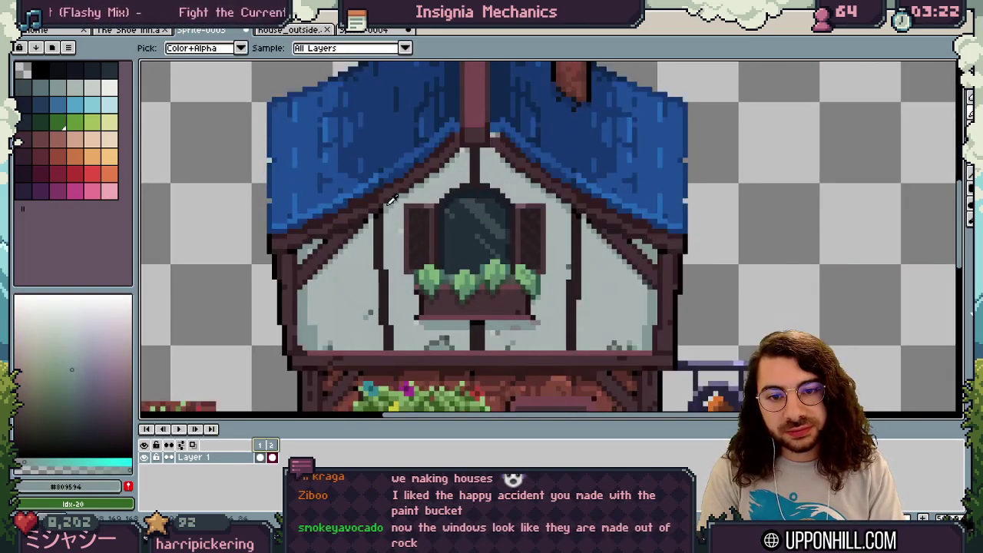
- Paint a grey-green shadow on the left plaster panel beneath the diagonal timber brace with a 1 px pencil
key("b")
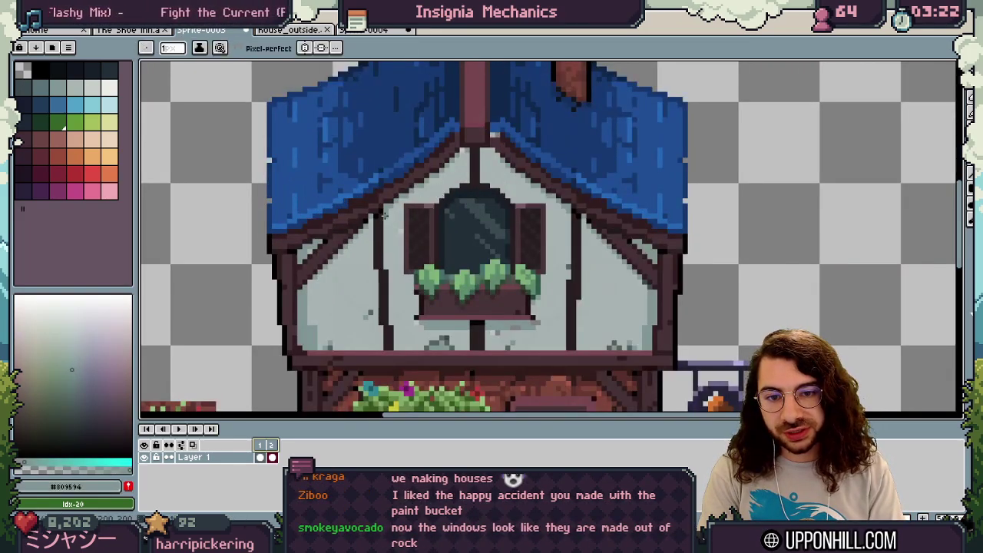
scroll(387, 215, "up", 1)
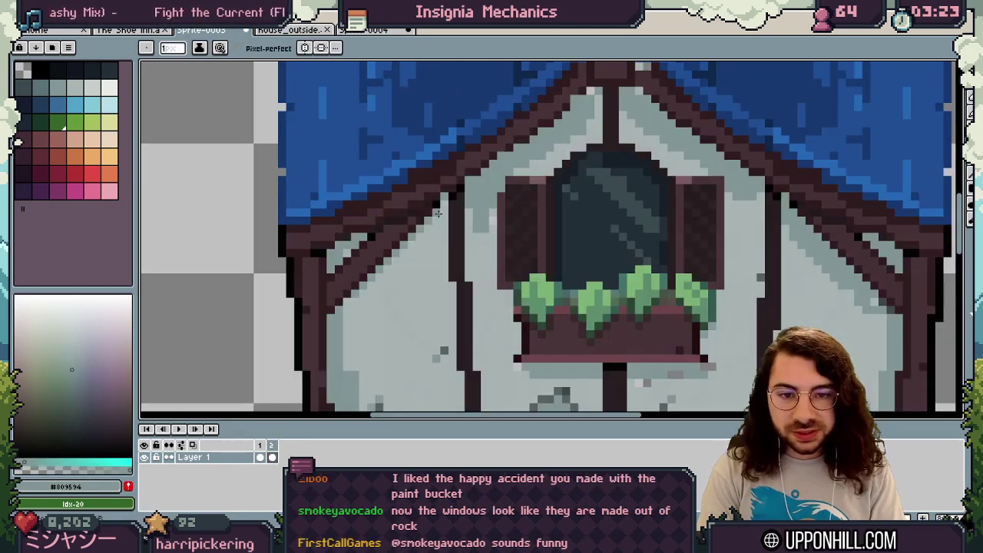
left_click_drag(439, 225, 344, 311)
key("z")
mouse_move(507, 215)
left_mouse_down()
mouse_move(453, 219)
mouse_move(501, 119)
left_mouse_up()
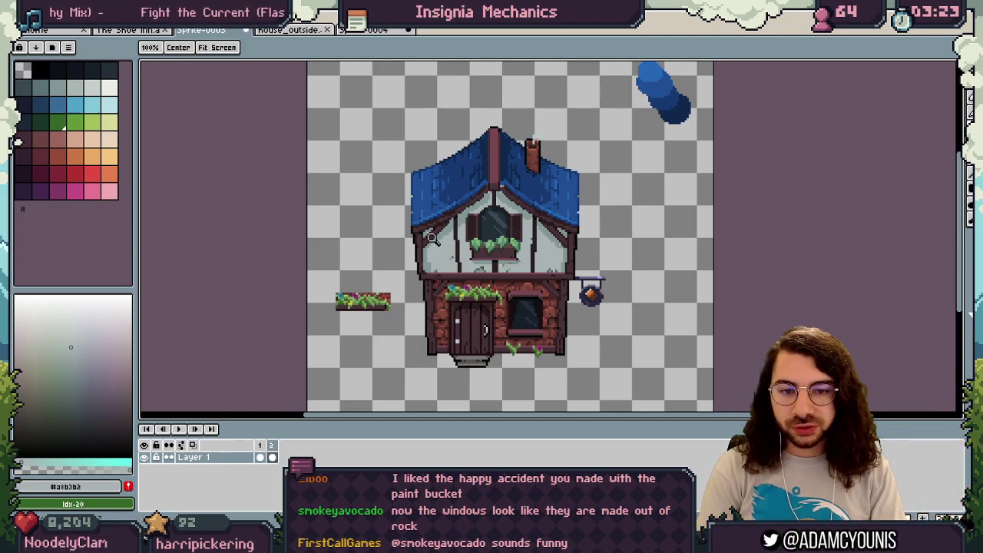
- Extend the left plaster panel's shading below the brace and beside the vertical beam, using the sampled greys #a8b3b2 and #819695
scroll(453, 231, "up", 2)
key("i")
left_click(459, 233, "alt")
left_click_drag(453, 243, 428, 262)
left_click(476, 235, "alt")
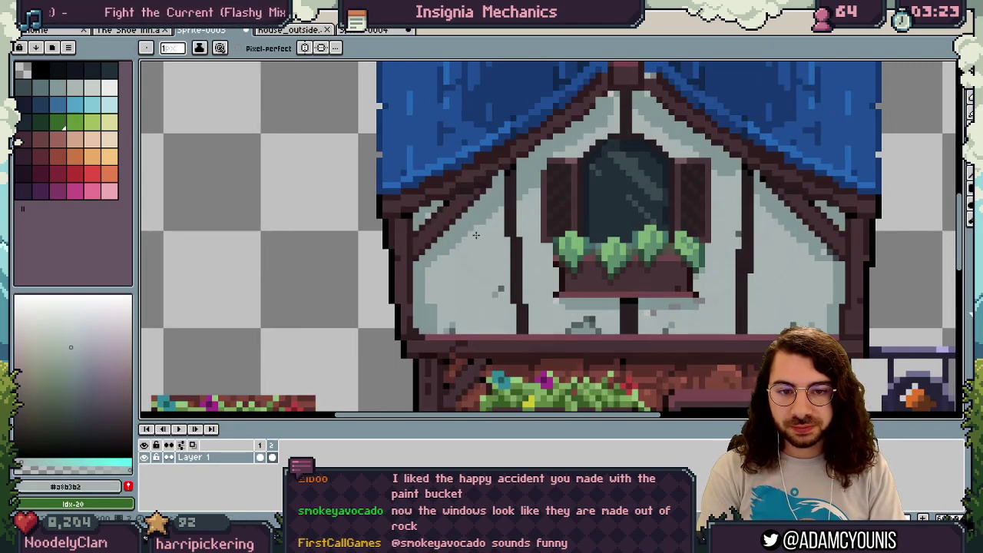
left_click(499, 212, "alt")
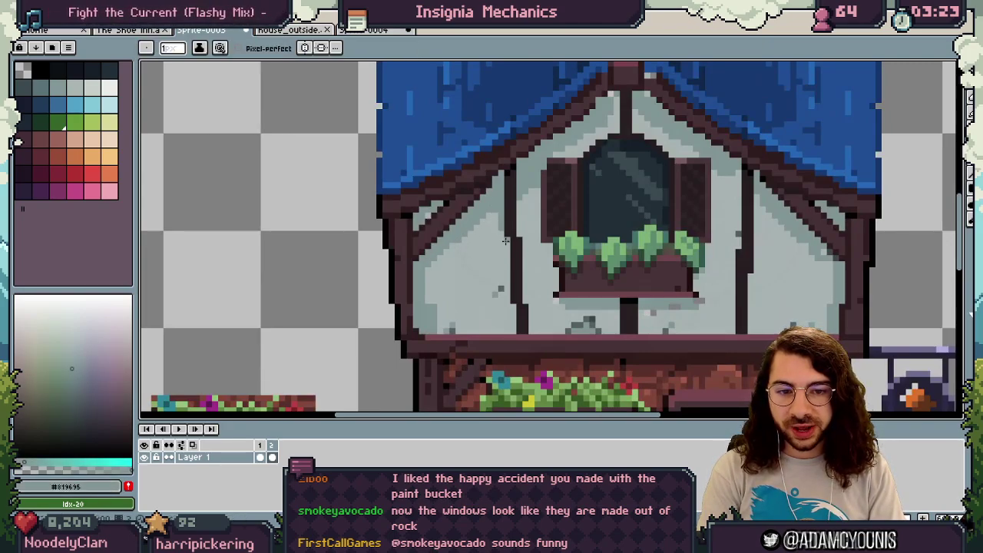
left_click_drag(505, 241, 513, 326)
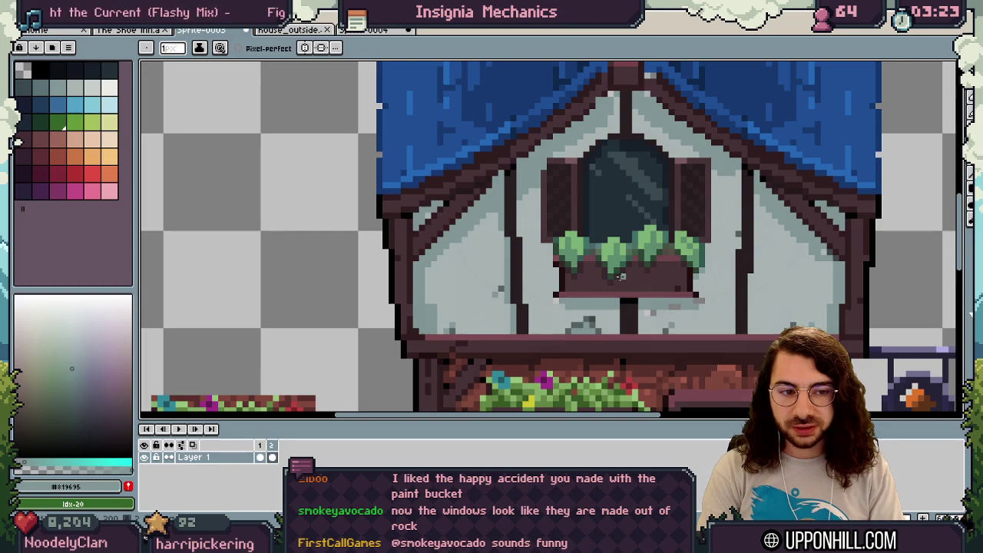
- Refine the ragged shadow edge under the left diagonal brace, alternating between the plaster tones #a8b3b2 and #819695
left_click_drag(621, 277, 570, 260)
left_click(422, 208, "alt")
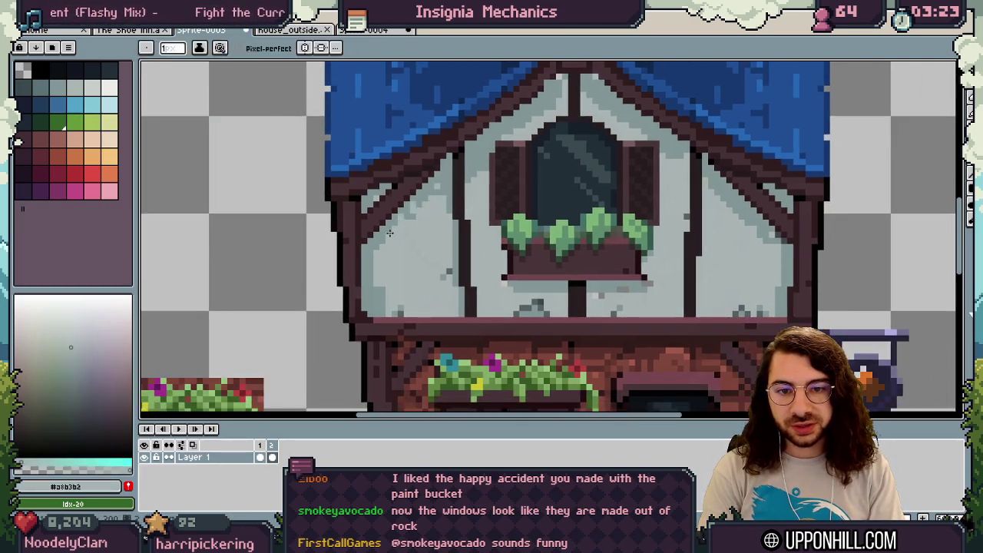
left_click(388, 235, "alt")
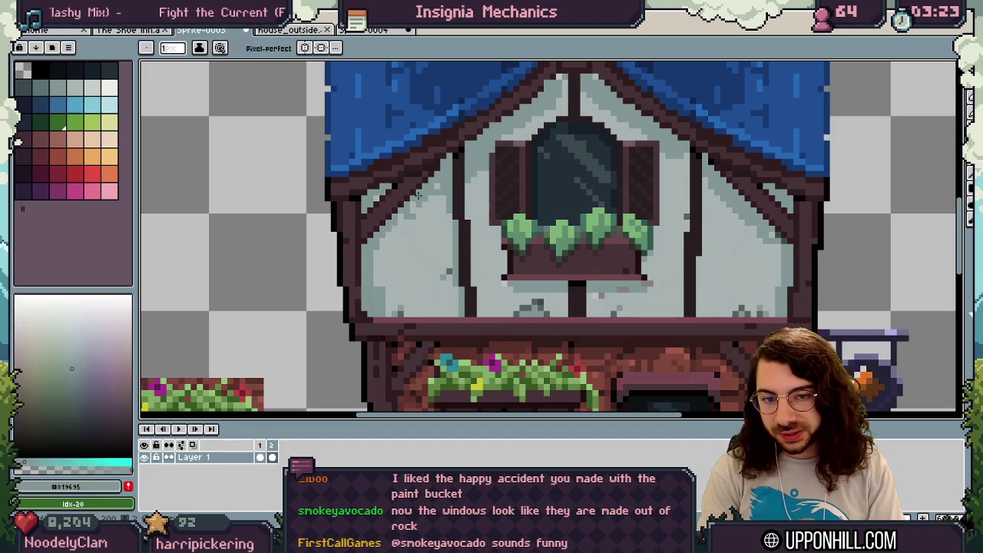
mouse_move(383, 238)
left_mouse_down()
mouse_move(438, 187)
mouse_move(427, 215)
mouse_move(437, 205)
left_mouse_up()
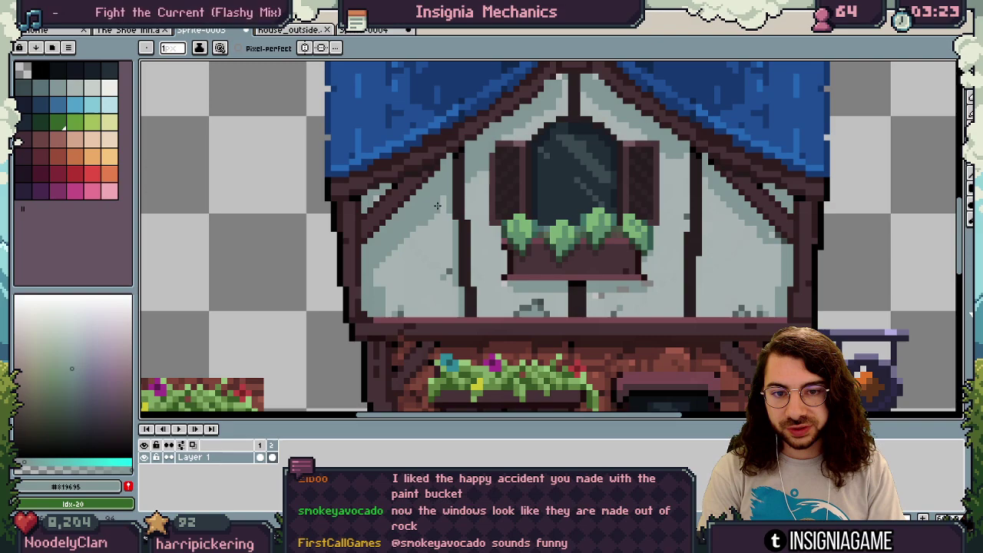
left_click(411, 244, "alt")
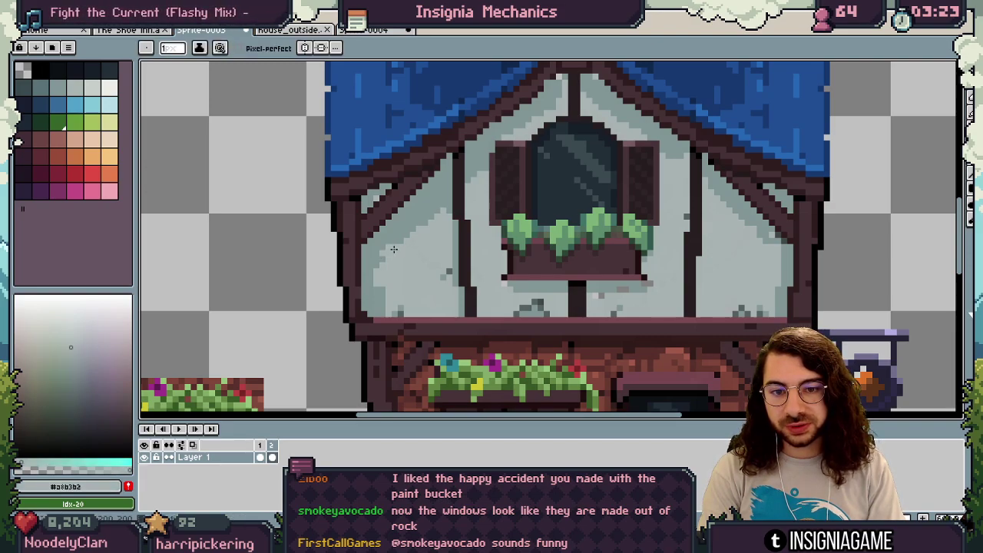
- Examine the whole house, the plaster shading beneath the gable and the area around the ground-floor window
key("space")
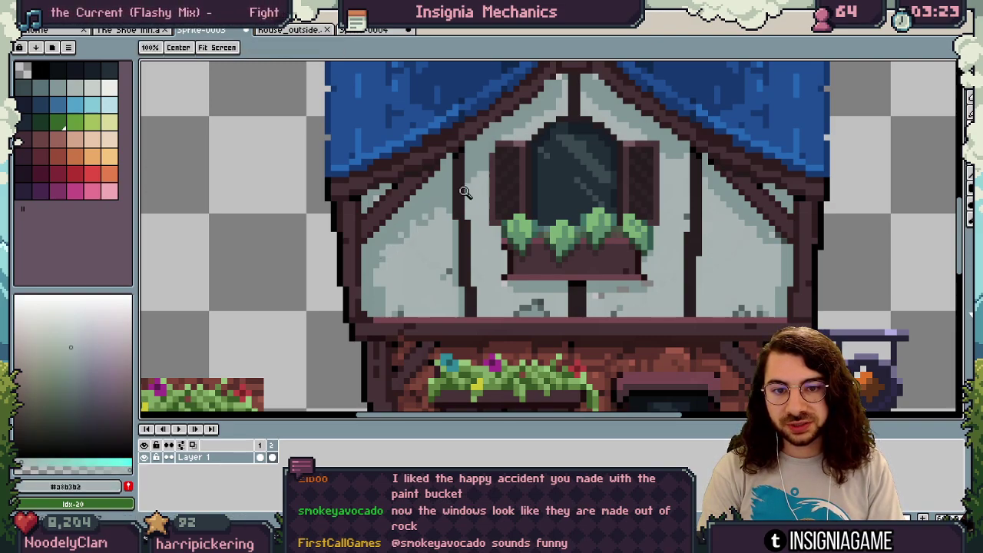
scroll(430, 229, "down", 2)
left_click_drag(478, 195, 445, 230)
scroll(446, 231, "down", 1)
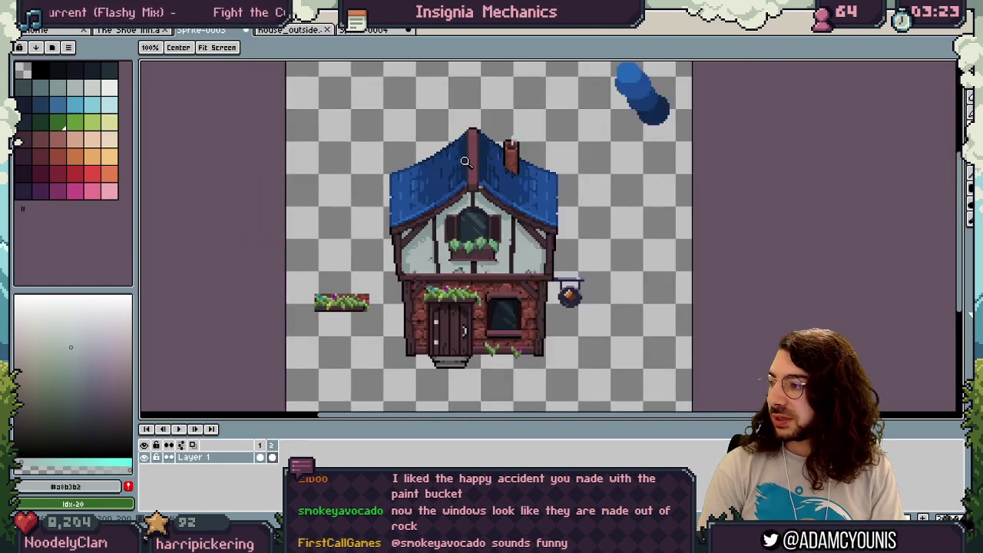
scroll(465, 232, "up", 2)
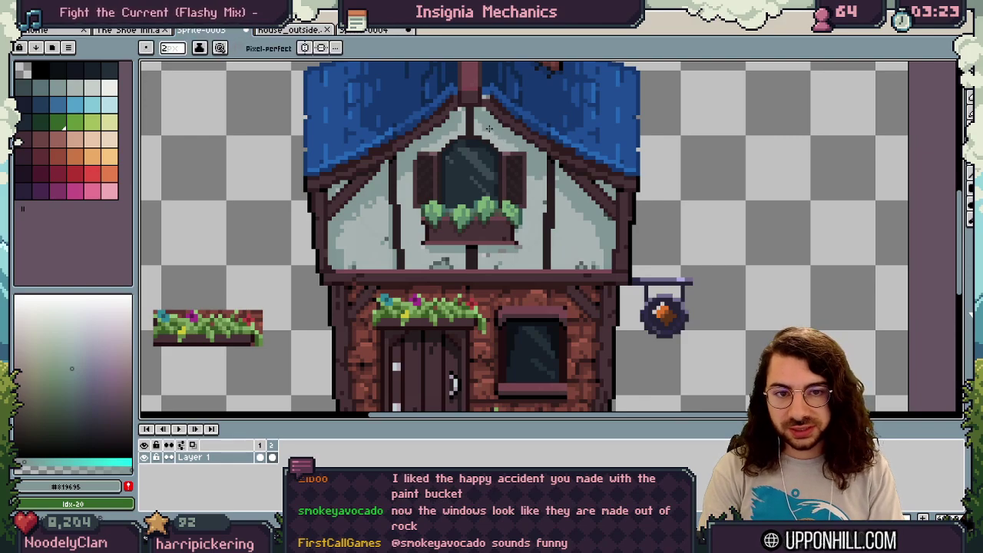
left_click(452, 112, "alt")
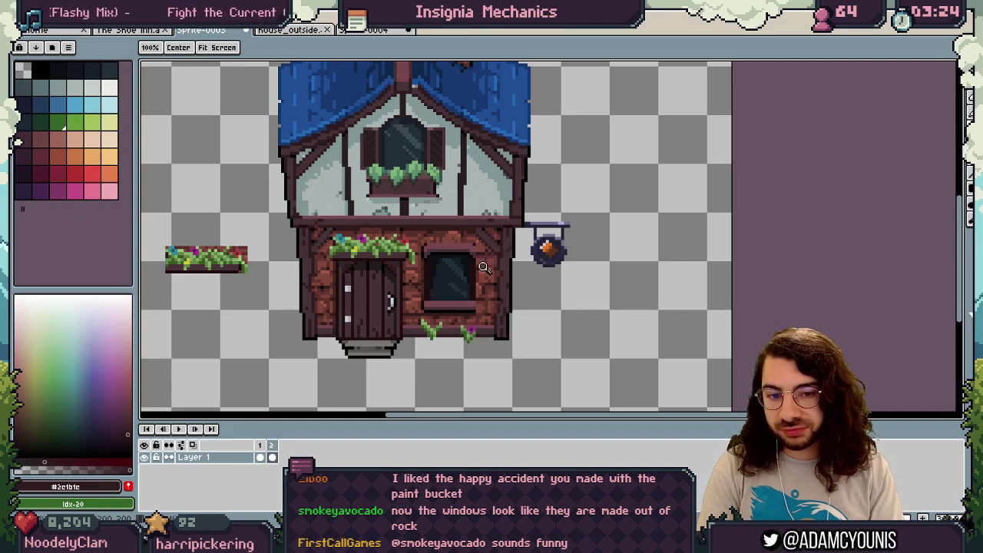
left_click(430, 259)
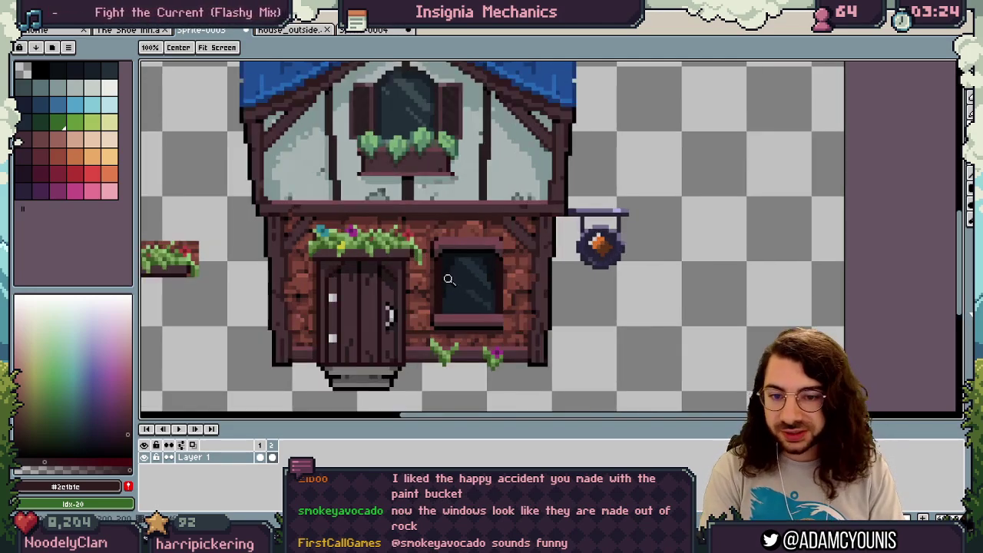
left_click(435, 282)
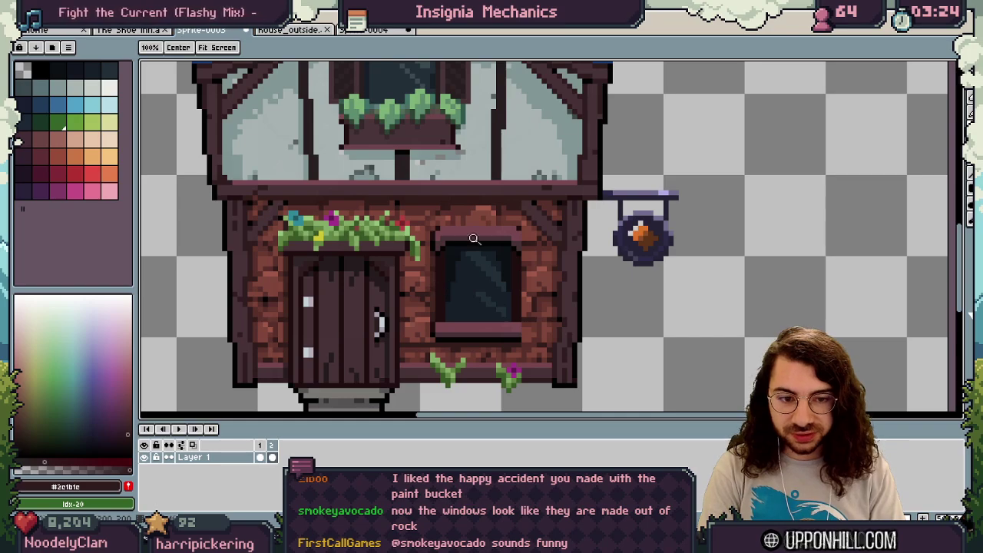